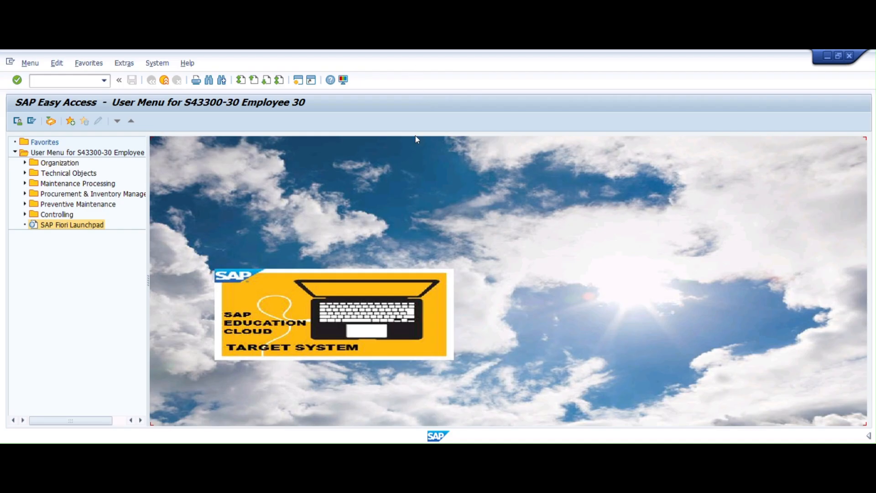
Open the maintenance strategies overview in change mode with transaction ip11
left_click(62, 79)
type("ip11")
key("Return")
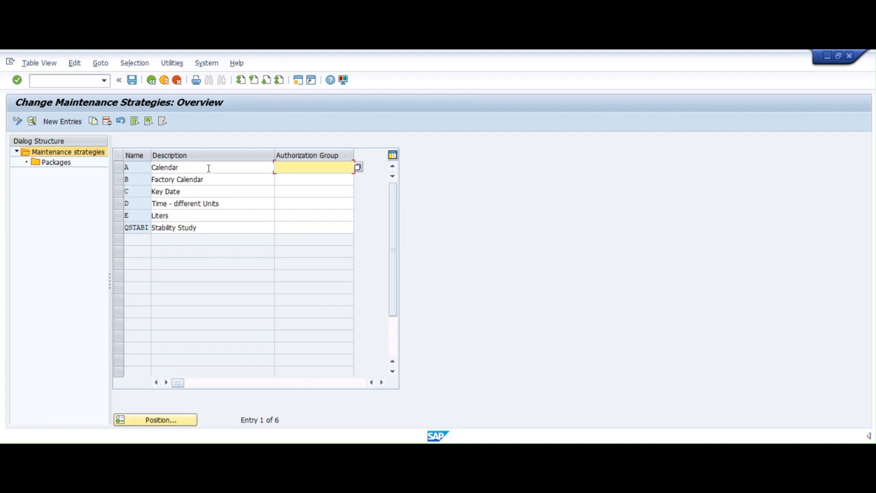
Open the details of maintenance strategy A, Calendar, from the overview
left_click(118, 168)
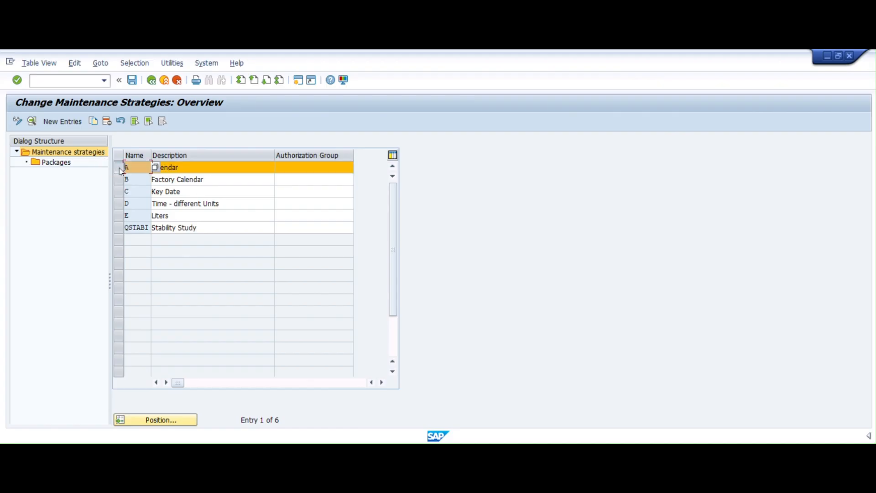
left_click(198, 180)
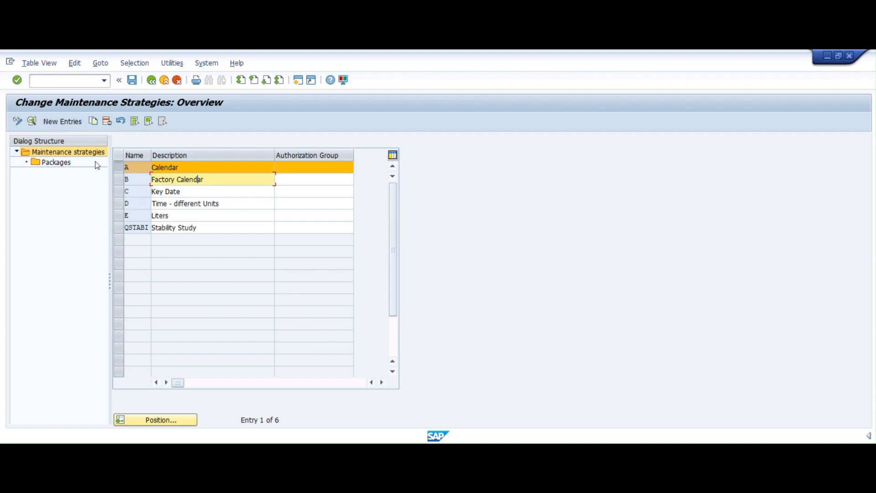
double_click(141, 165)
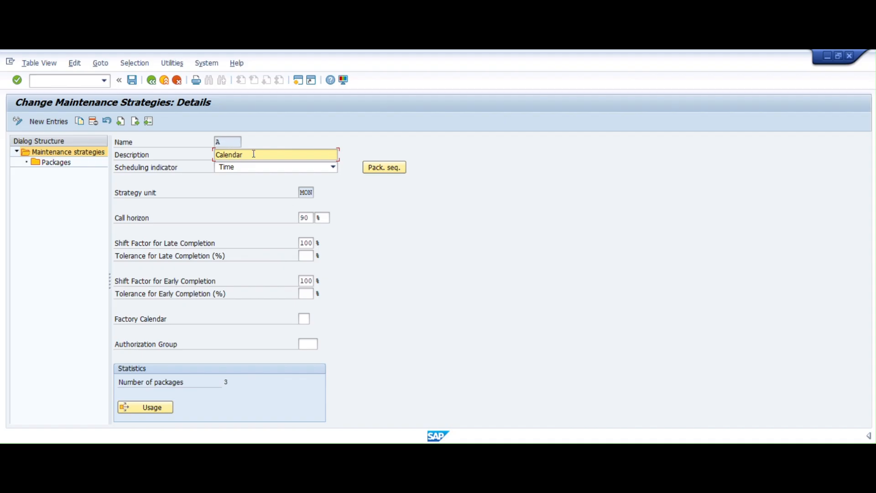
Review the scheduling indicator options, strategy unit and call horizon of the Calendar strategy without changing them
left_click(252, 168)
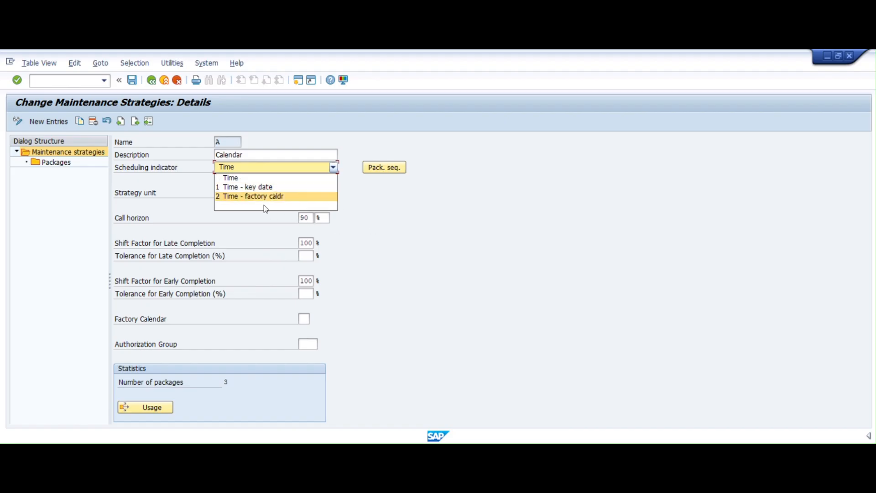
left_click(440, 256)
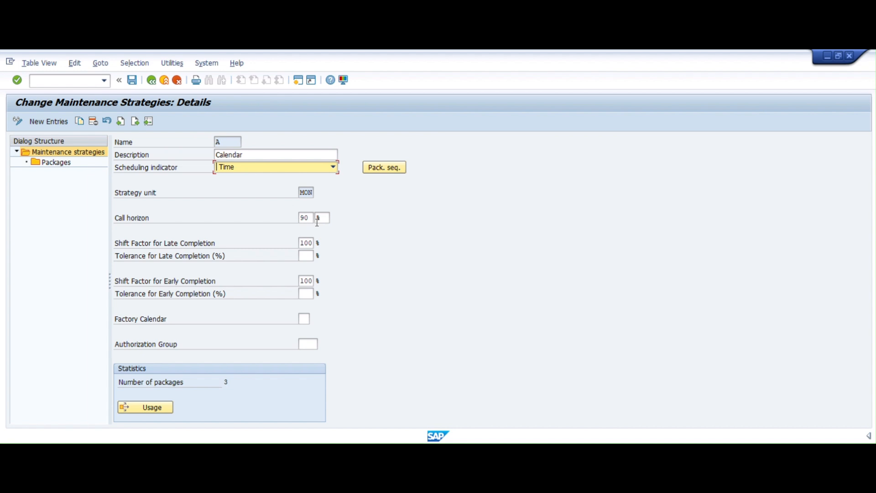
left_click(301, 193)
double_click(302, 192)
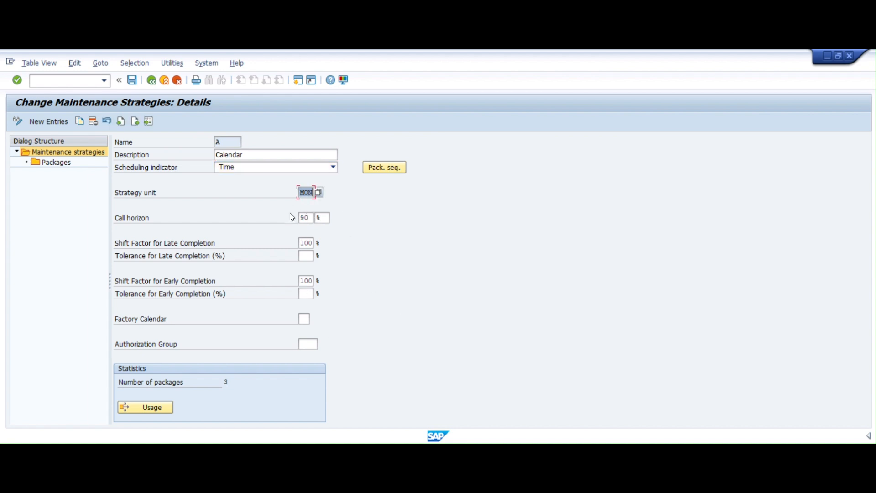
left_click(310, 218)
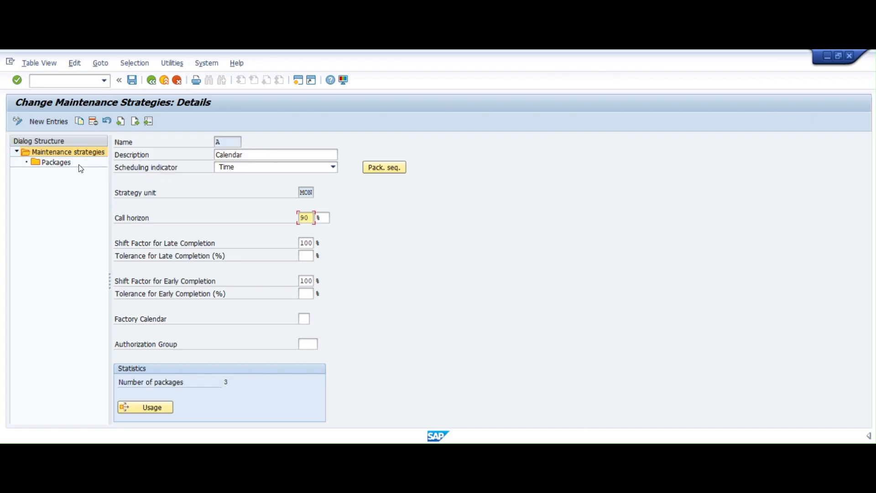
View the Calendar strategy's maintenance packages and compare their cycle units with the strategy unit
left_click(61, 163)
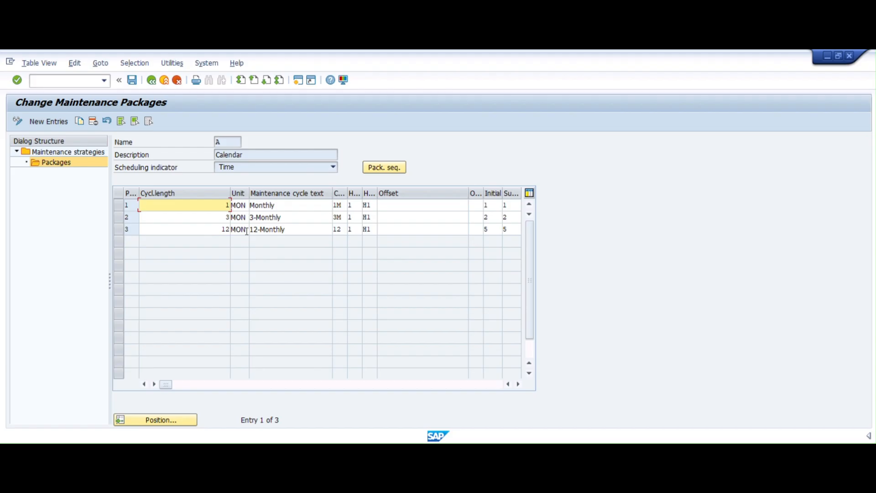
double_click(94, 153)
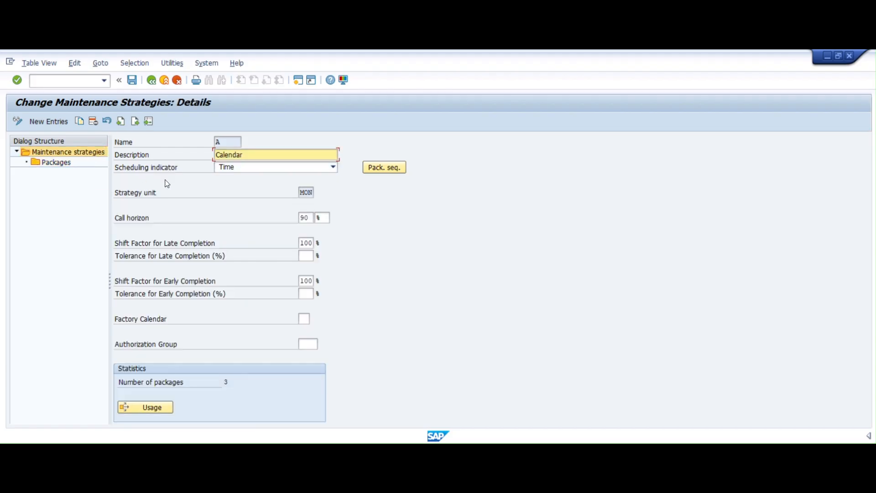
left_click(311, 192)
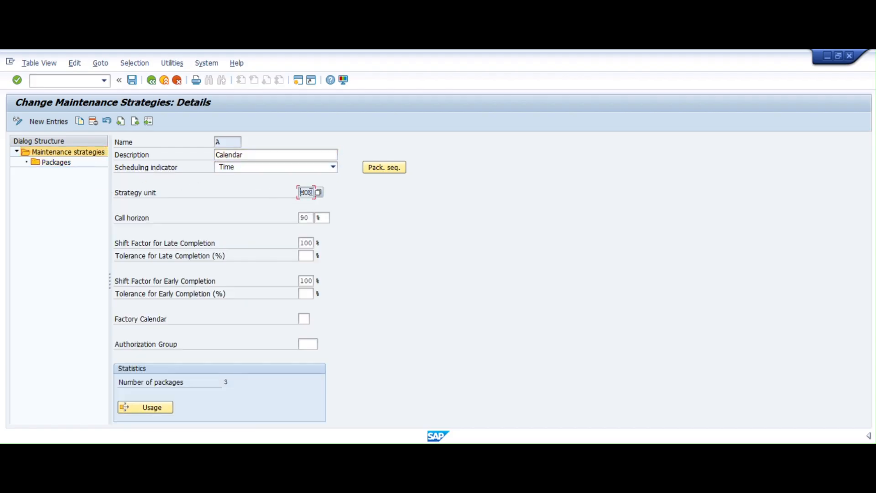
double_click(67, 164)
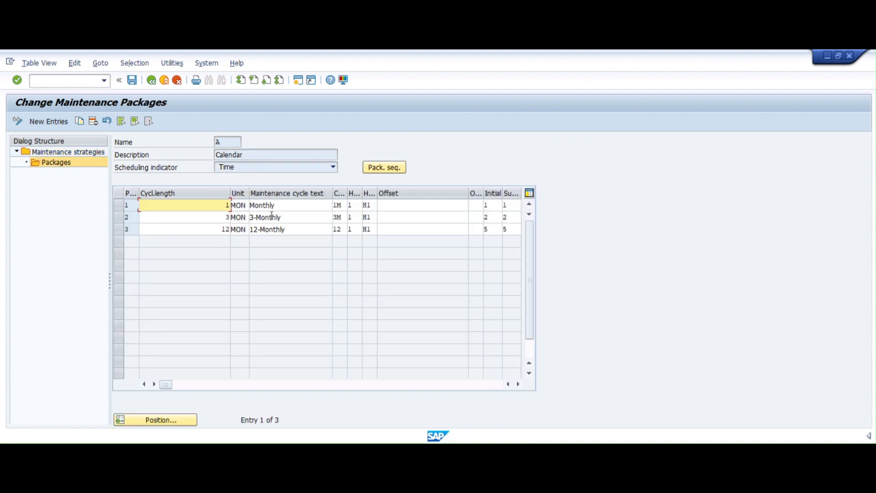
Examine the cycle text and hierarchy values of the Monthly and 3-Monthly packages, ending with the Monthly package selected
left_click(292, 209)
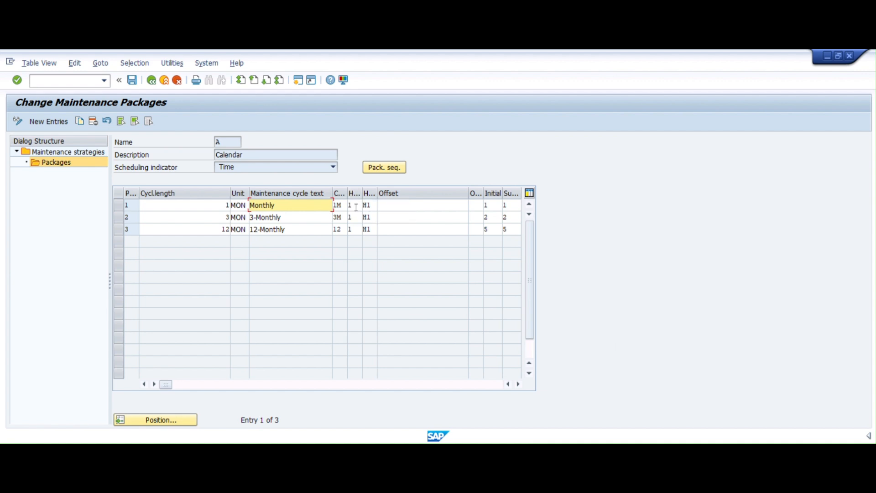
left_click(354, 206)
left_click(353, 216)
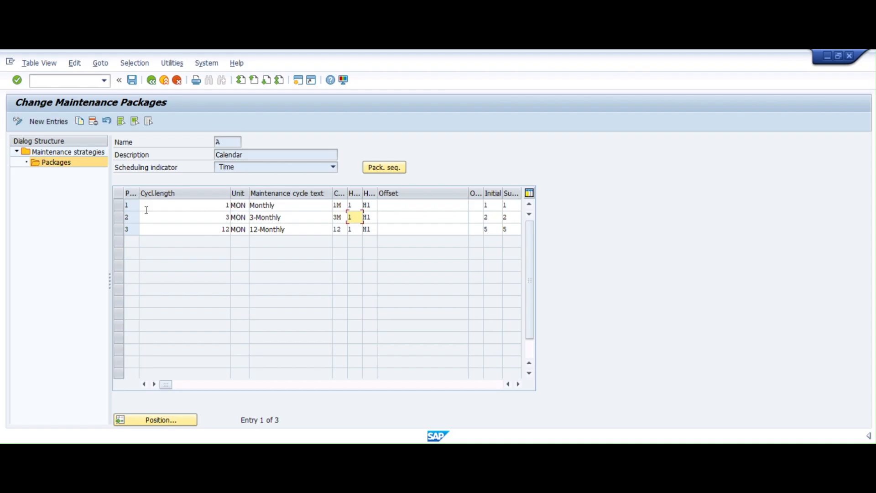
left_click(119, 205)
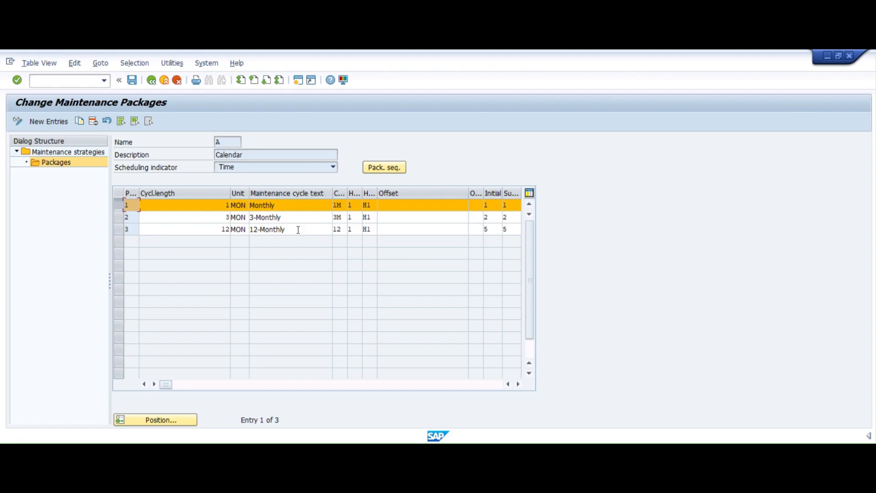
Display the field help for the Monthly package's hierarchy value, read the same and different hierarchy examples, and close the help
left_click(351, 205)
right_click(351, 205)
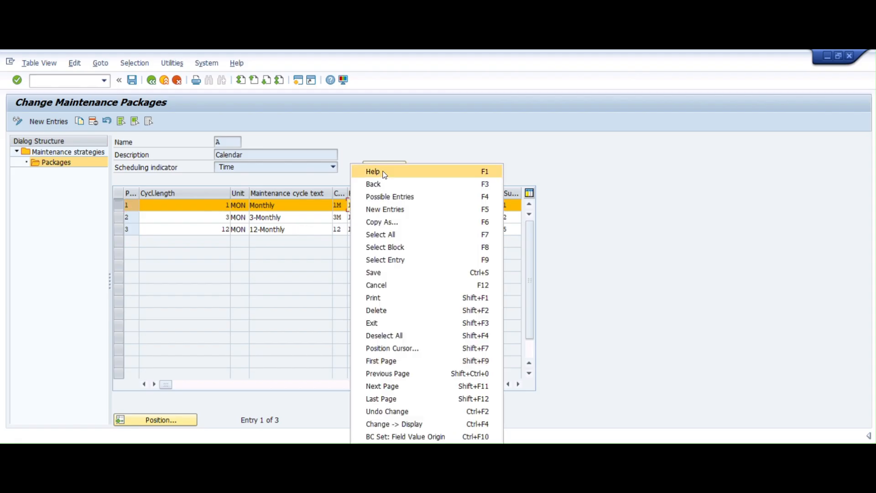
left_click(393, 210)
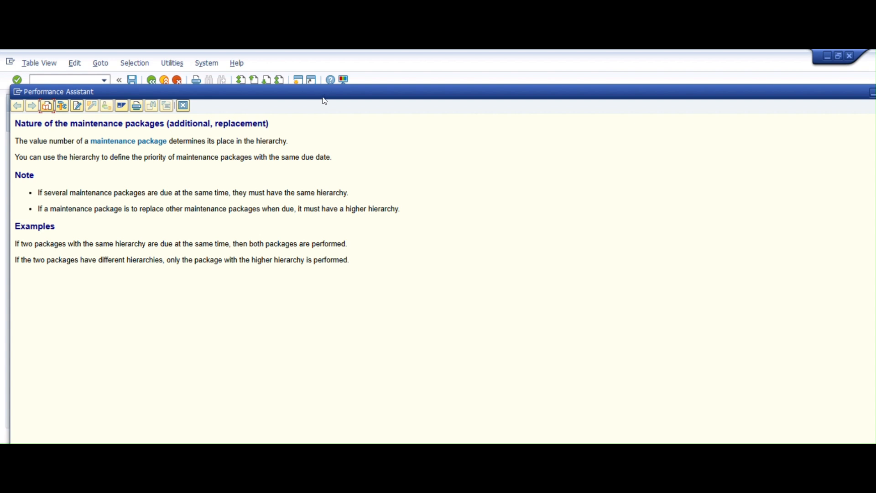
left_click_drag(327, 97, 317, 78)
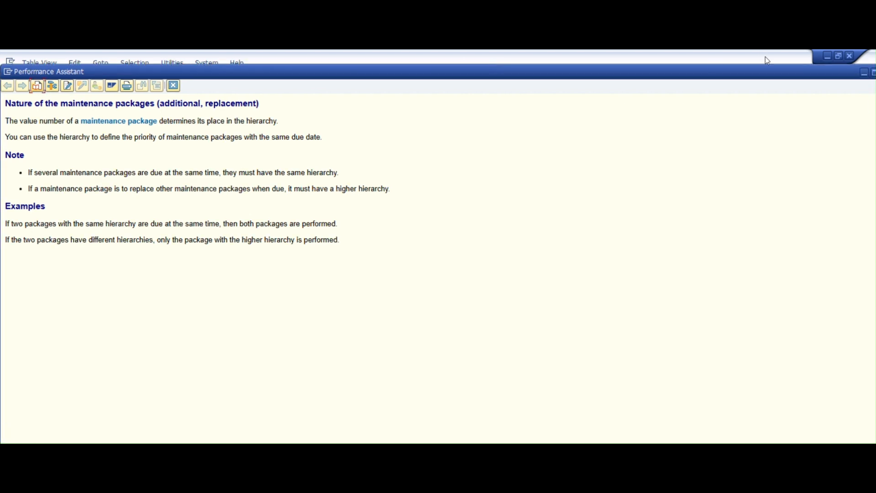
left_click(874, 73)
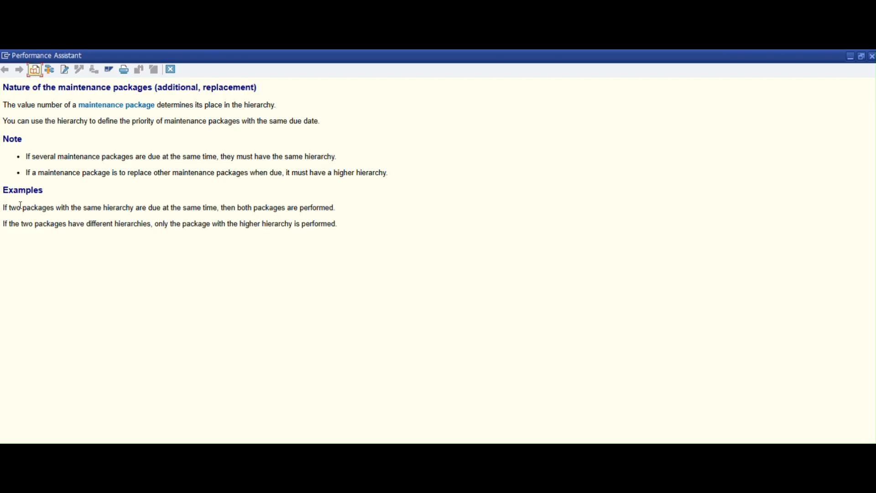
left_click_drag(10, 207, 346, 209)
left_click(67, 233)
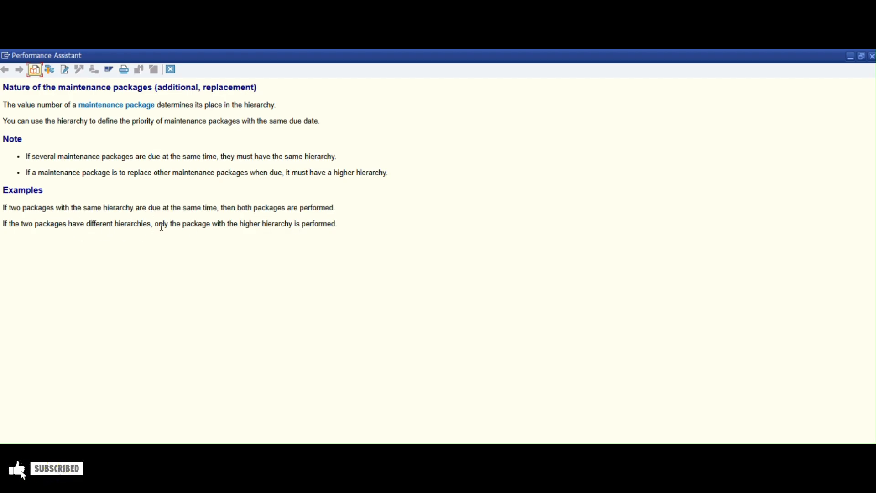
left_click_drag(160, 224, 354, 222)
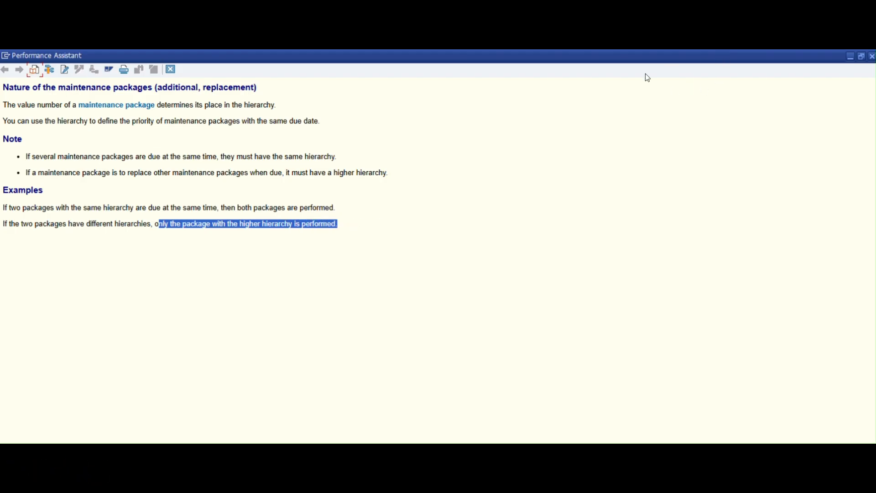
left_click_drag(646, 73, 597, 92)
left_click(736, 87)
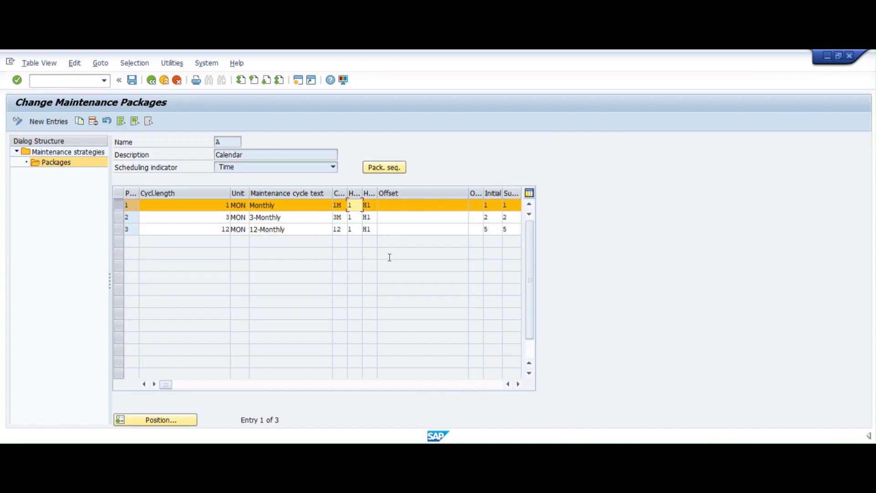
Inspect the initial and subsequent values of the Monthly package
left_click(518, 384)
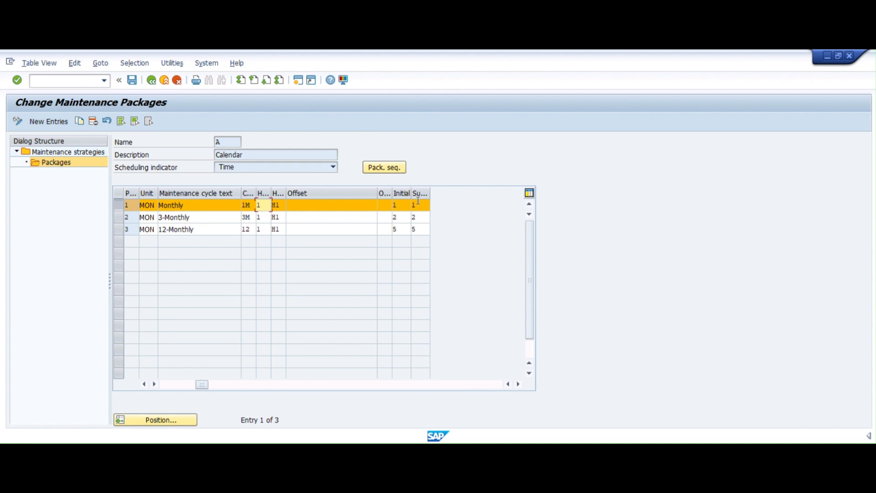
left_click(403, 205)
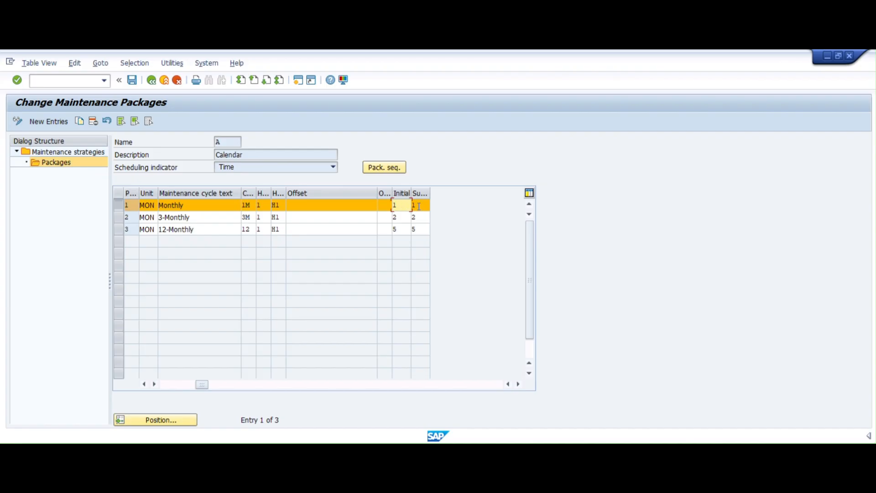
left_click(419, 206)
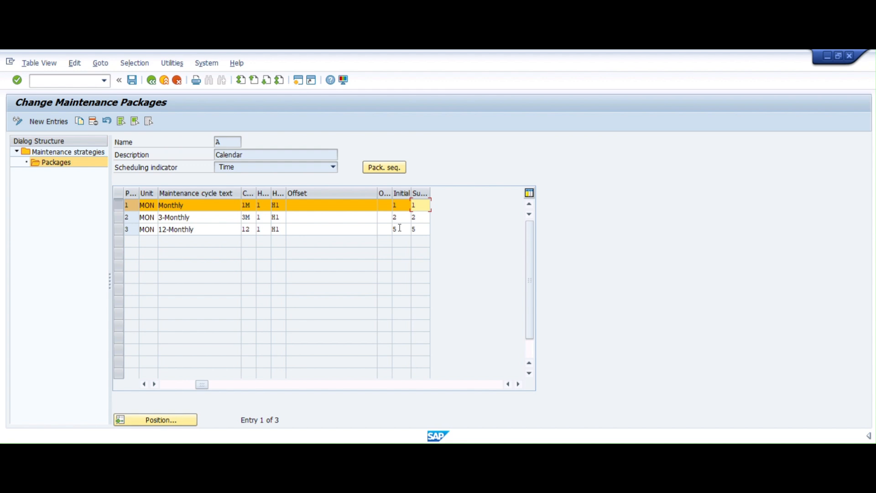
Recheck the call horizon in the Calendar strategy's details and return to the last columns of its package list
left_click(69, 153)
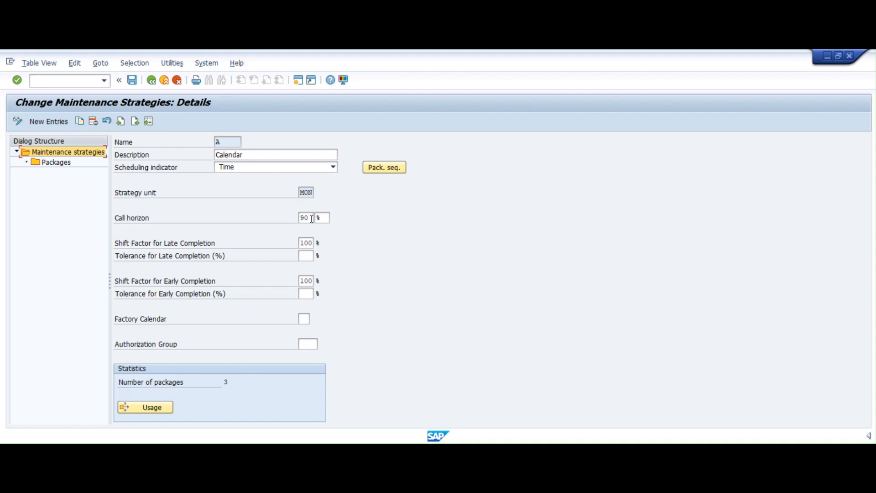
left_click(63, 168)
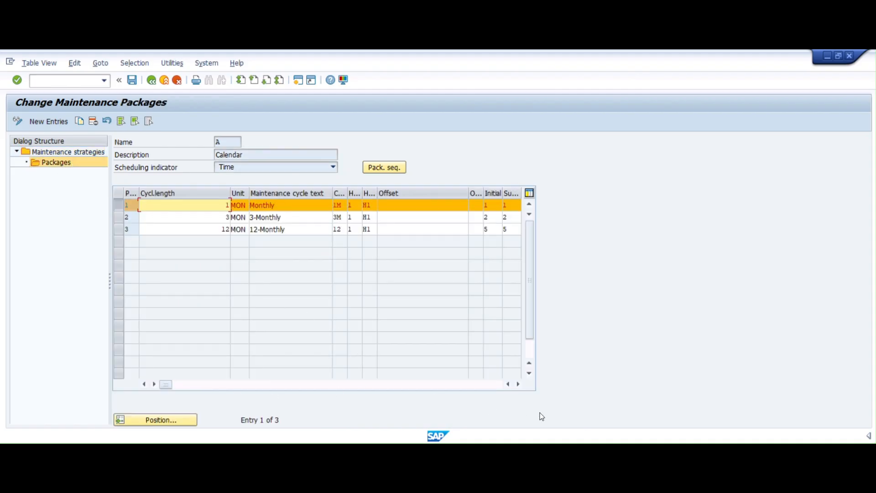
left_click(518, 384)
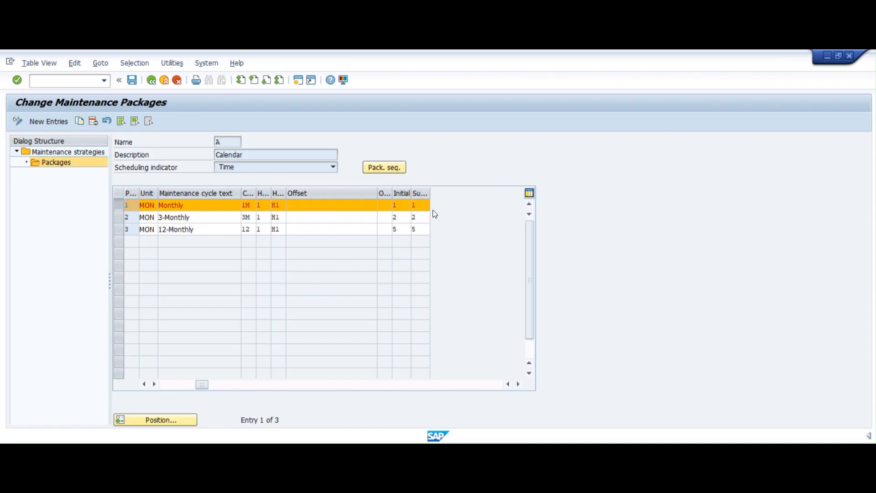
Display the package sequence of the Calendar strategy, examine when each package falls due, and return to the strategies overview
left_click(394, 173)
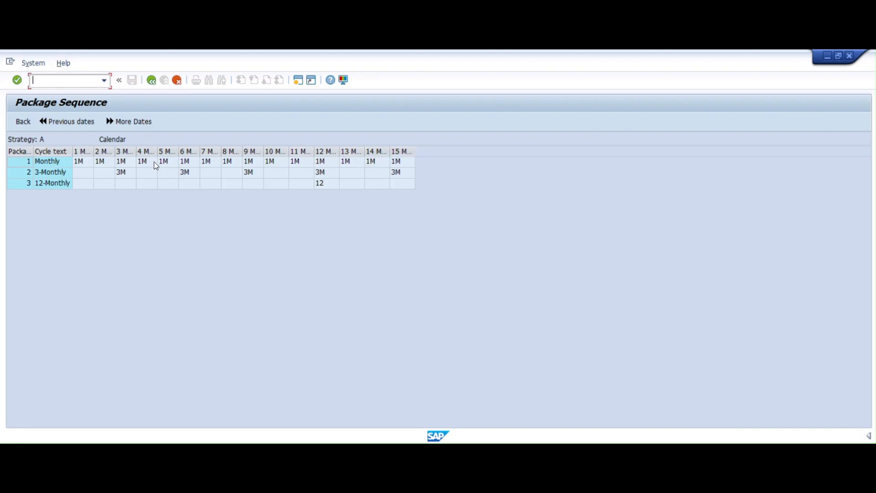
left_click(152, 81)
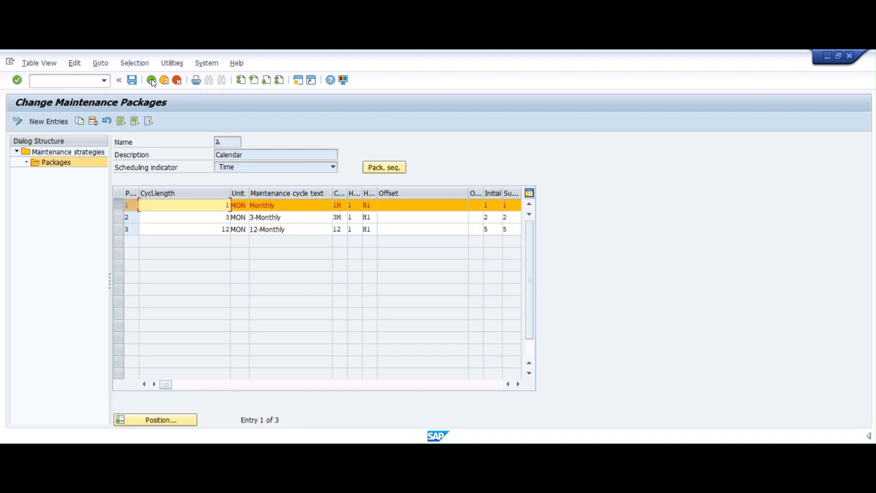
left_click(152, 81)
left_click(152, 80)
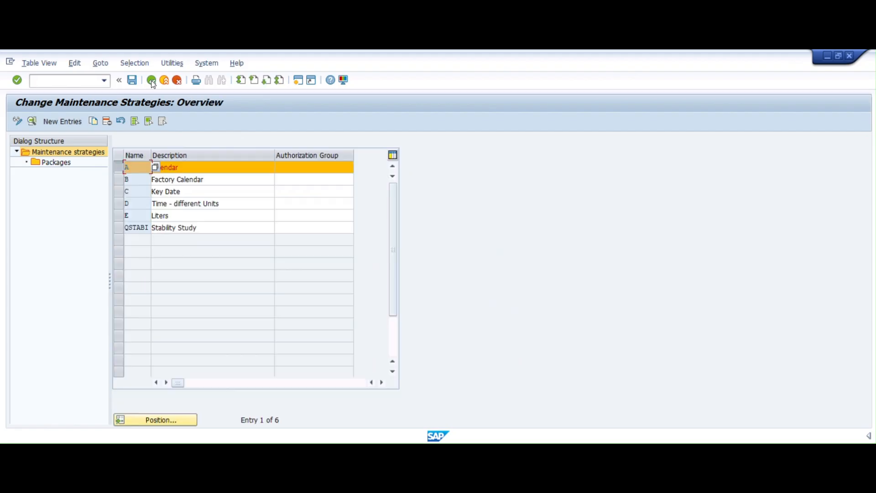
Start a new maintenance strategy entry and view the available strategy units, closing the list without choosing one
left_click(58, 122)
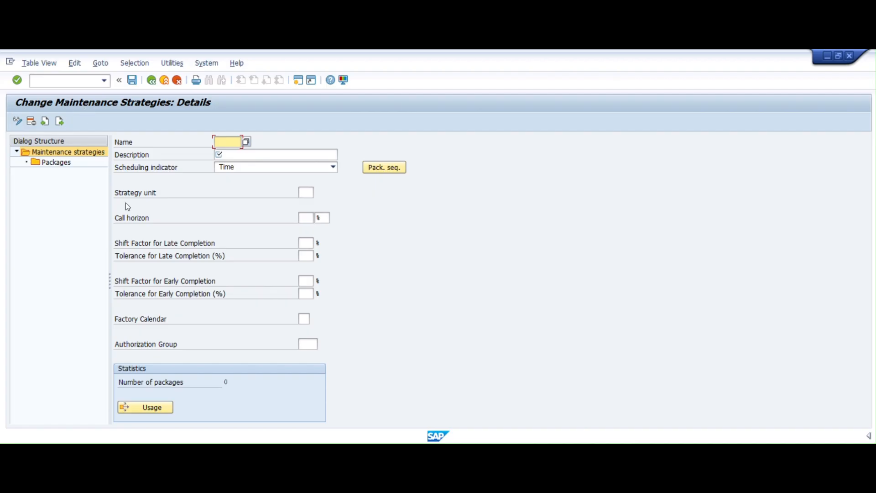
left_click(307, 192)
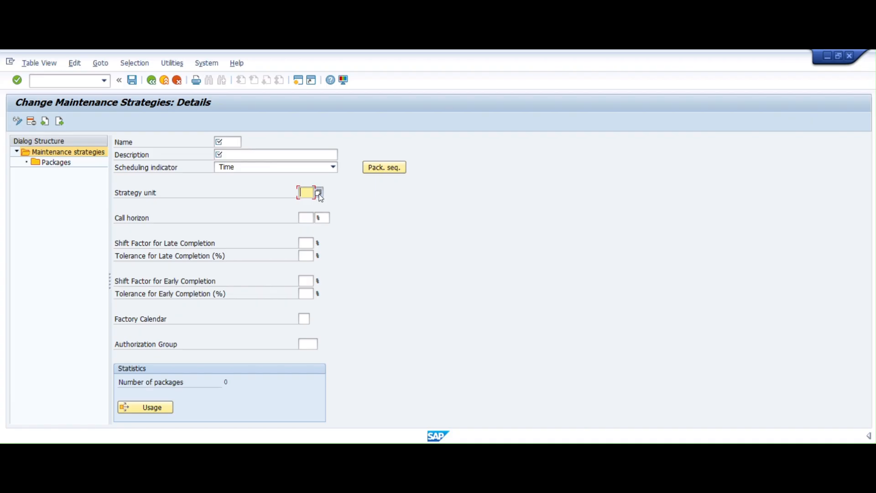
left_click(318, 192)
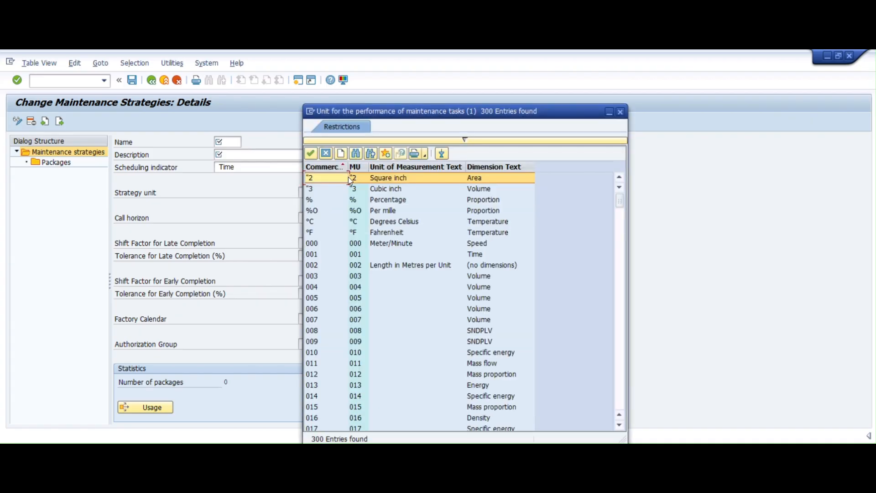
left_click(620, 112)
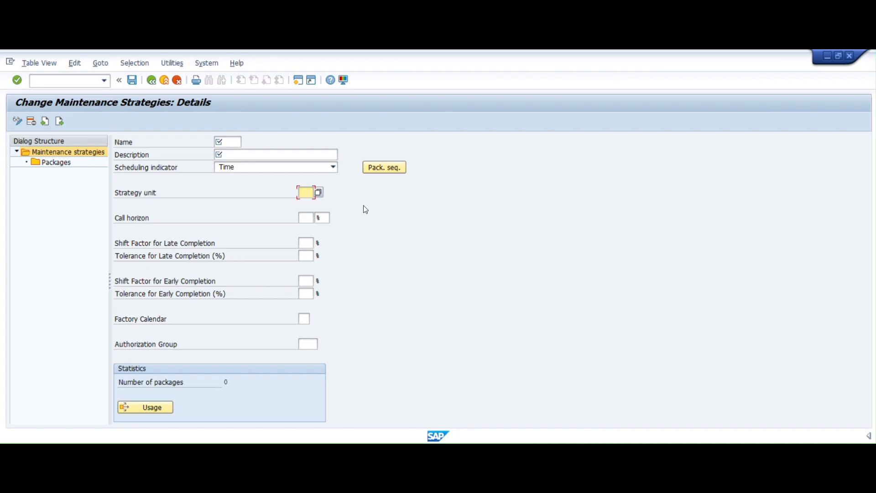
View the available factory calendars for the new strategy and close the list without choosing one
left_click(305, 319)
left_click(315, 320)
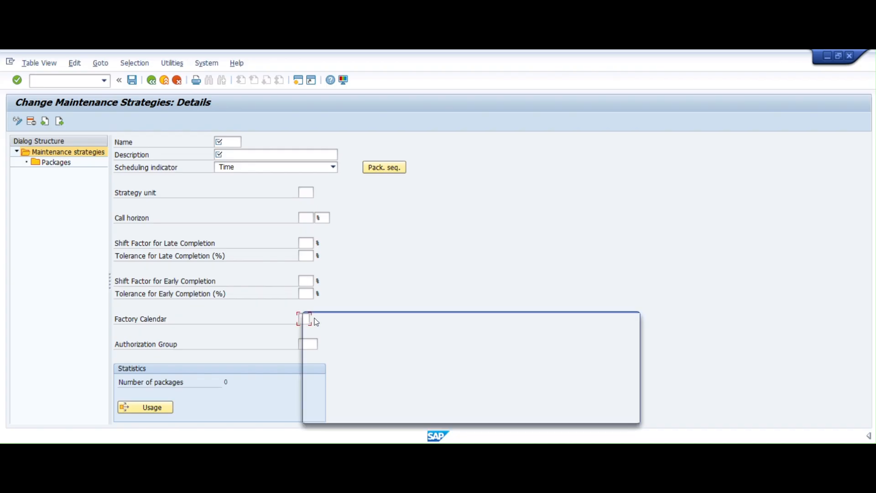
scroll(443, 285, "down", 8)
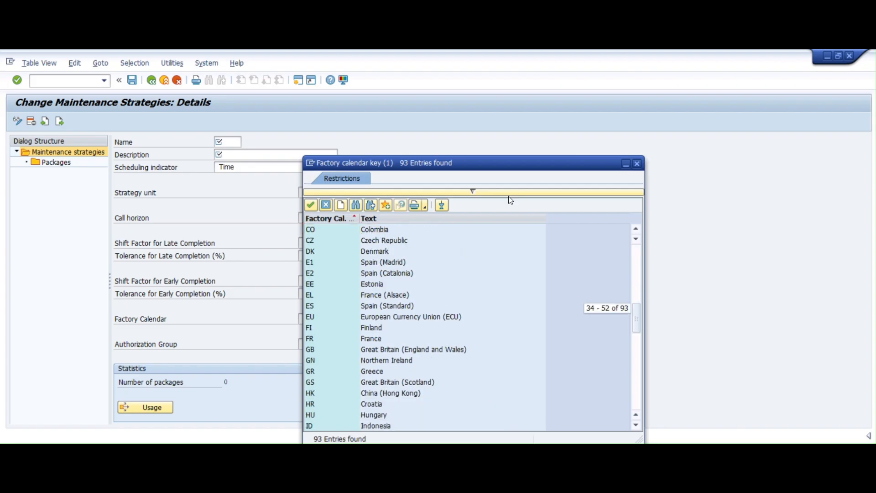
left_click(637, 164)
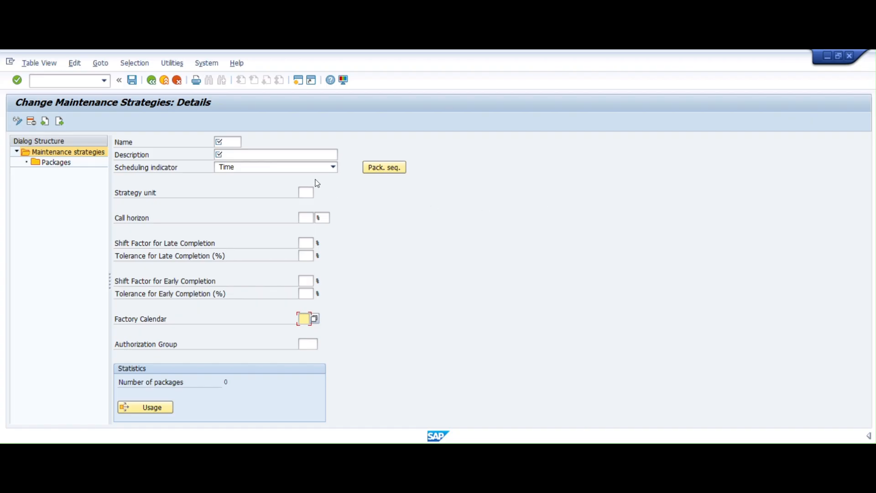
Enter Test as both the strategy's name and description, and keep Time as the scheduling indicator after viewing its options
left_click(231, 144)
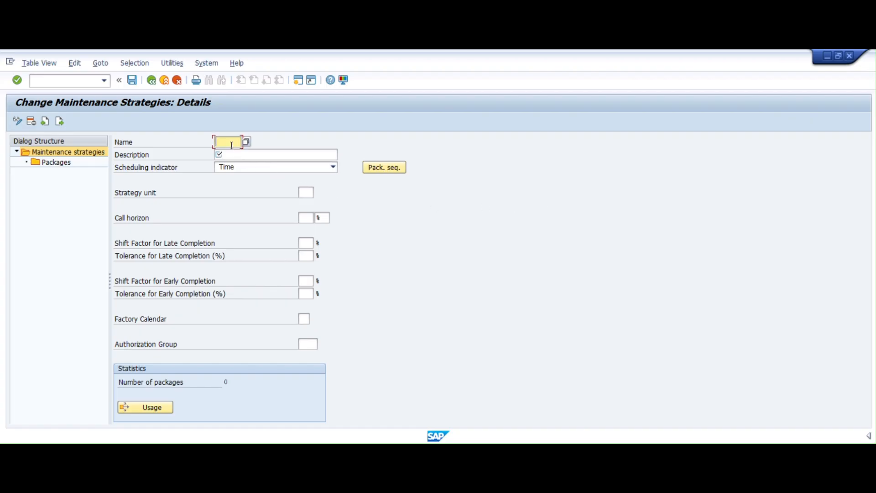
type("Test")
left_click(235, 157)
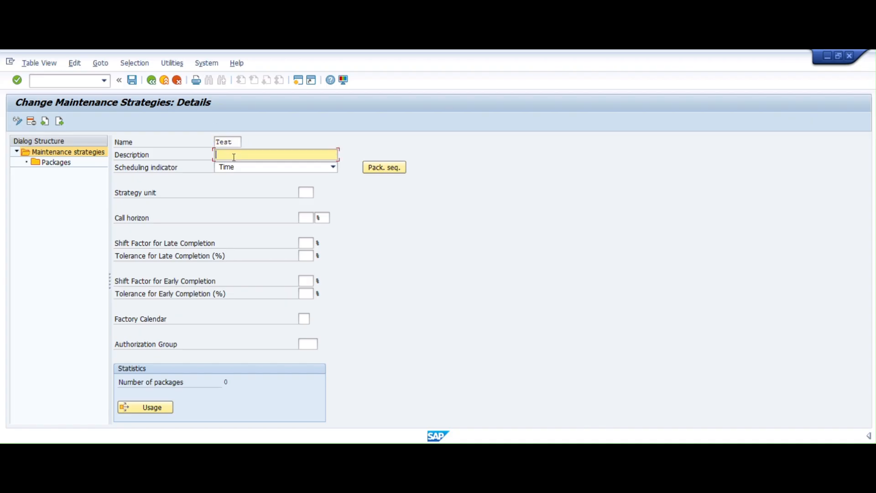
type("Test")
left_click(253, 168)
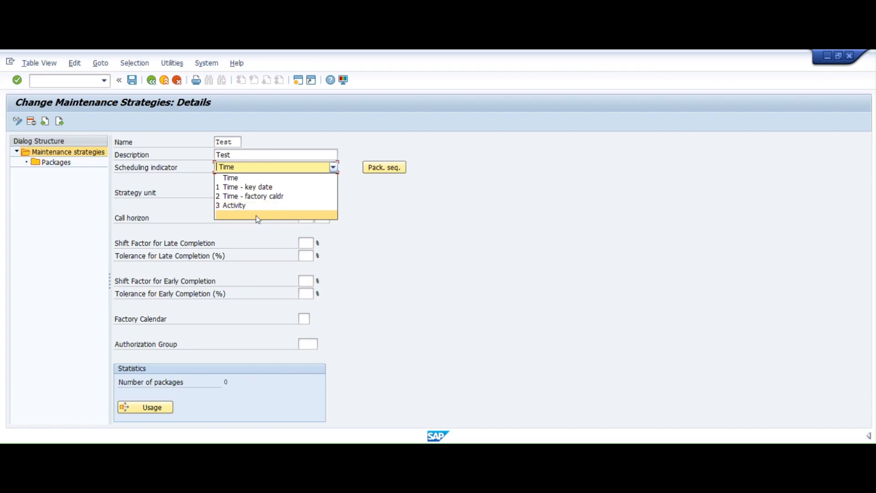
left_click(539, 280)
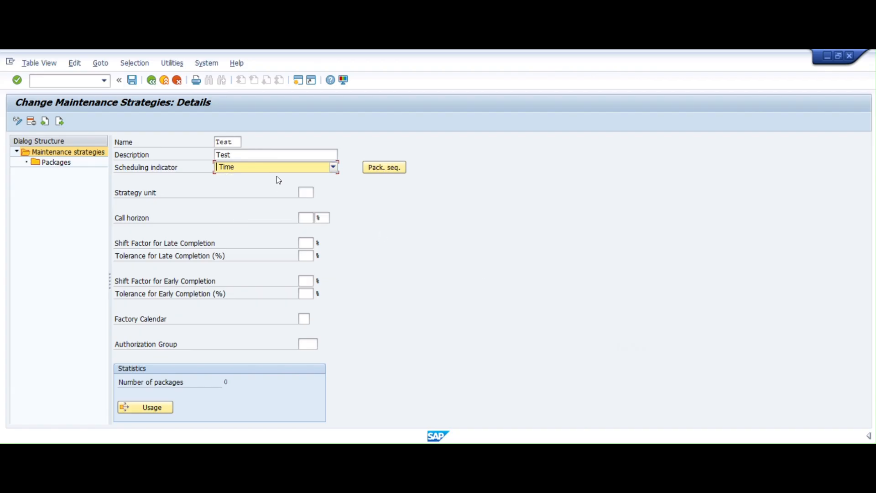
Set the strategy unit to DAY and the call horizon to 90%, and save the new strategy
left_click(306, 192)
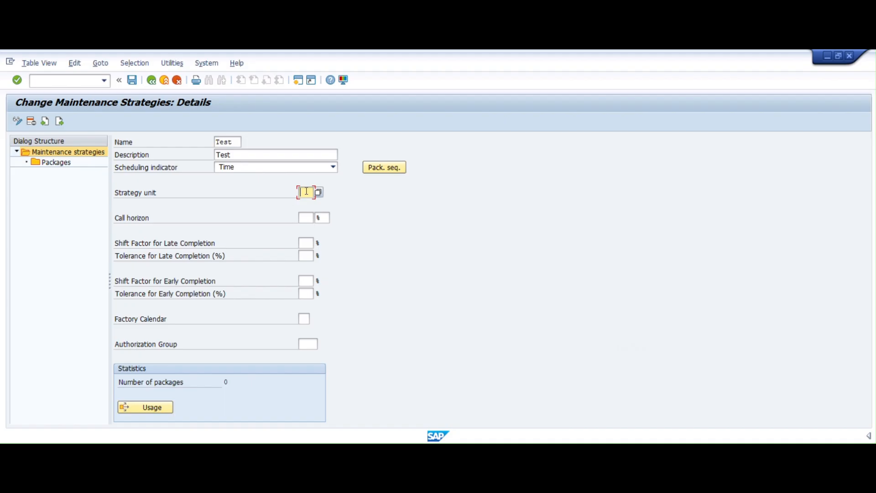
type("Day")
key("Tab")
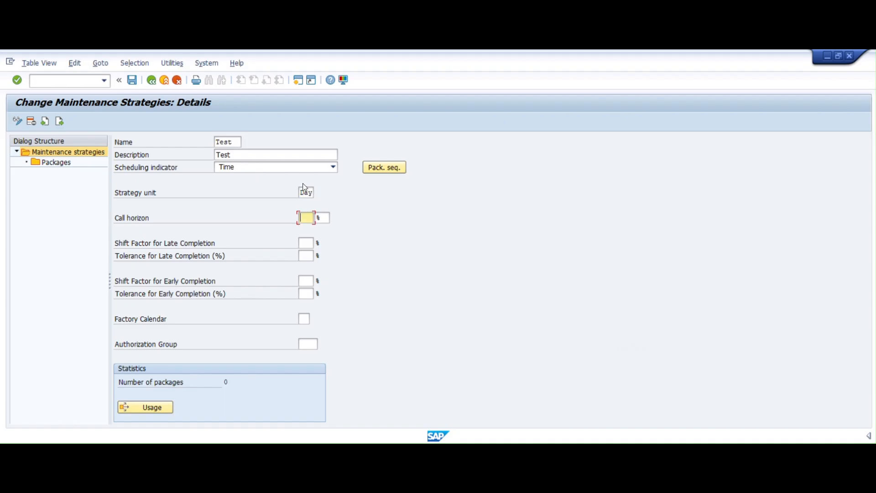
type("90")
key("Return")
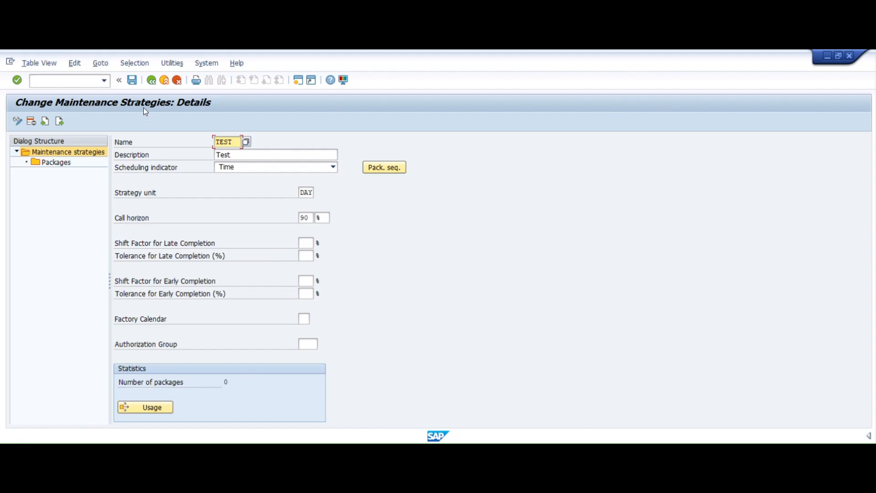
left_click(133, 80)
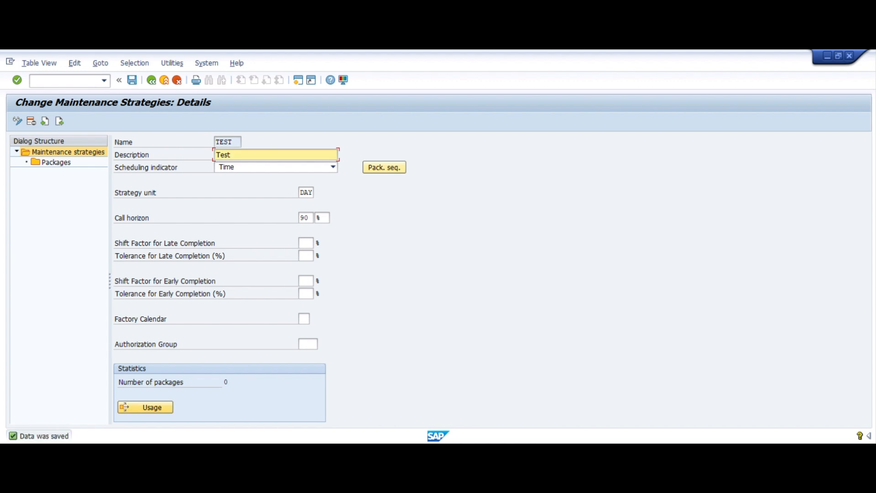
Add three new packages to the TEST strategy, numbered 1, 2 and 3, with cycle lengths of 7, 15 and 30 days
double_click(54, 164)
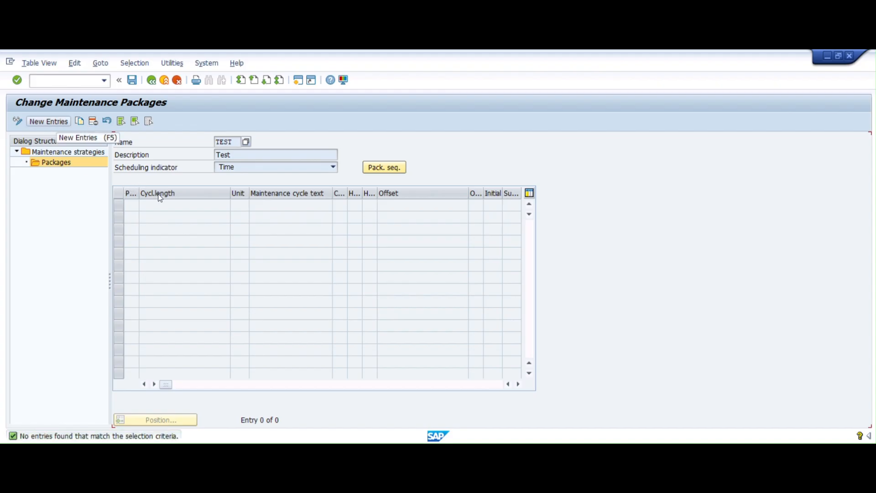
left_click(45, 120)
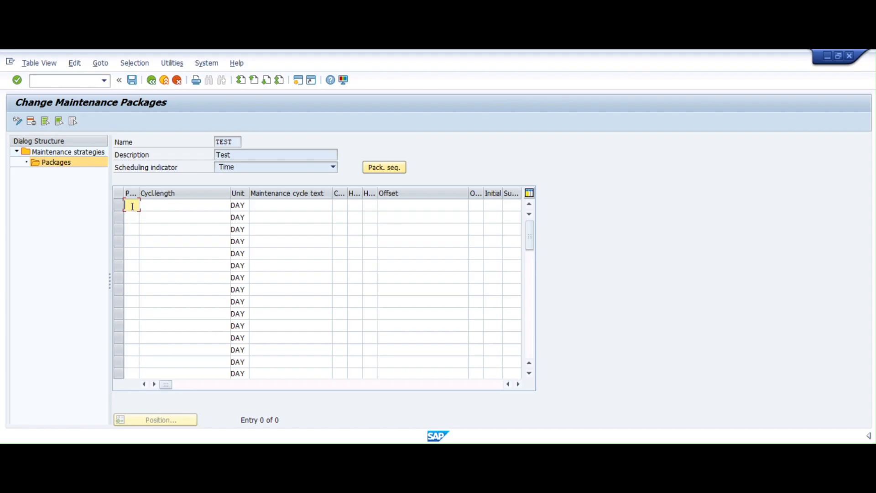
type("1")
left_click(201, 205)
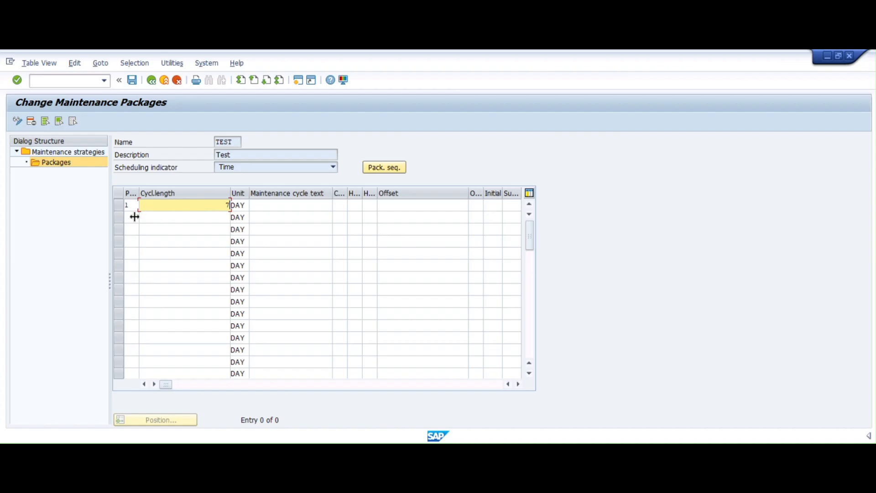
left_click(132, 217)
type("2")
left_click(202, 220)
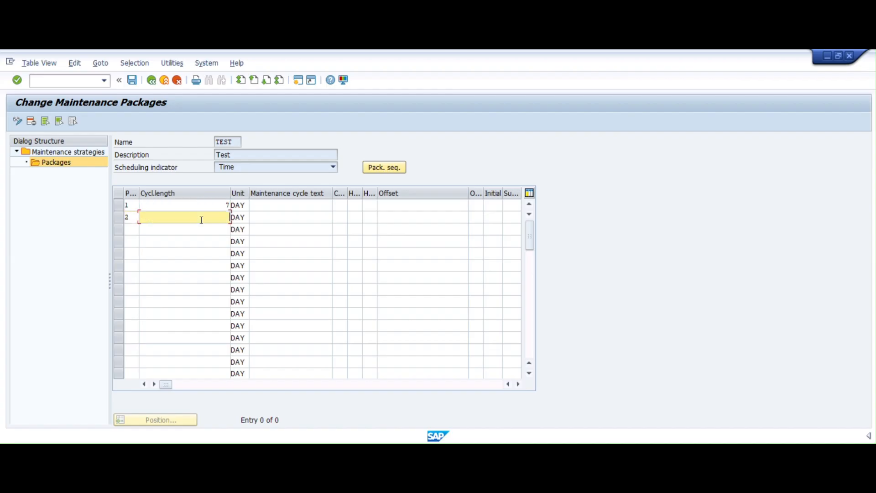
type("15")
left_click(132, 230)
type("3")
left_click(225, 227)
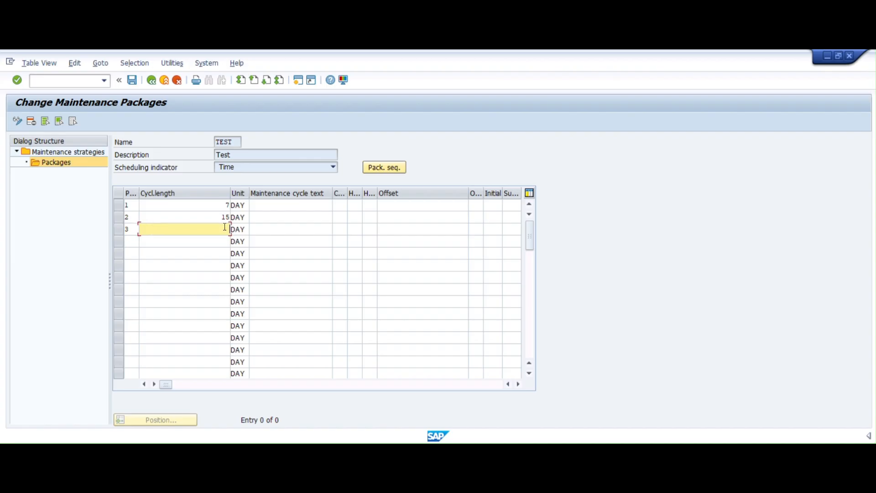
type("30")
Enter the maintenance cycle texts 7Days for package 1 and 15Days for package 2
left_click(294, 208)
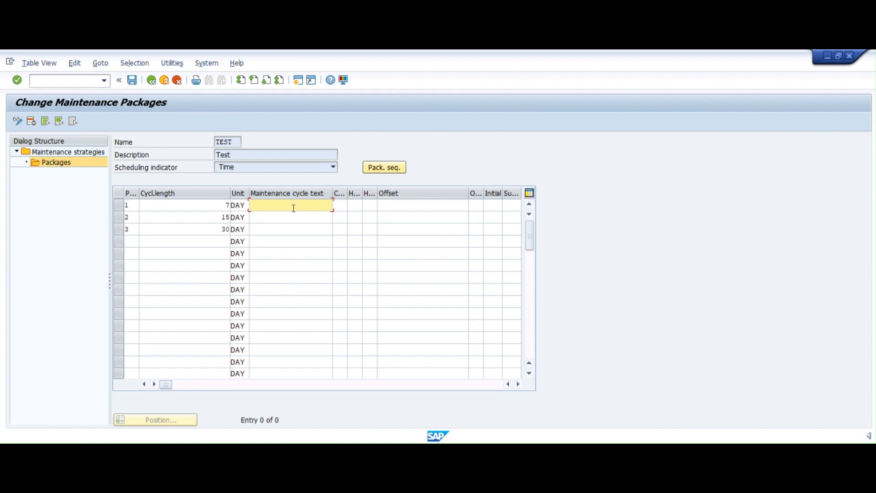
type("7Days")
left_click(291, 217)
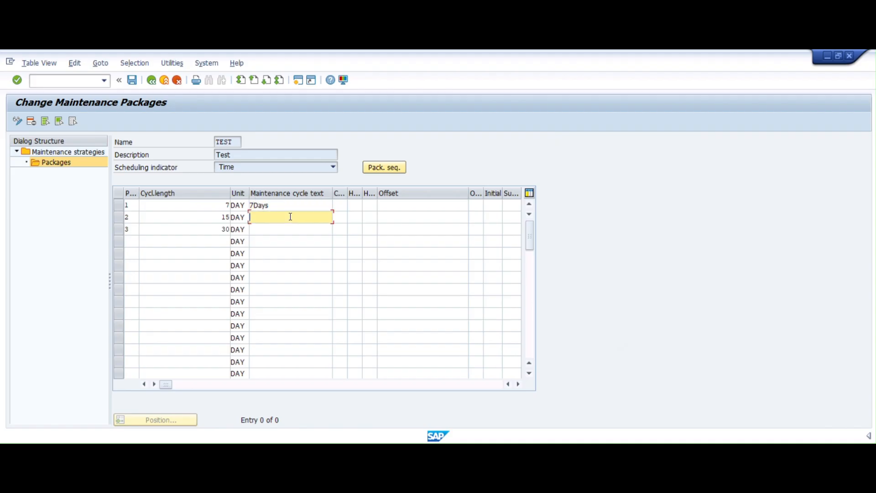
type("15Days")
Enter OneMonth as the maintenance cycle text of package 3
left_click(288, 227)
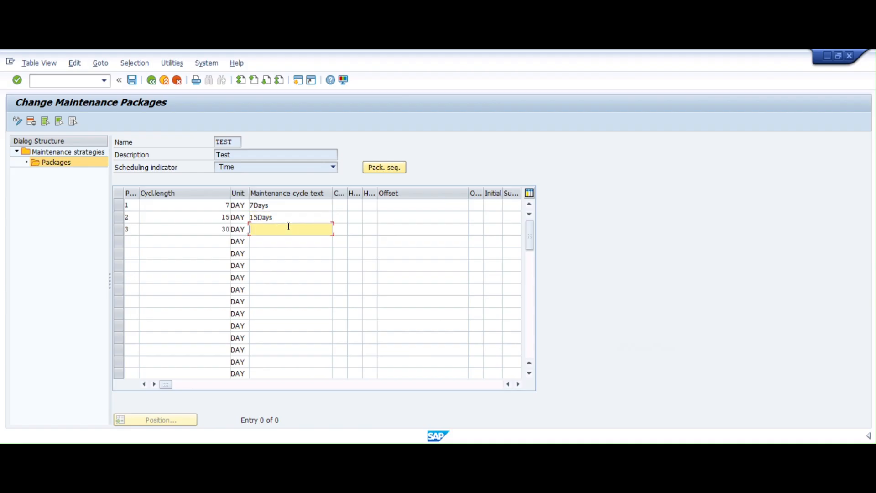
type("one")
key("BackSpace")
key("BackSpace")
key("BackSpace")
type("OnemOnth")
left_click_drag(288, 227, 249, 230)
type("h")
key("BackSpace")
type("OneMonth")
left_click(410, 231)
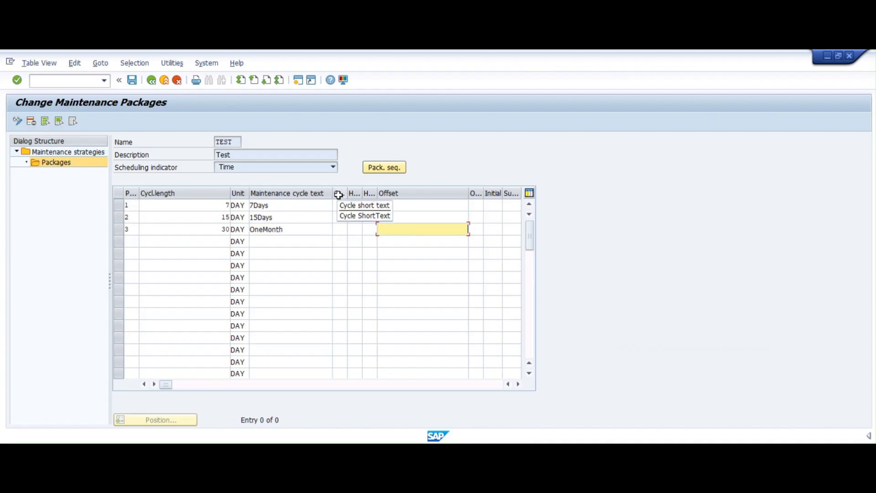
Replace the maintenance cycle text of package 3 with 30Days
left_click(287, 229)
left_click_drag(286, 229, 252, 226)
type("3")
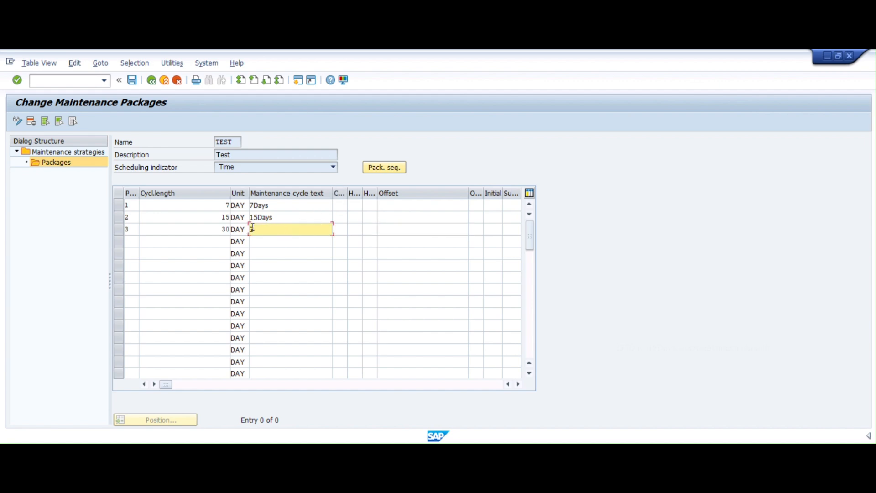
type("0 ")
type("=")
key("BackSpace")
key("BackSpace")
type("Days")
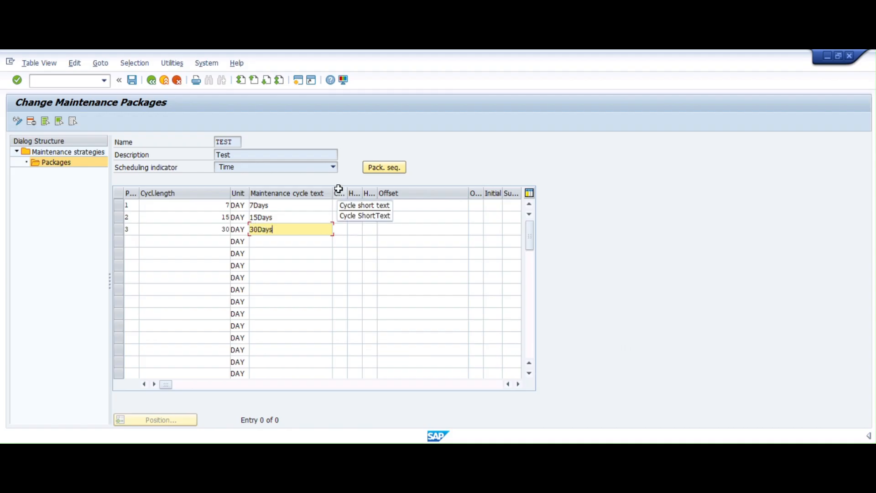
Fill in the cycle short texts 7d, 15 and 30 for packages 1, 2 and 3
left_click(338, 205)
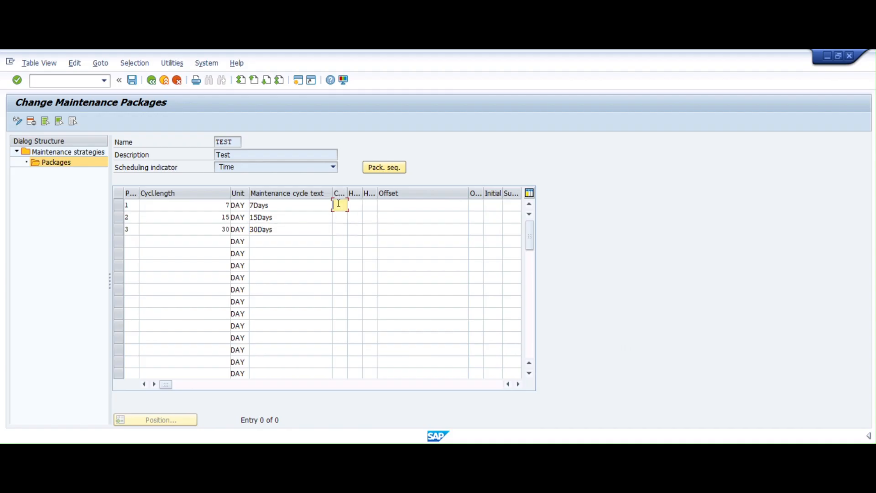
type("7d")
key("Tab")
left_click(345, 218)
type("15")
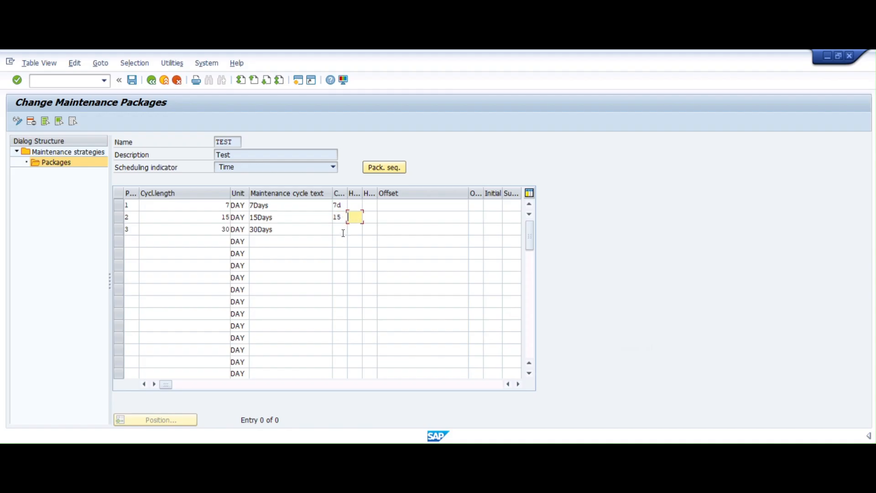
left_click(342, 229)
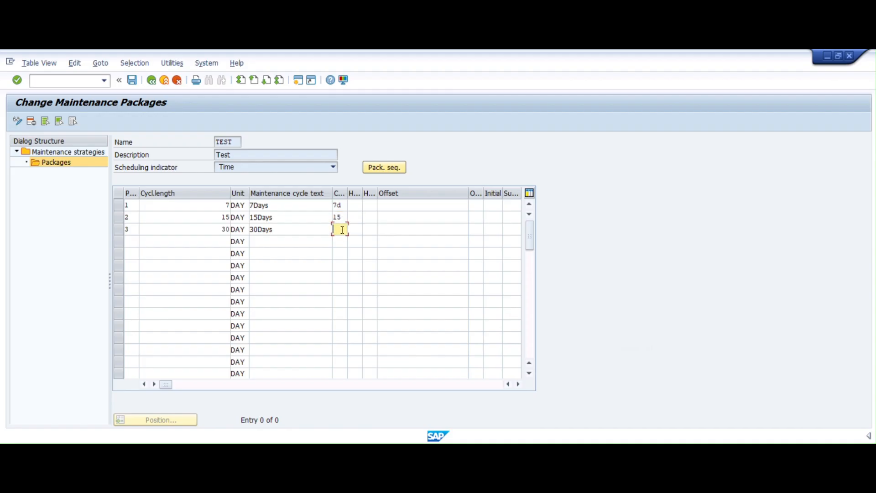
type("30")
Set the hierarchy of all three packages to 1
left_click(354, 204)
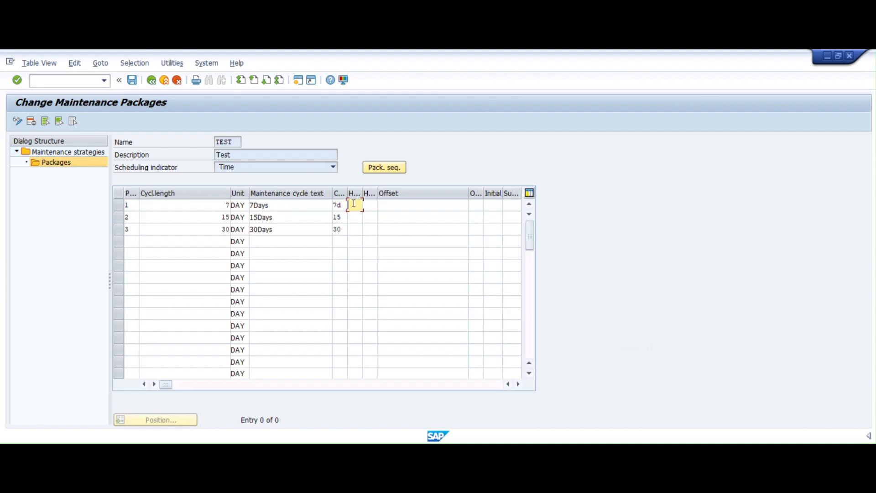
type("1")
left_click(356, 218)
type("2")
key("BackSpace")
type("1")
key("Down")
type("1")
Enter the hierarchy short texts H1, H2 and H3 for packages 1, 2 and 3
left_click(366, 207)
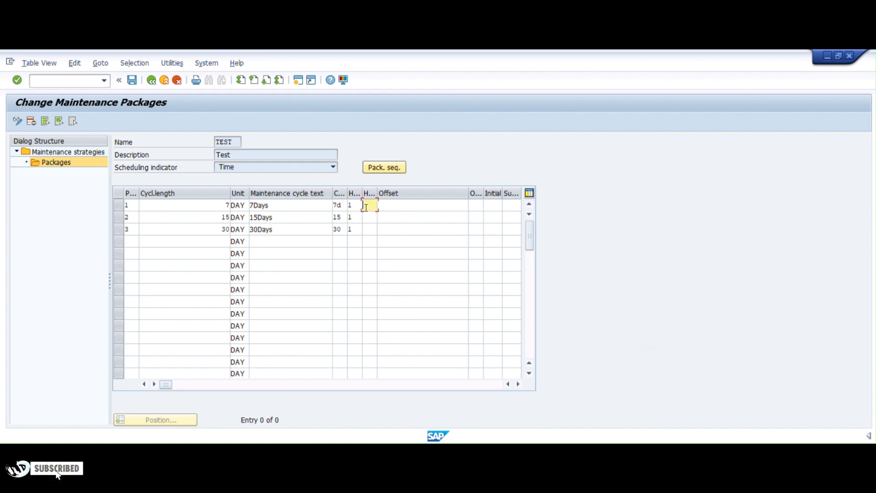
type("1")
key("Tab")
key("Down")
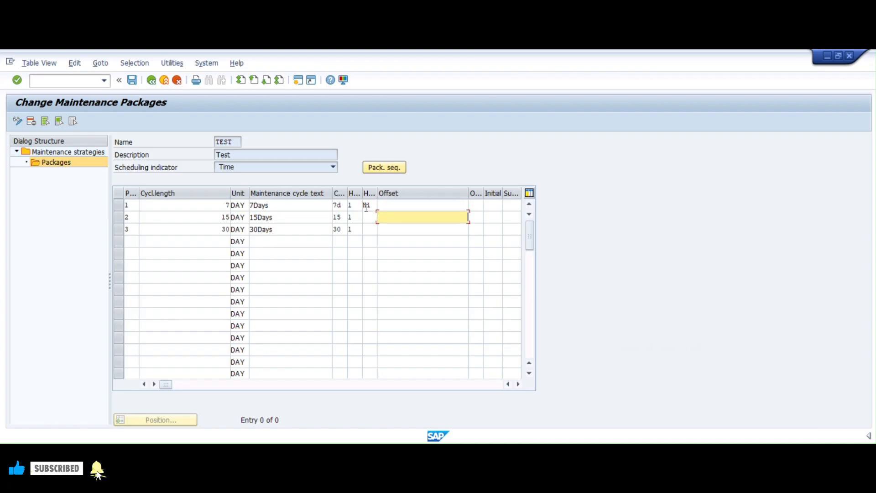
left_click(372, 218)
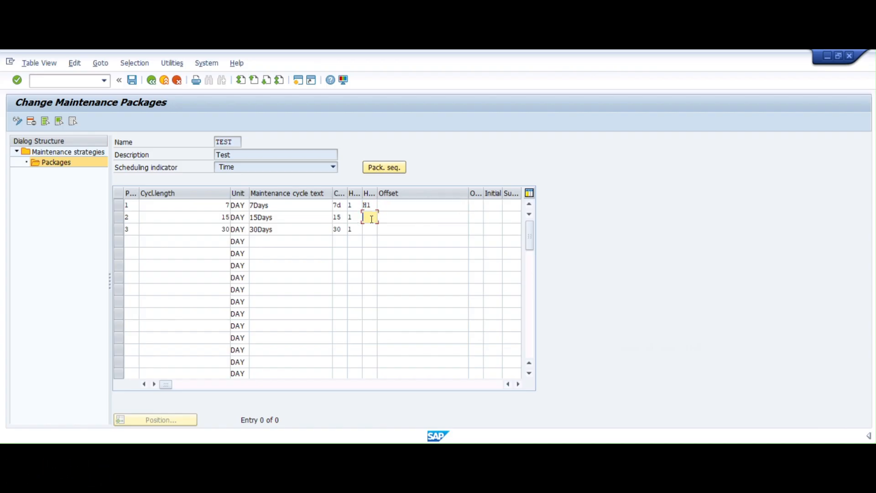
type("H2")
key("Tab")
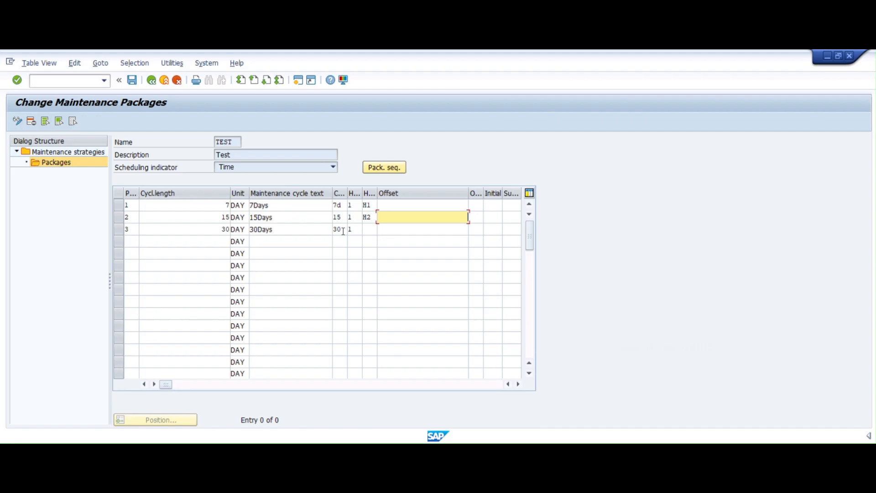
left_click(367, 229)
type("H3")
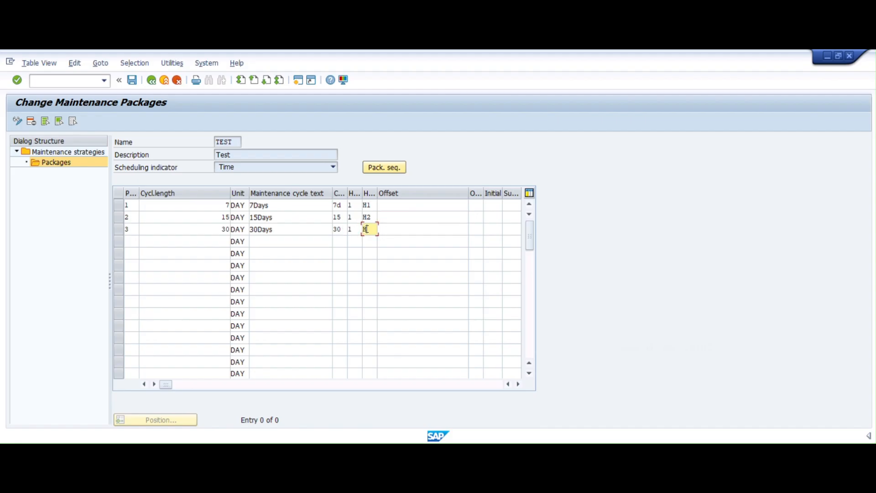
key("Tab")
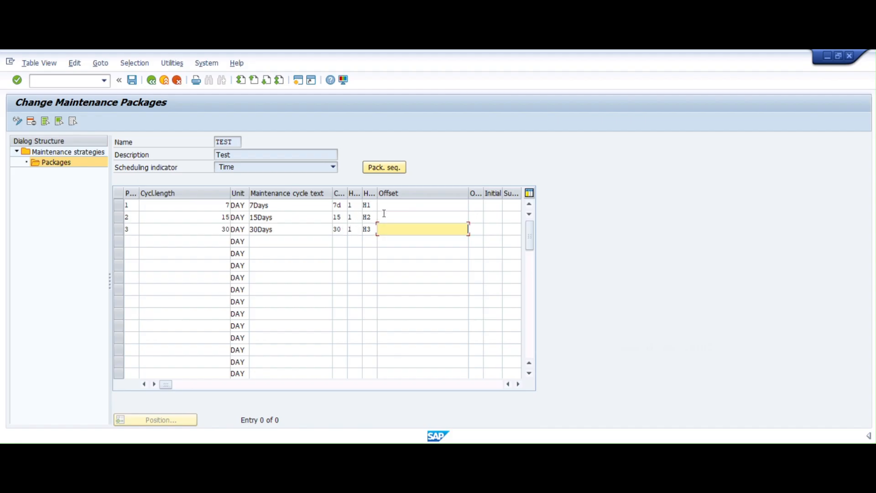
Look over the offset fields and the remaining columns of the three packages without entering any values
left_click(519, 385)
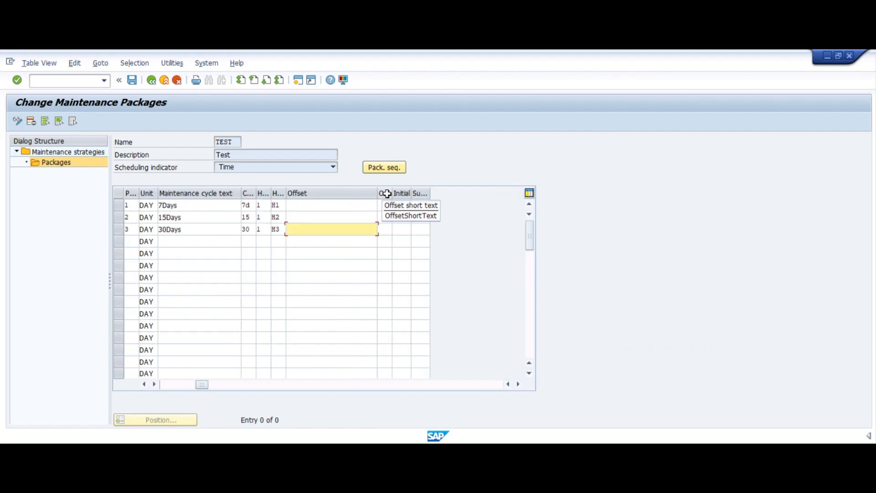
left_click(320, 204)
left_click(340, 215)
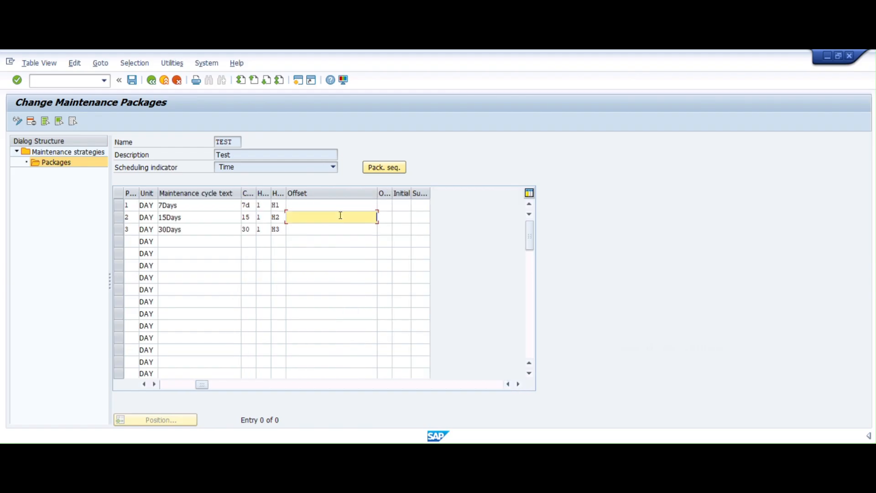
left_click(344, 229)
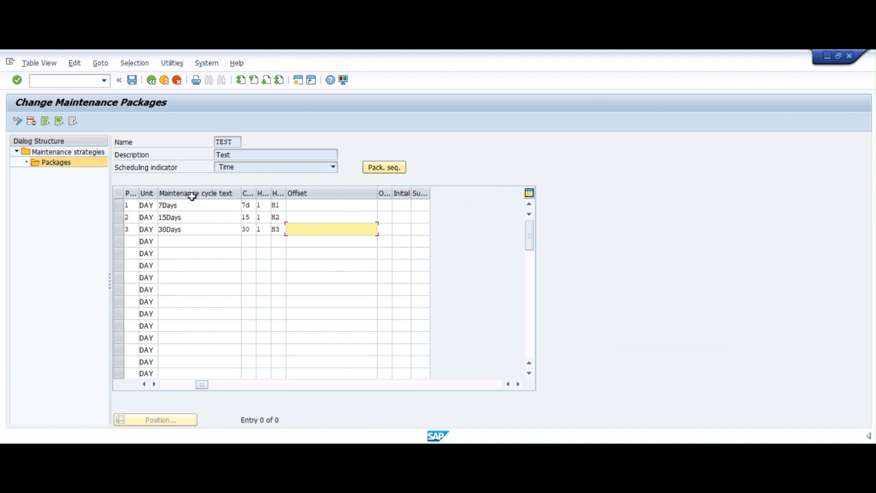
Save the packages of strategy TEST and check their package sequence through day 45
left_click(133, 81)
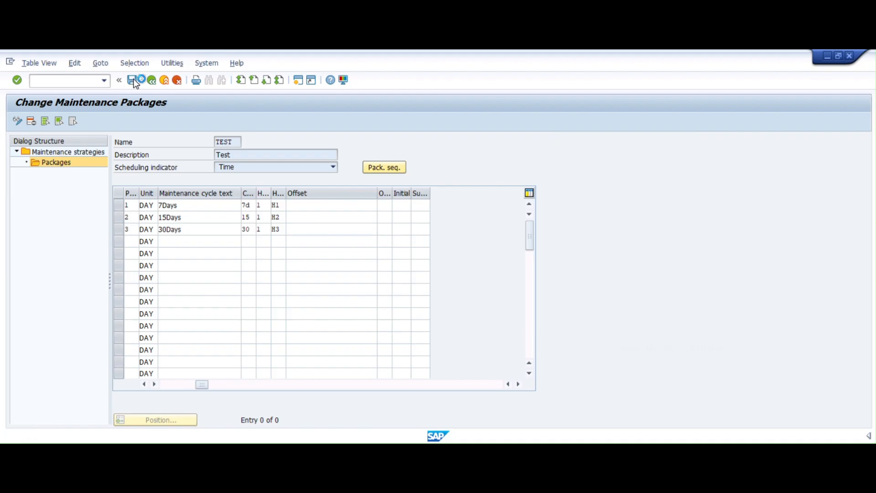
left_click(377, 168)
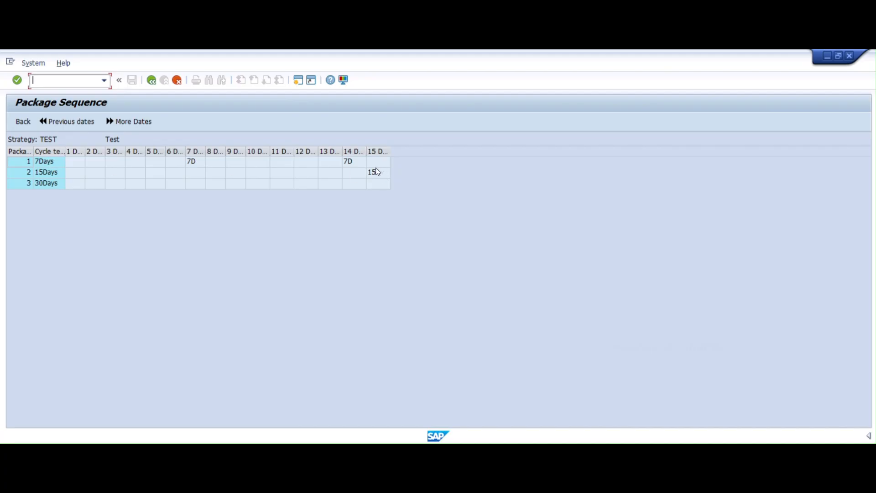
mouse_move(381, 178)
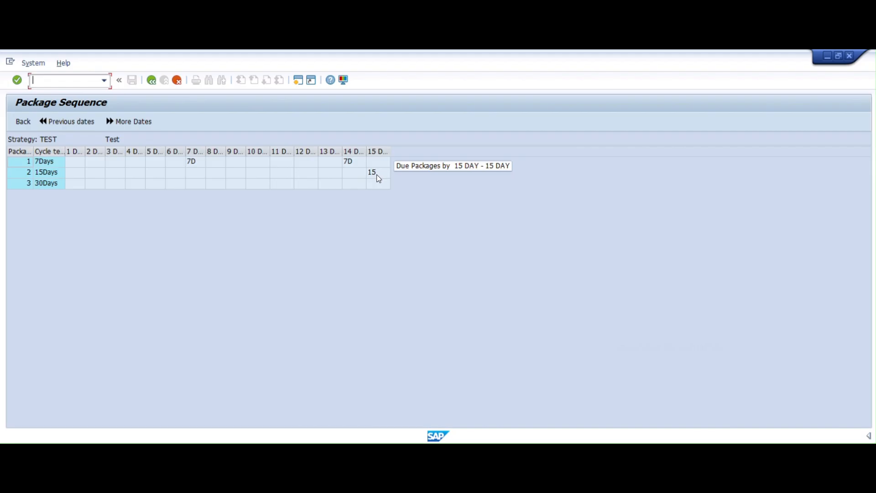
left_click(111, 122)
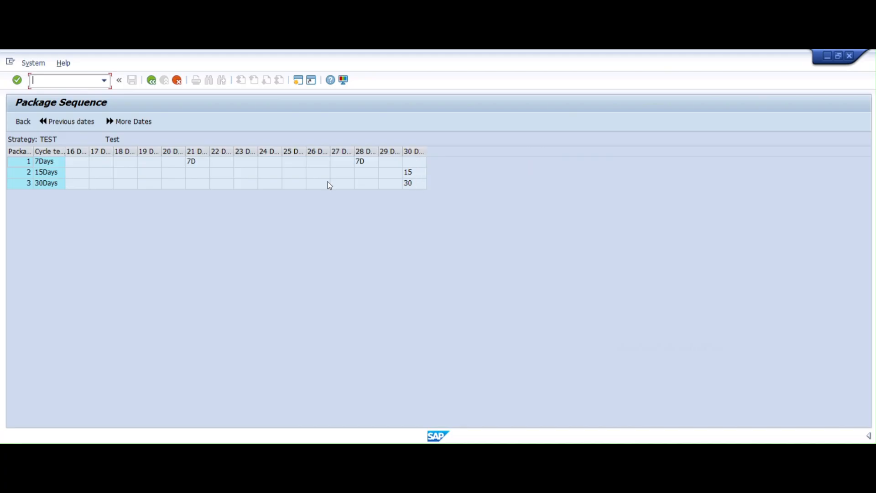
left_click(116, 120)
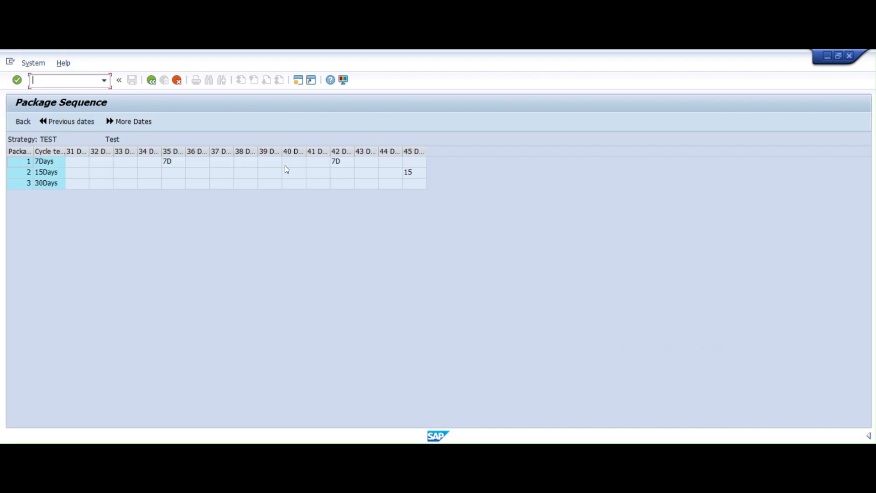
left_click(50, 122)
left_click(23, 121)
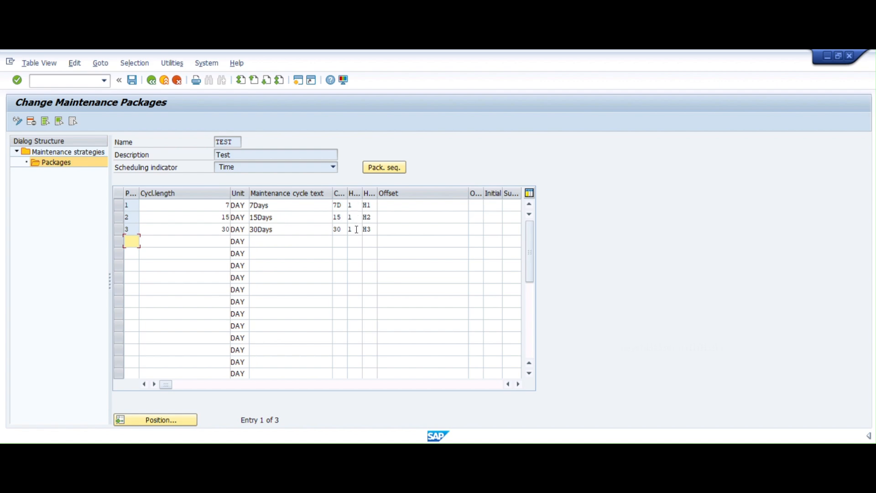
Review the package sequence again, comparing the packages due on day 15 and day 30
left_click(374, 172)
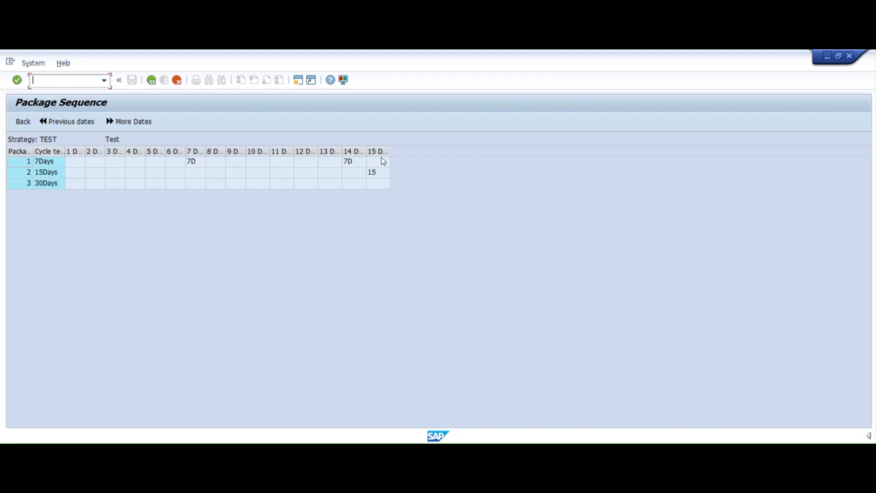
left_click(121, 122)
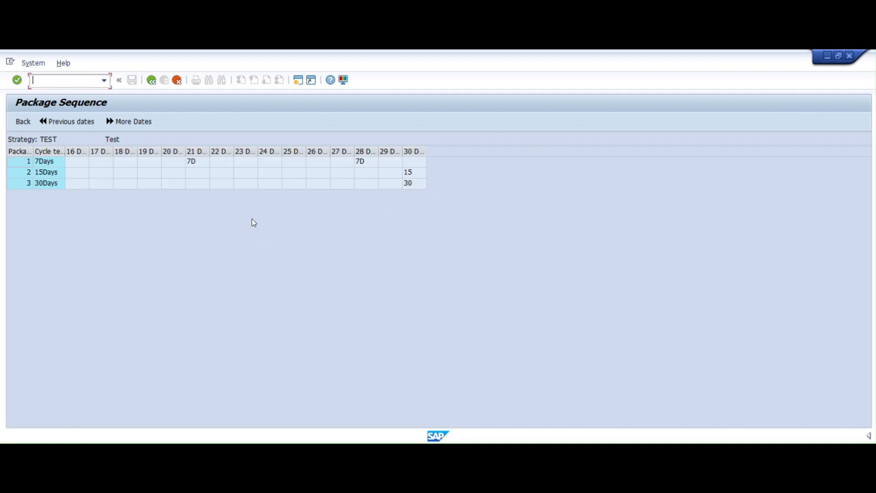
left_click(414, 175)
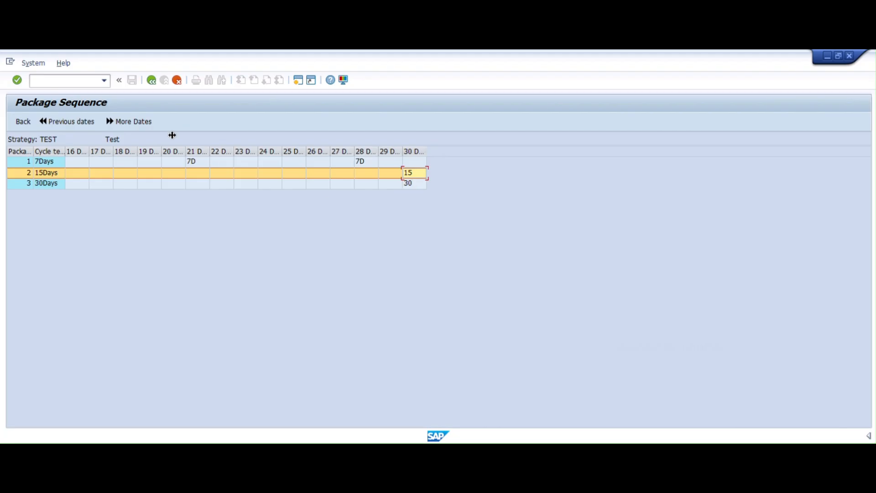
left_click(151, 81)
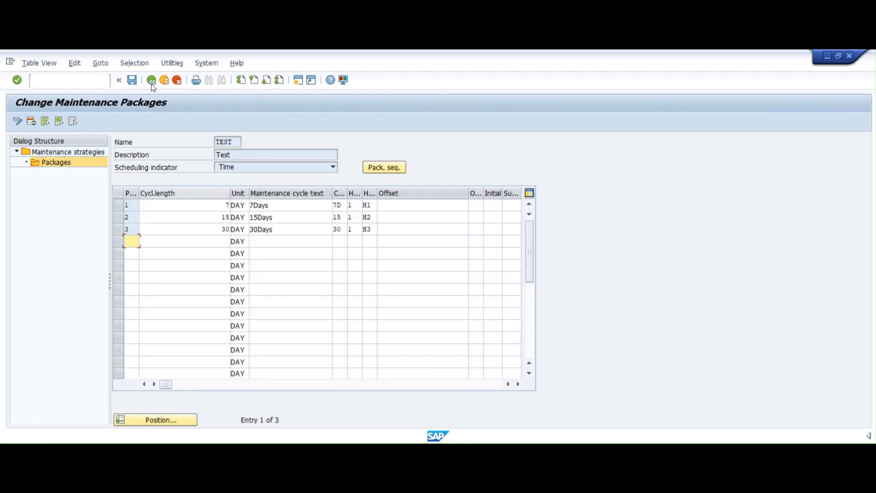
Leave maintenance strategy editing and start transaction IA05 to create a general task list
left_click(152, 85)
left_click(151, 81)
left_click(151, 81)
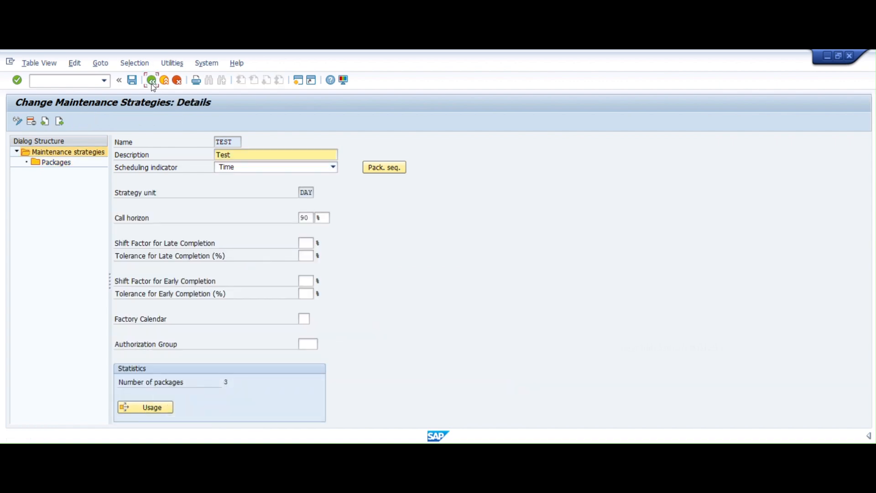
left_click(152, 83)
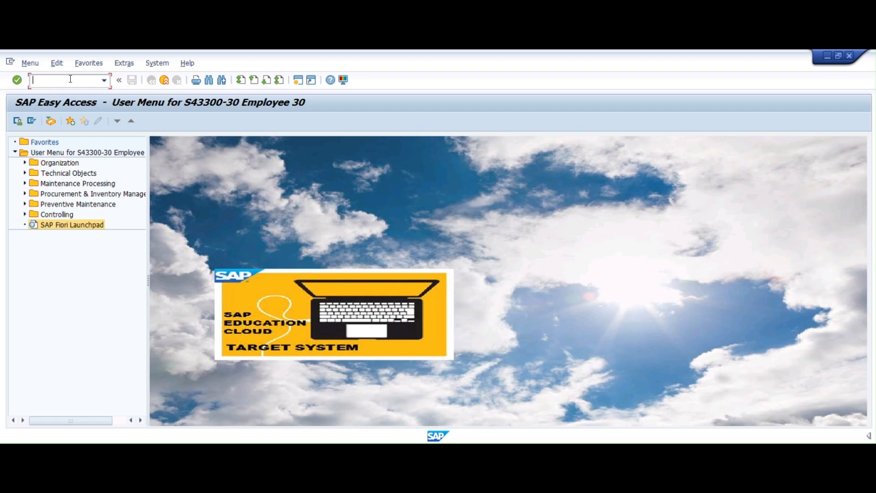
type("ia05")
key("Return")
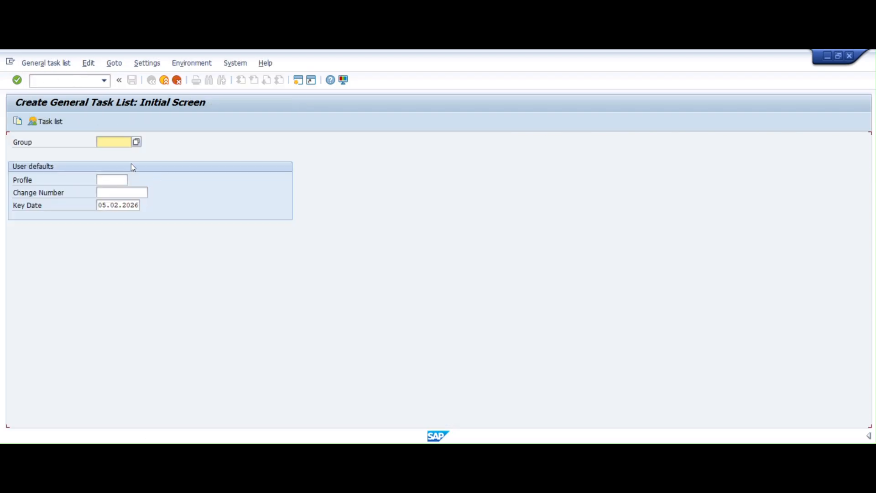
Choose profile 0000001 for the new general task list and continue to its header
left_click(118, 181)
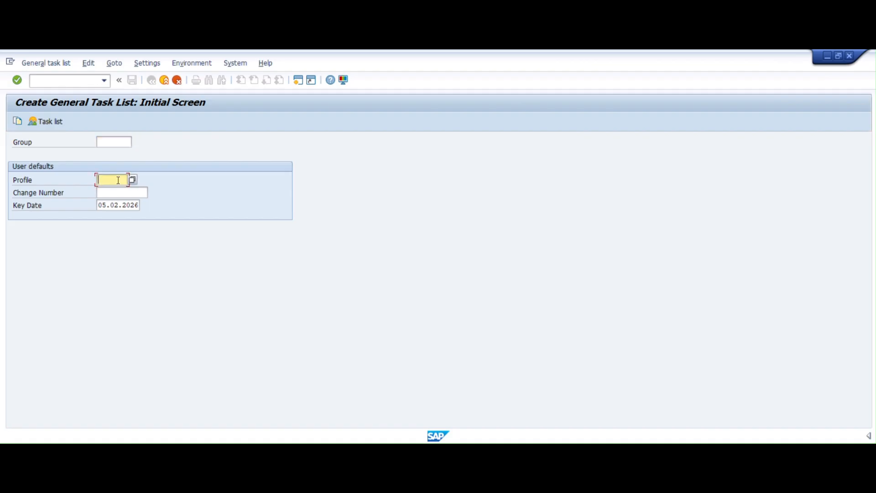
key("F4")
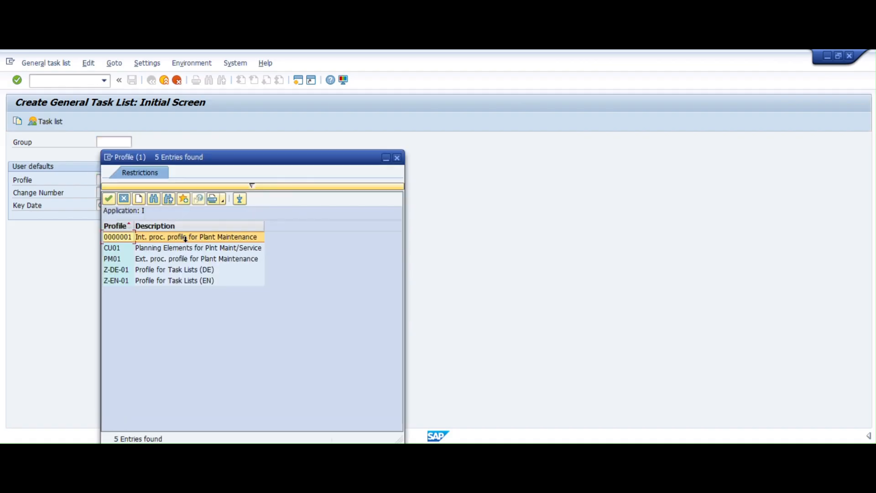
left_click(187, 243)
key("Return")
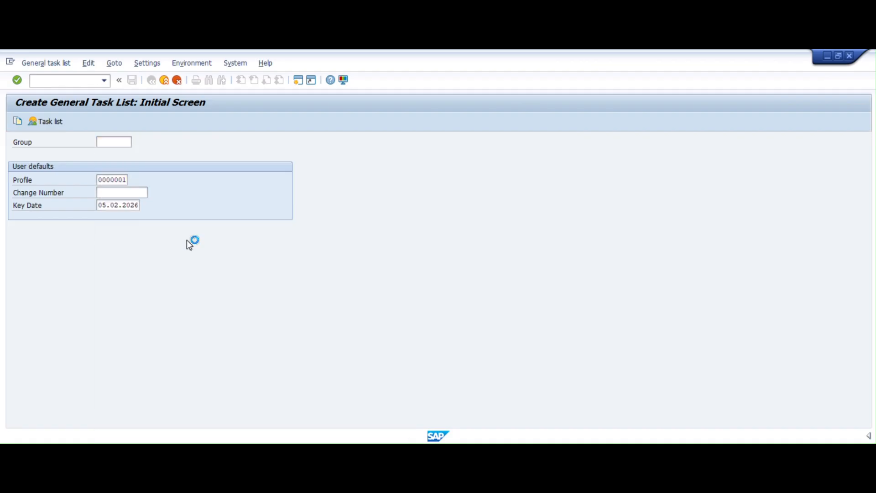
Describe the task list as "Test for Strategy" and set its planning plant to 1010
left_click(171, 193)
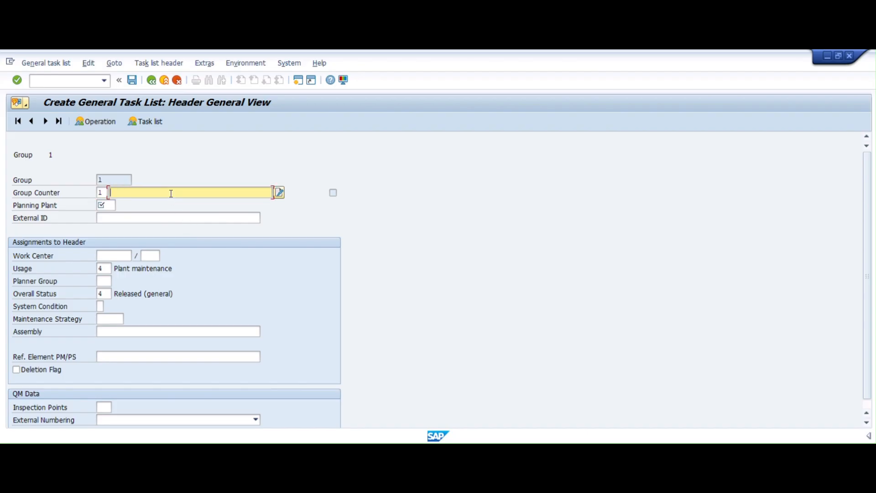
type("Test for Strategy")
key("BackSpace")
left_click(110, 205)
type("1010")
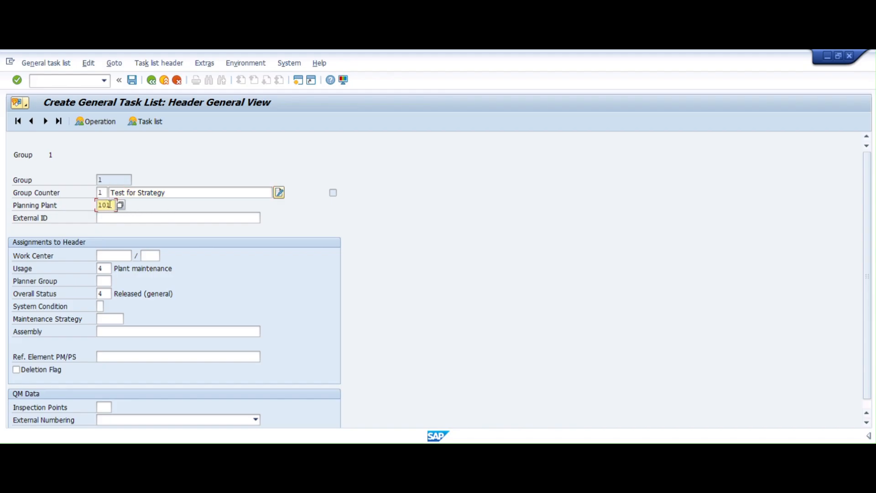
key("Tab")
Find work centers of category 0005 and assign ME-00 in plant 1010 to the task list header
left_click(113, 257)
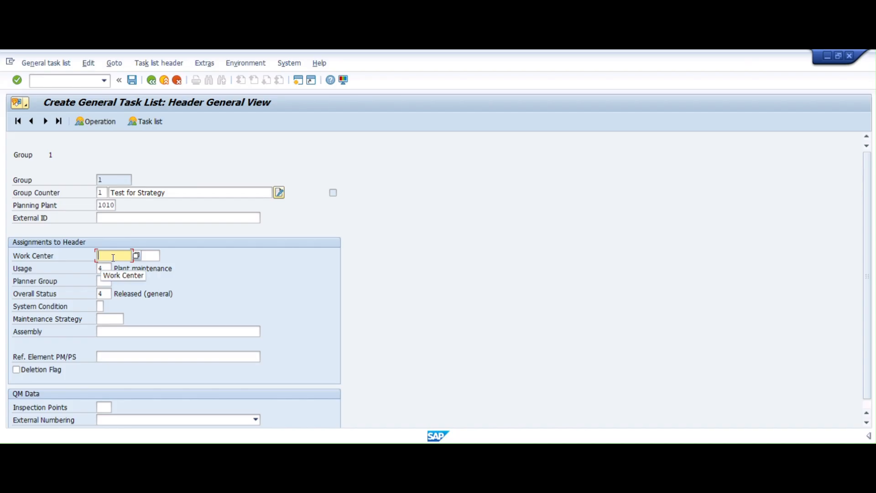
key("F4")
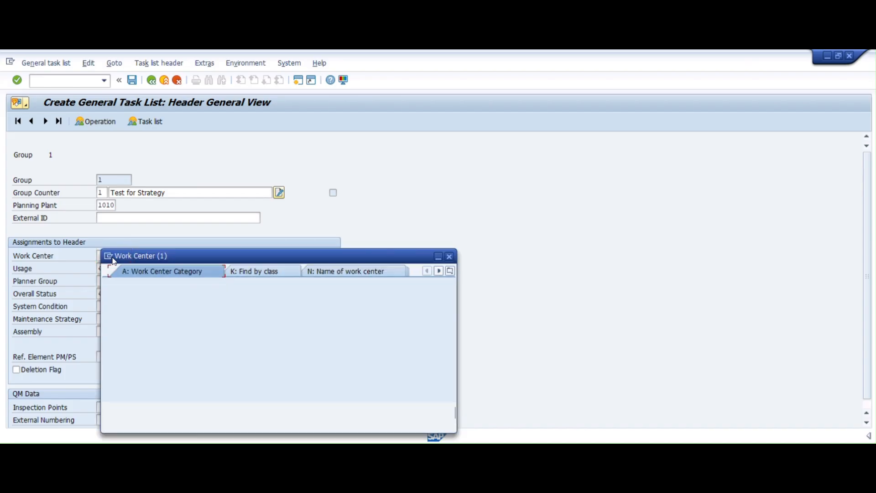
type("0")
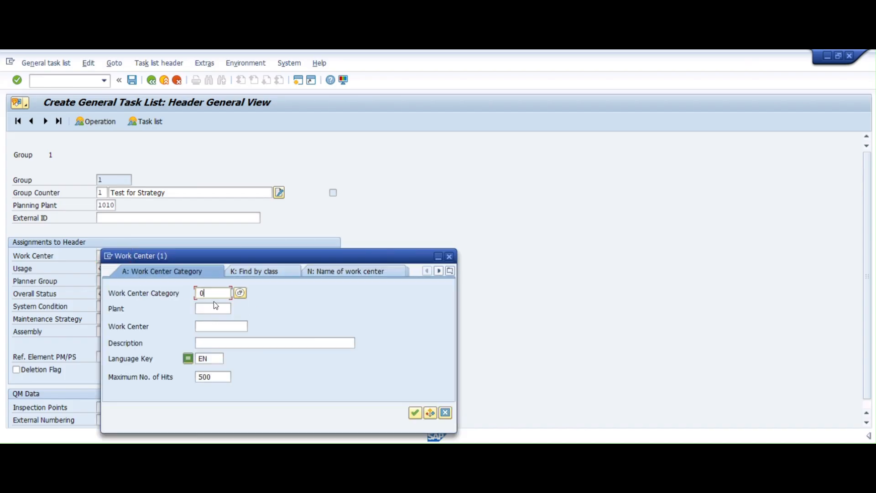
type("005")
key("Return")
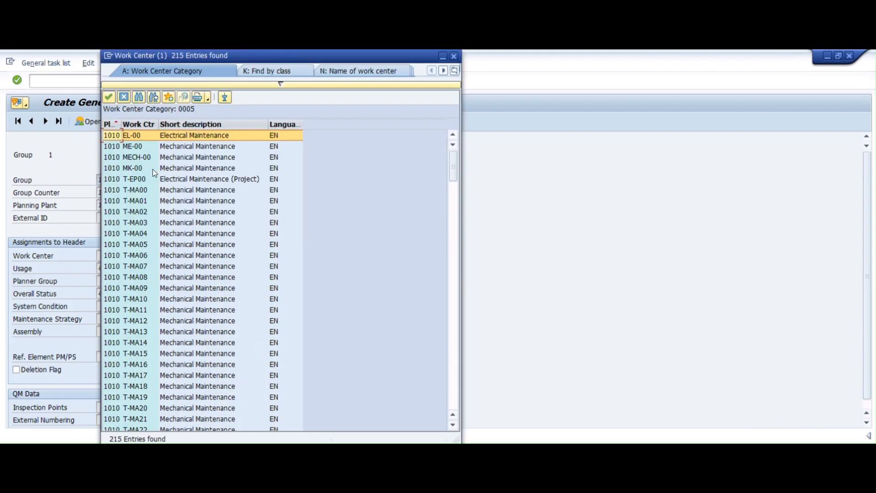
left_click(184, 147)
double_click(185, 147)
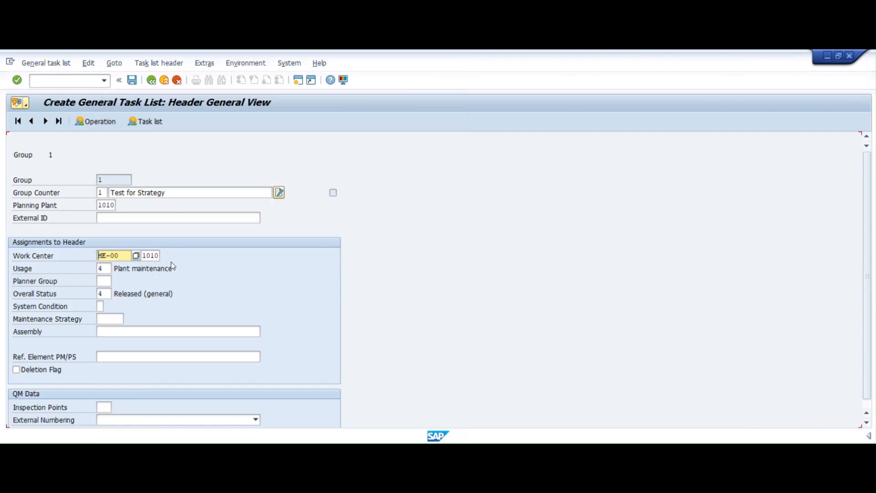
Assign maintenance strategy TEST to the task list header
left_click(106, 319)
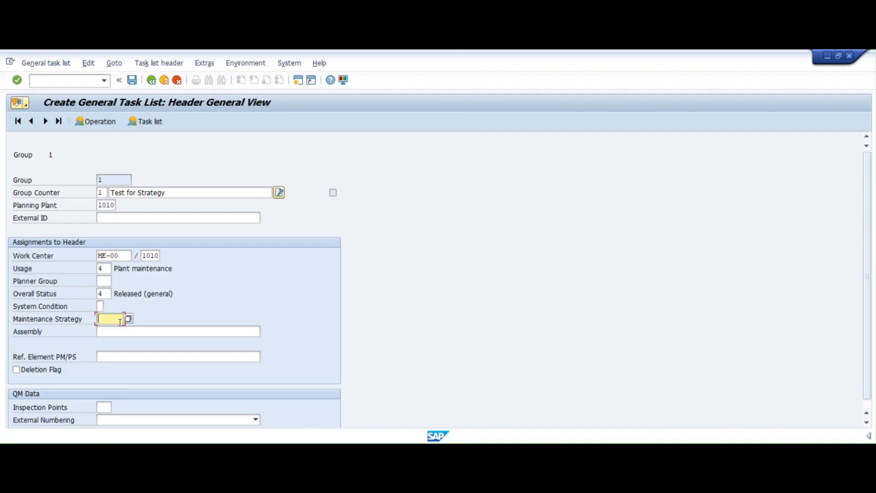
type("Test")
key("Return")
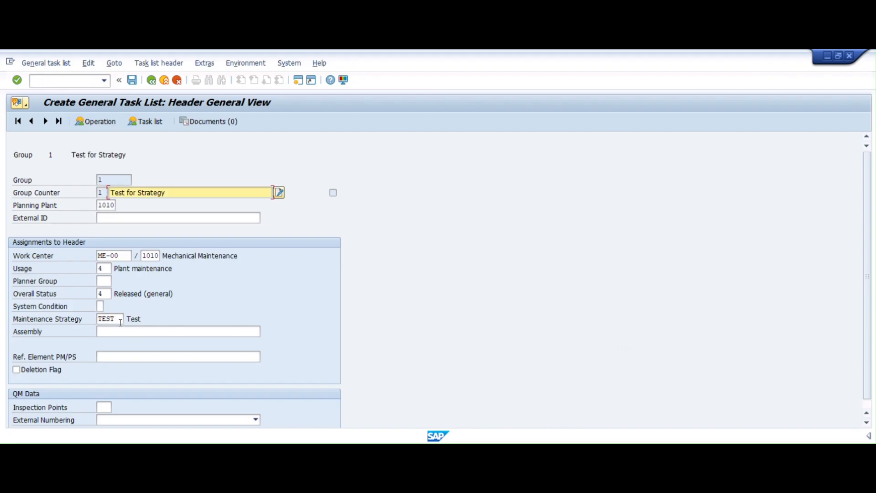
Describe operations 0010 to 0030 of the task list as Greasing, Oil Check and Cleaning, and Bolt Tightness
left_click(96, 121)
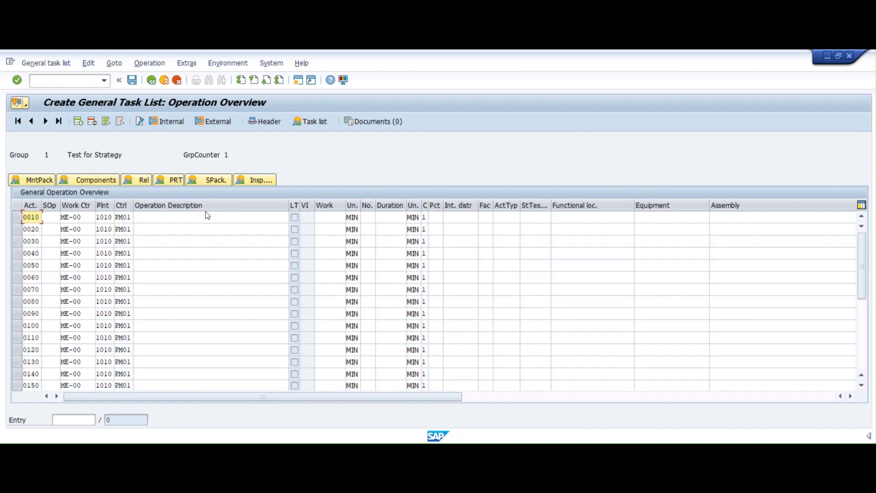
left_click(191, 217)
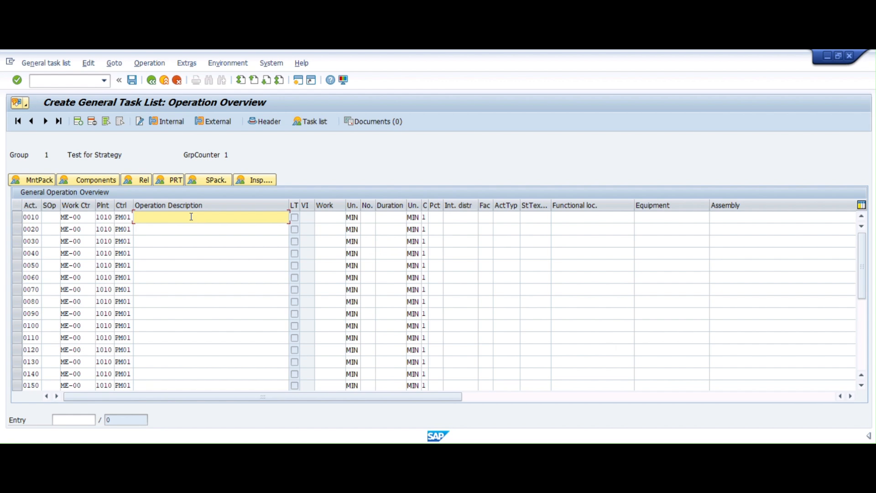
type("Greasing")
left_click(196, 230)
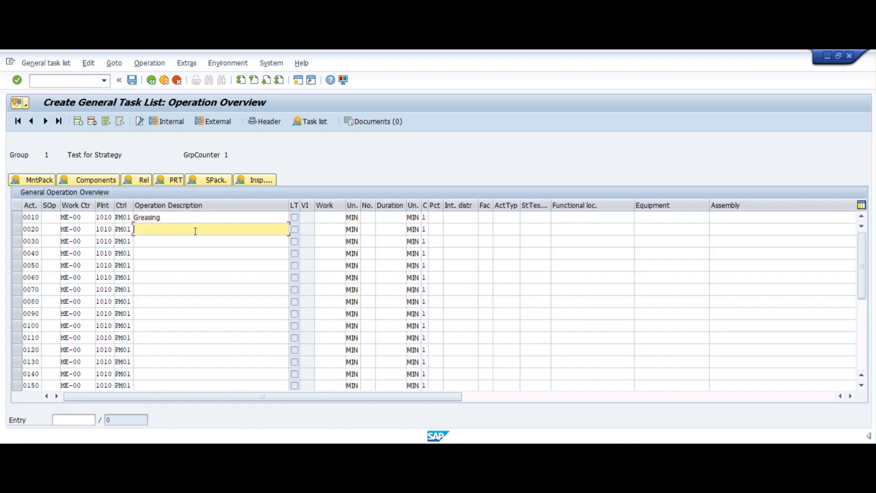
type("Oil Check and Cleaning")
left_click(187, 242)
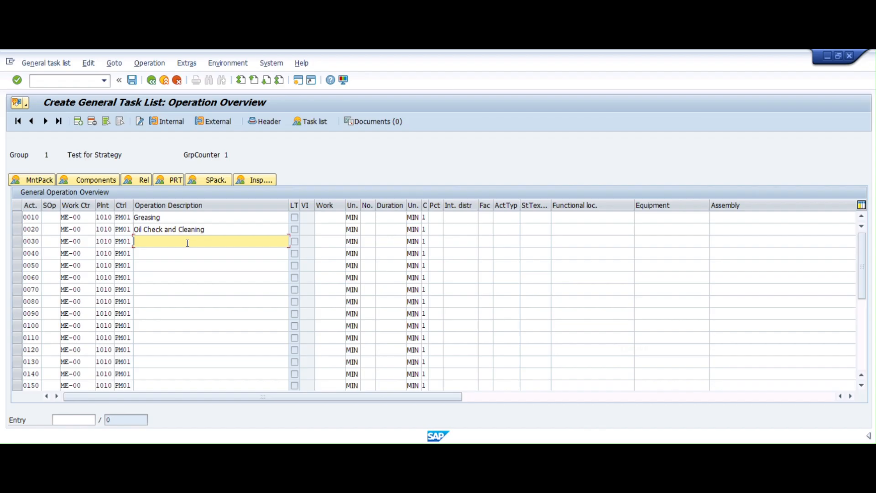
type("Bolt Tightness")
left_click(216, 255)
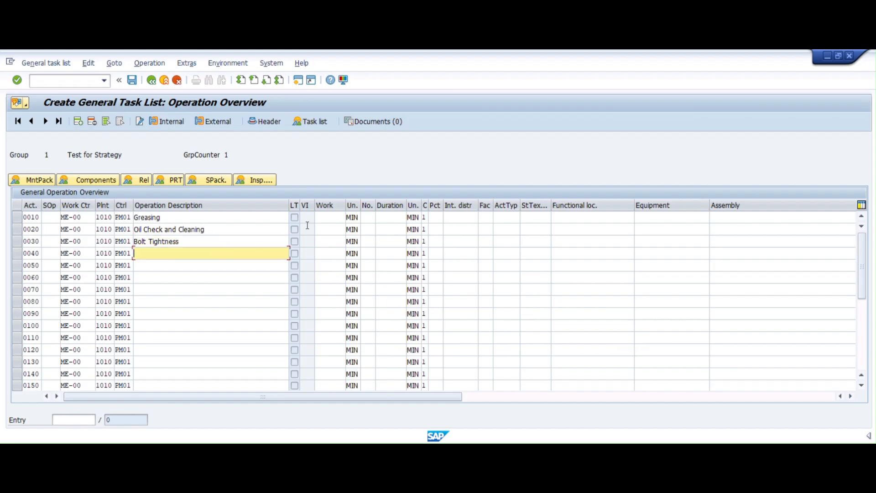
Set the calculation key of operation 0010 to 2, Calculate work
left_click(336, 216)
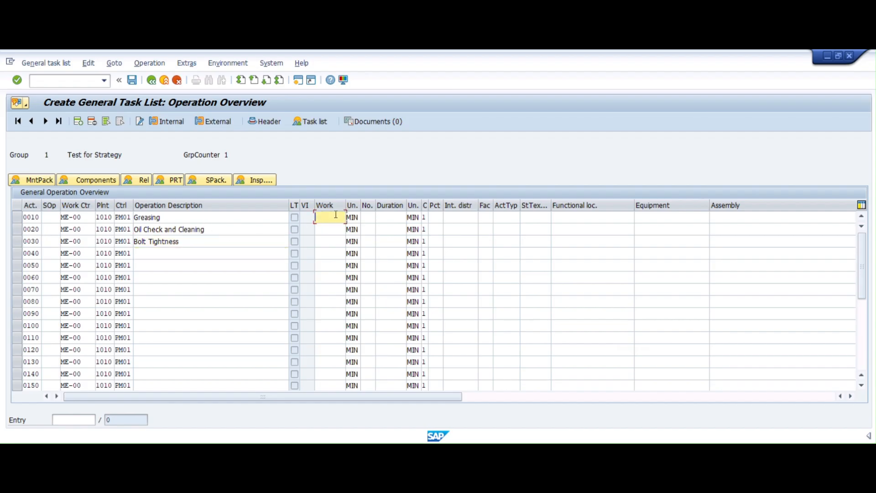
left_click(425, 217)
left_click(433, 217)
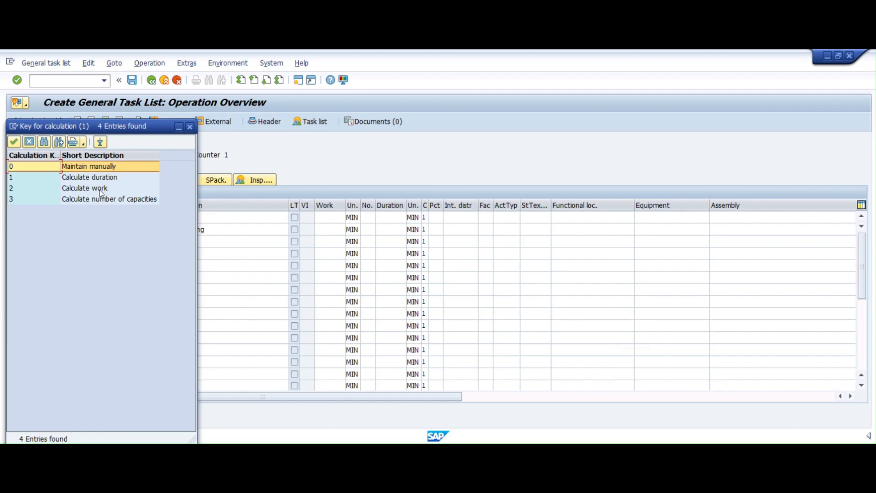
double_click(99, 190)
Enter number 1 and duration 1 for the Greasing operation
left_click(372, 217)
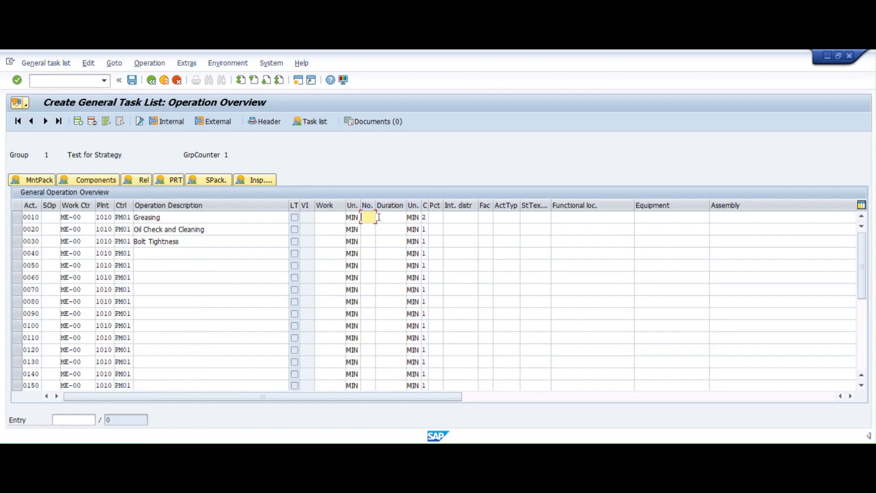
type("1")
left_click(393, 217)
type("2")
key("BackSpace")
type("1")
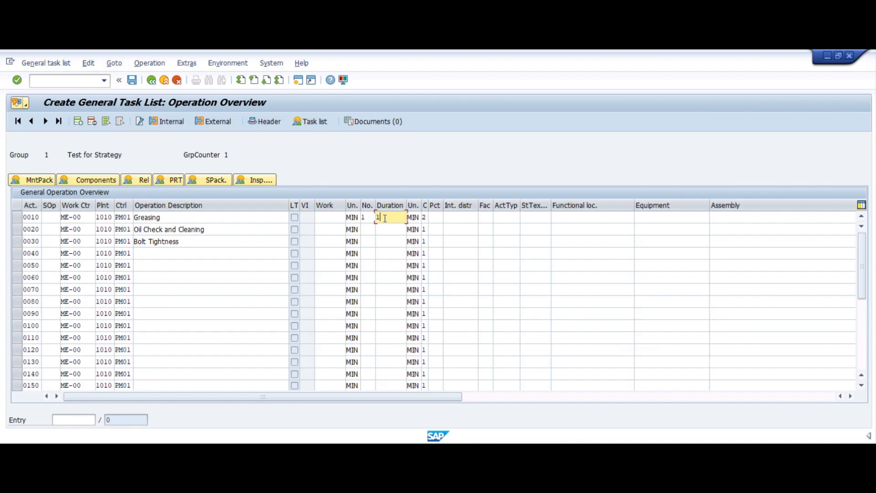
Enter number 1 and duration 2 for Oil Check and Cleaning, and number 1 for Bolt Tightness
left_click(364, 229)
type("1")
left_click(382, 230)
type("2")
left_click(370, 243)
type("1")
left_click(385, 241)
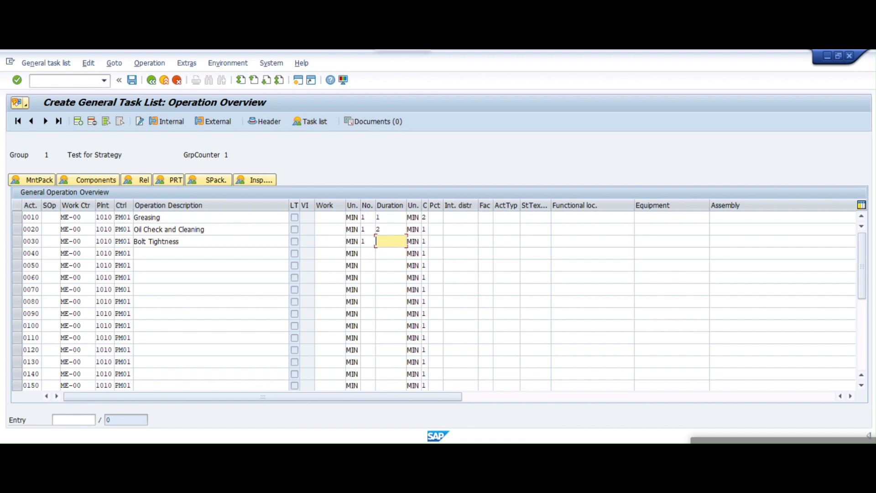
key("Return")
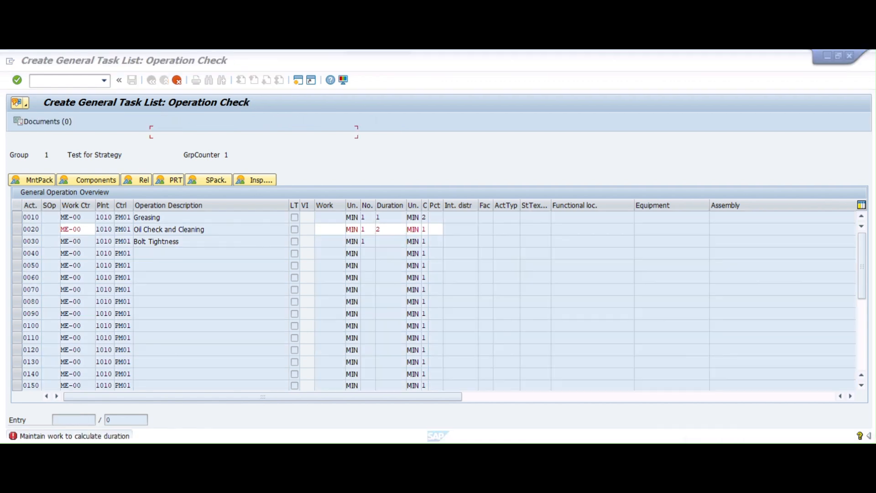
Set the work of the Oil Check and Cleaning operation to 2 minutes
left_click(389, 227)
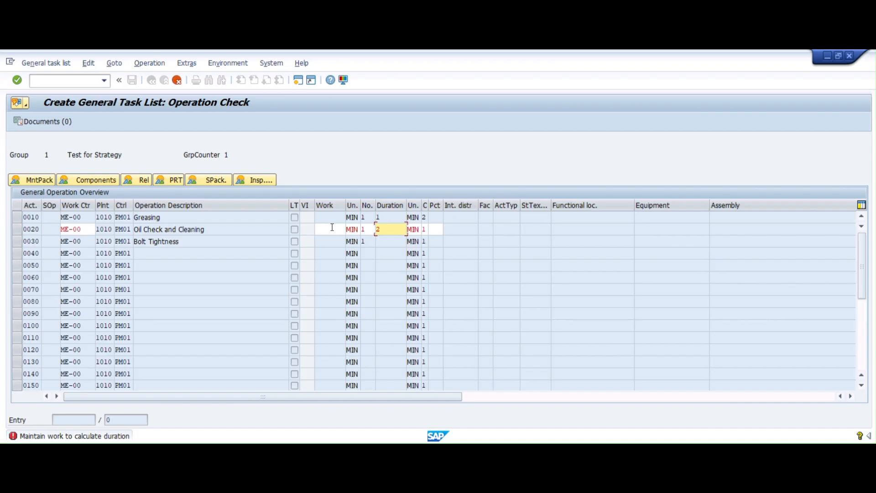
left_click(331, 227)
type("2")
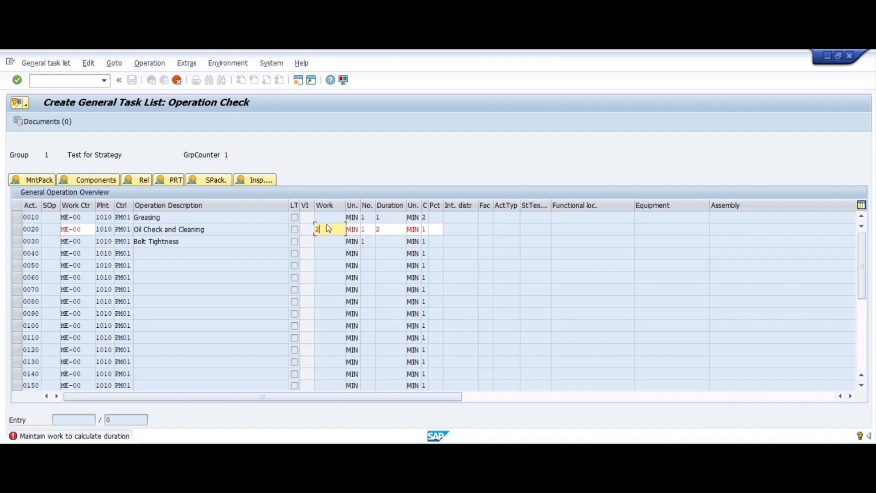
key("Return")
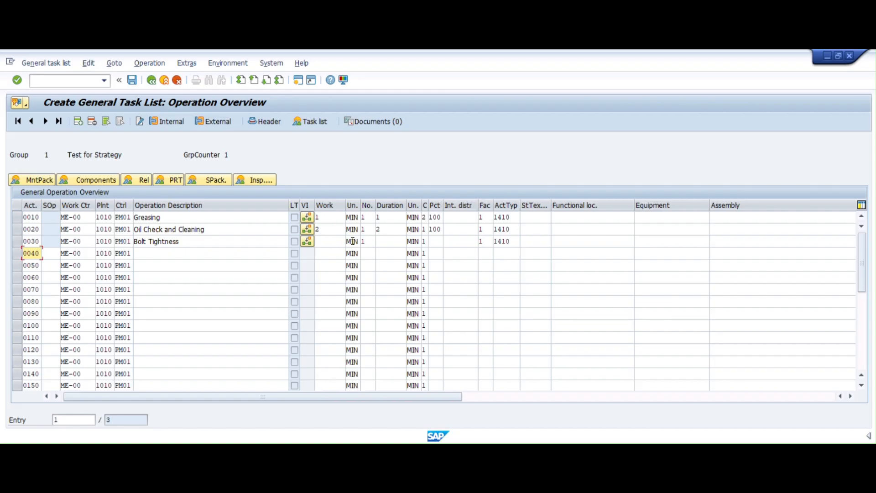
Set both the duration and the work of the Bolt Tightness operation to 3 minutes
left_click(395, 241)
type("3")
left_click(339, 241)
type("3")
key("Return")
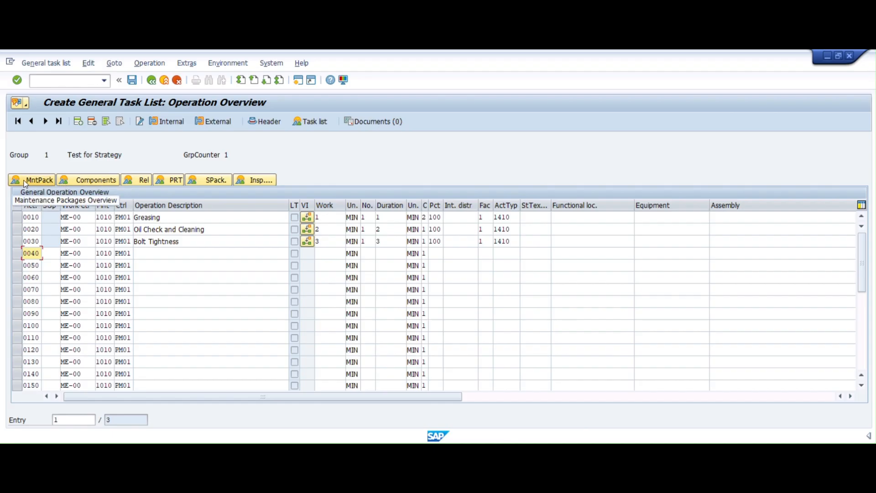
Start transaction IA09 in a new session and list the task lists of type general task list
left_click(300, 81)
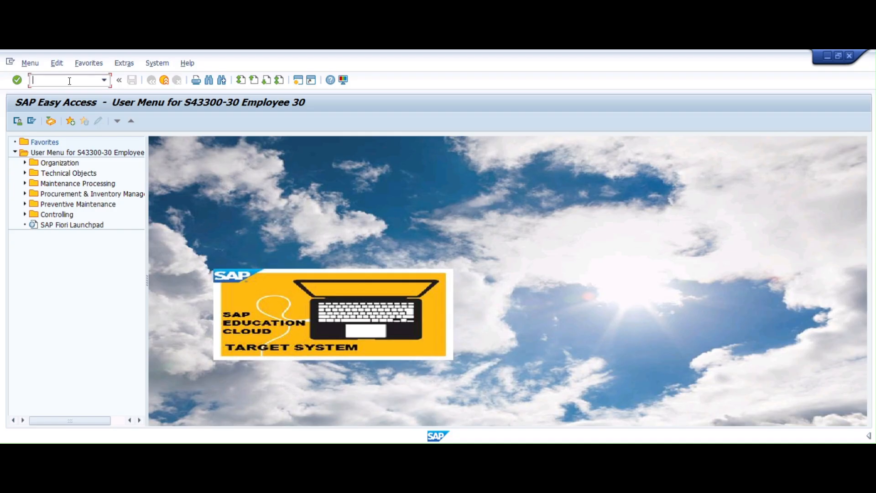
type("ia09")
key("Return")
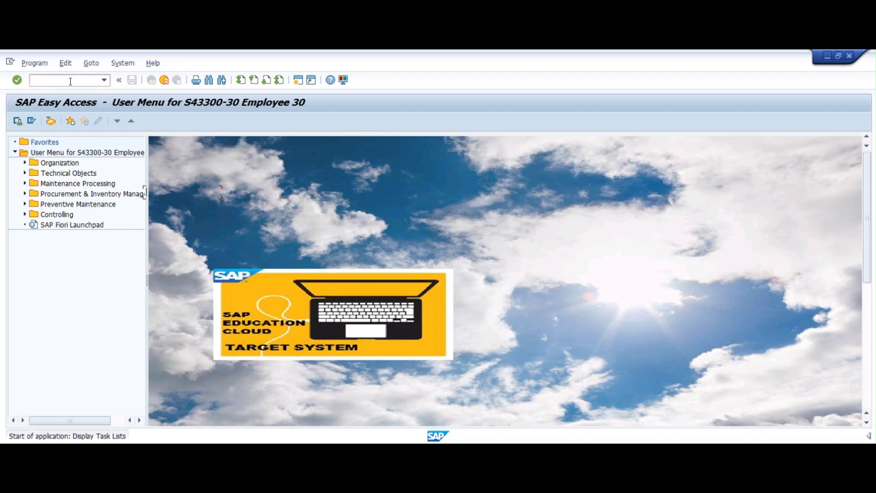
left_click(245, 155)
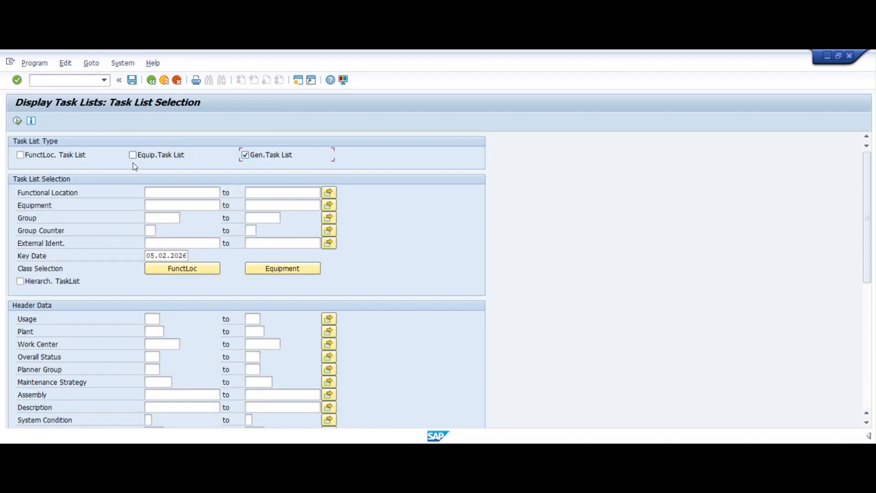
left_click(17, 121)
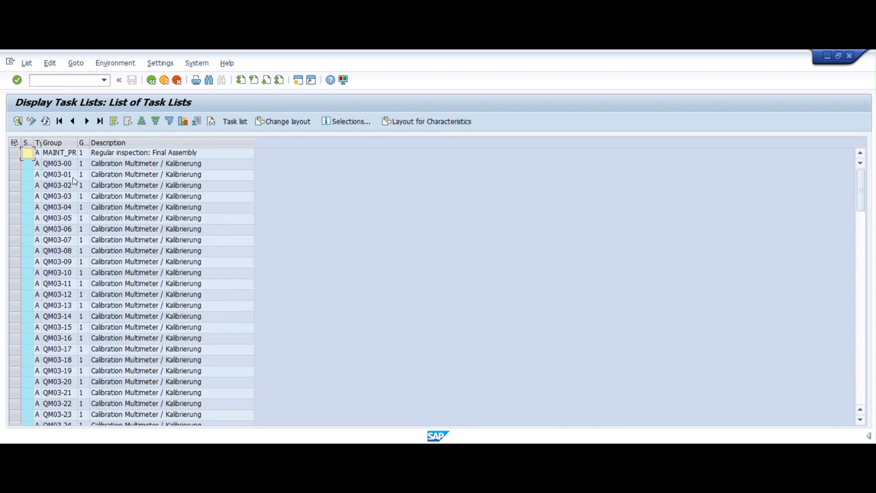
Display general task list MAINT_PR and check the maintenance strategy in its header
double_click(55, 154)
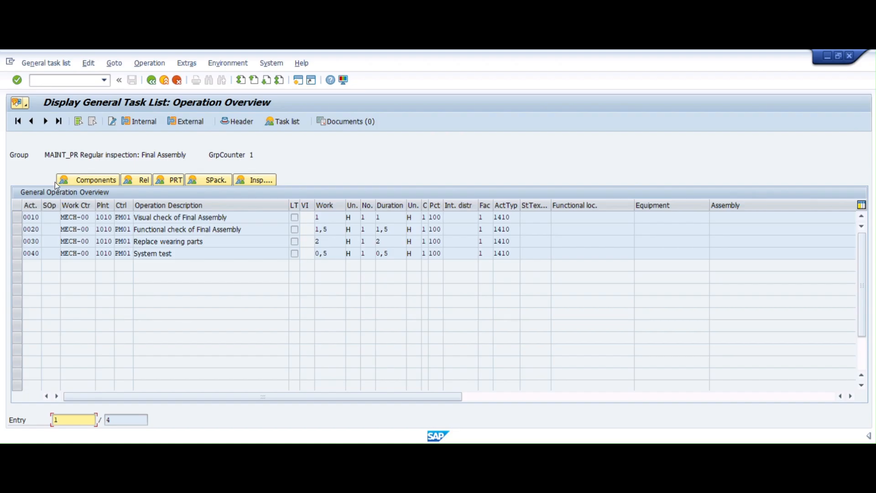
left_click(233, 121)
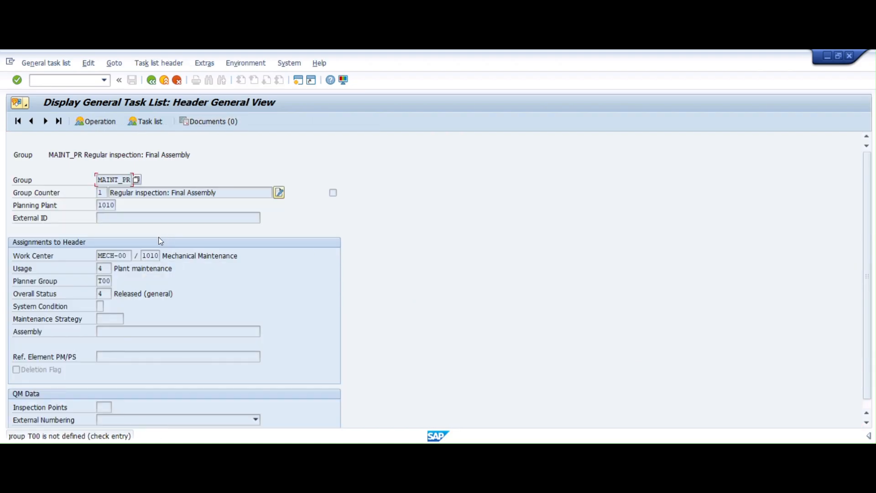
left_click(108, 318)
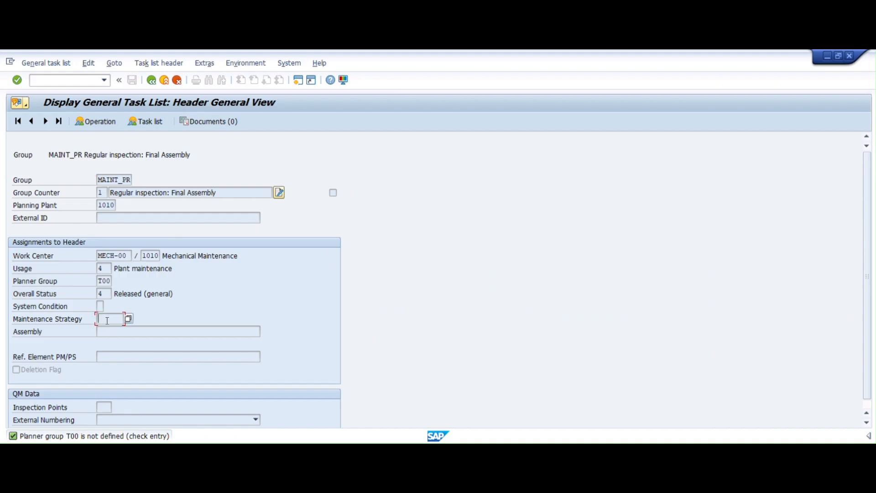
left_click(98, 122)
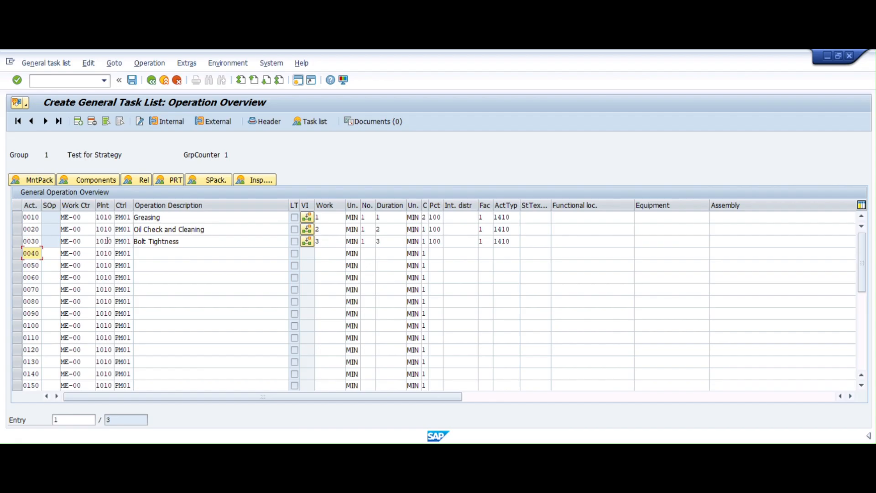
Assign the 7D package to Greasing, the 15-day package to Oil Check and Cleaning, and the 30-day package to Bolt Tightness in the new task list
left_click(34, 180)
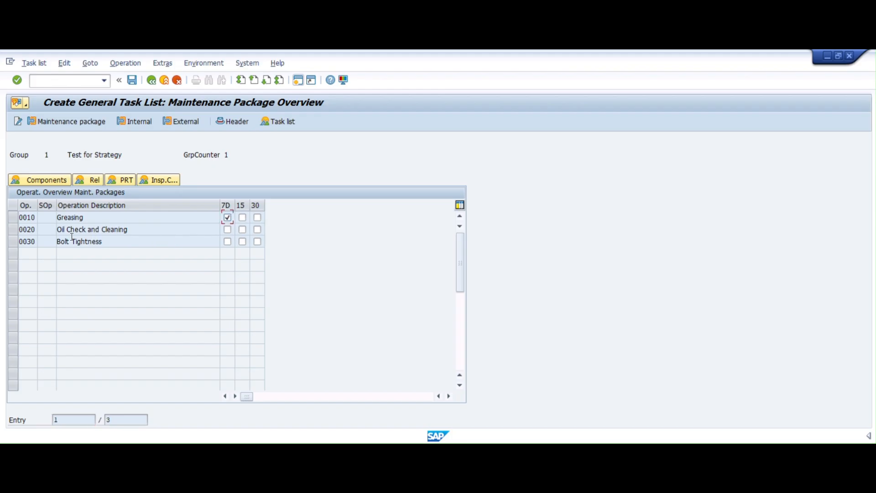
left_click(243, 230)
left_click_drag(101, 242, 59, 247)
left_click(113, 245)
left_click(258, 242)
Review which maintenance package is assigned to each of the three operations
left_click_drag(87, 218, 55, 219)
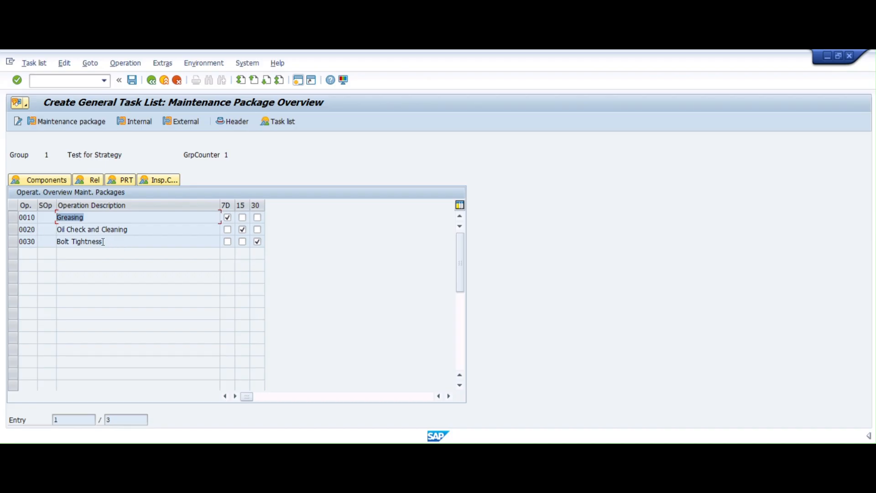
left_click(164, 229)
left_click_drag(126, 229, 57, 232)
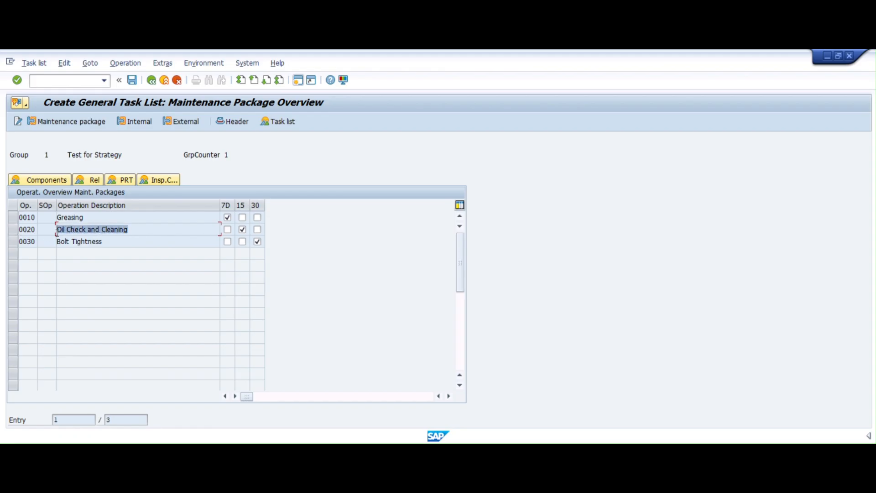
left_click(109, 242)
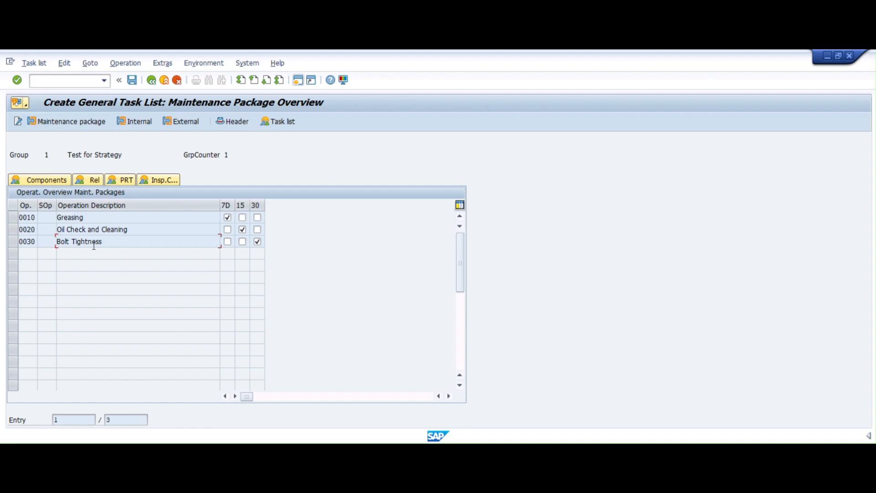
left_click_drag(109, 246, 46, 247)
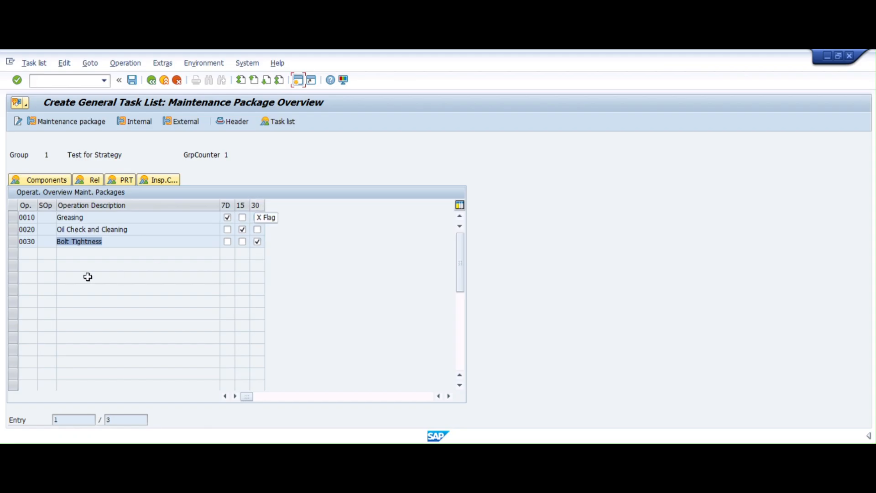
left_click(106, 244)
left_click_drag(106, 244, 56, 245)
left_click(108, 245)
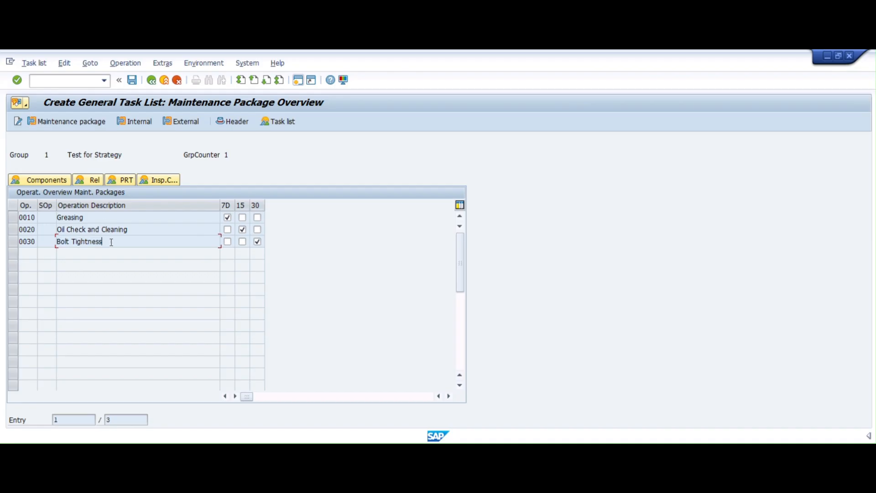
left_click_drag(131, 231, 56, 229)
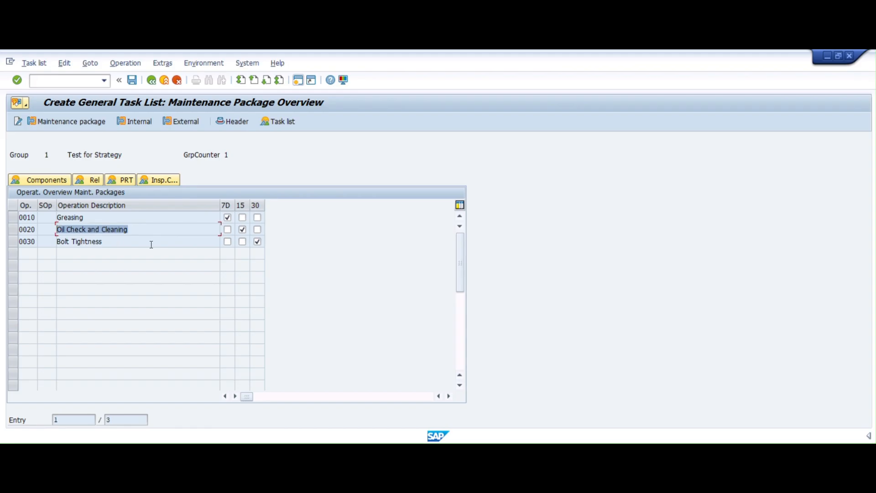
left_click(128, 243)
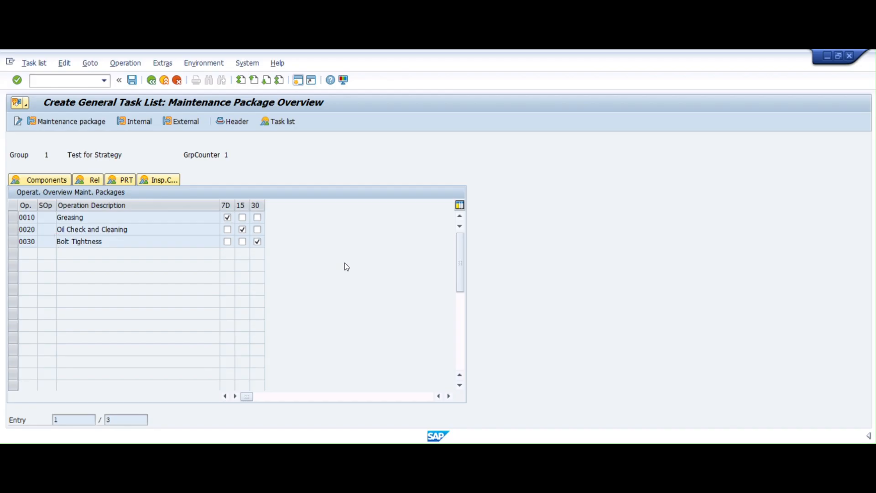
Save the new general task list and leave the creation transaction
scroll(346, 267, "down", 1)
scroll(245, 311, "up", 1)
left_click(136, 84)
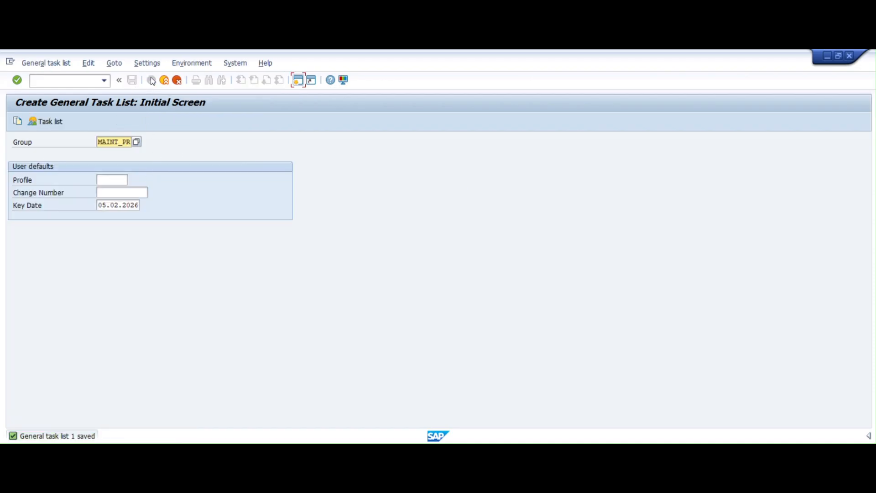
left_click(164, 80)
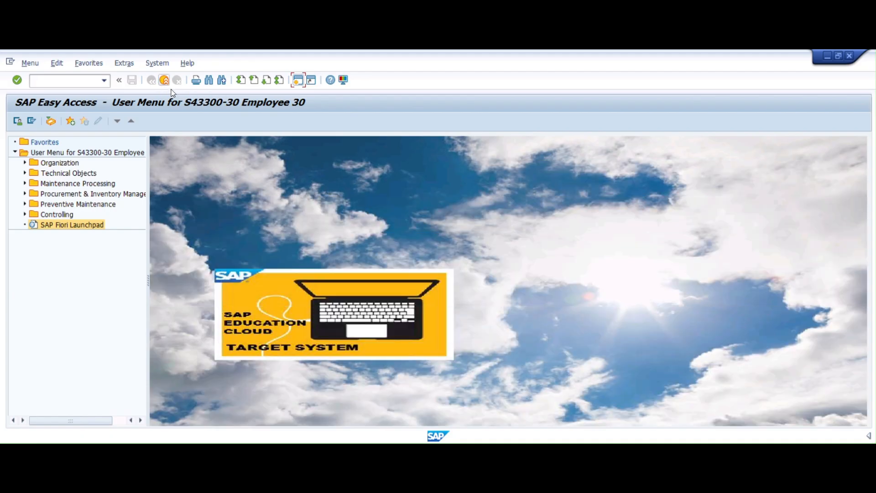
Start transaction IA06 for changing a general task list
left_click(82, 82)
type("ia06")
key("Return")
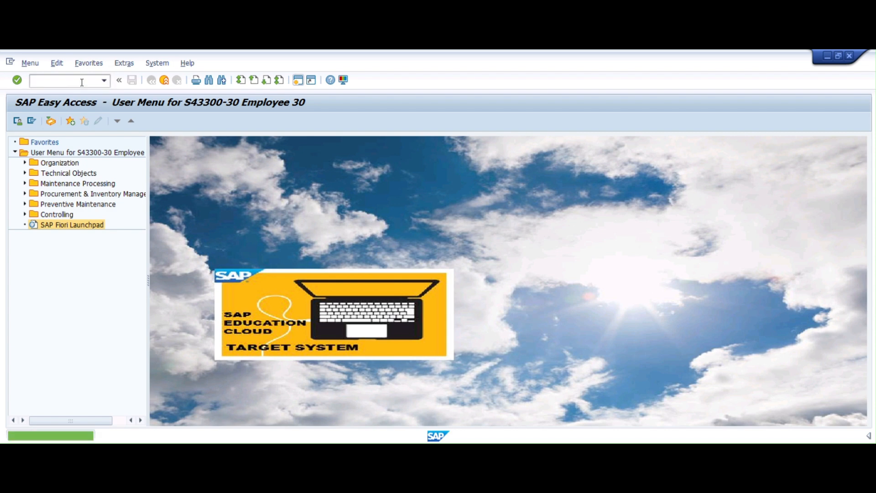
left_click(82, 82)
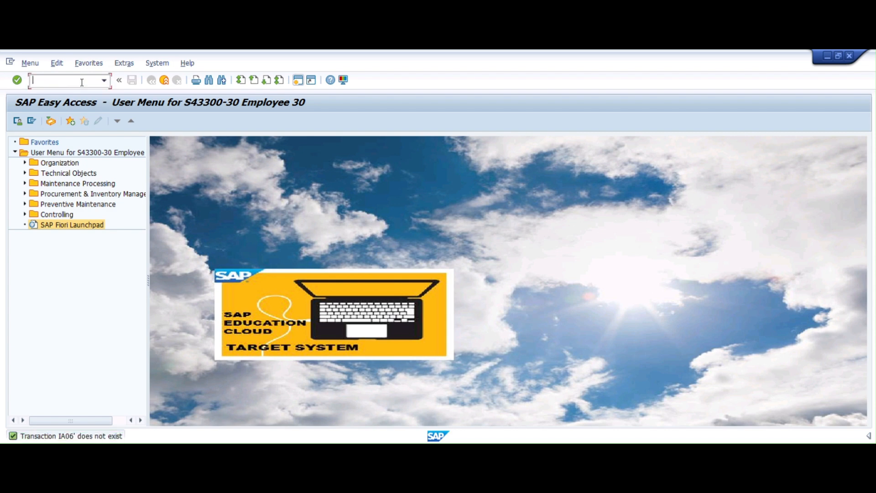
type("ia06")
key("Return")
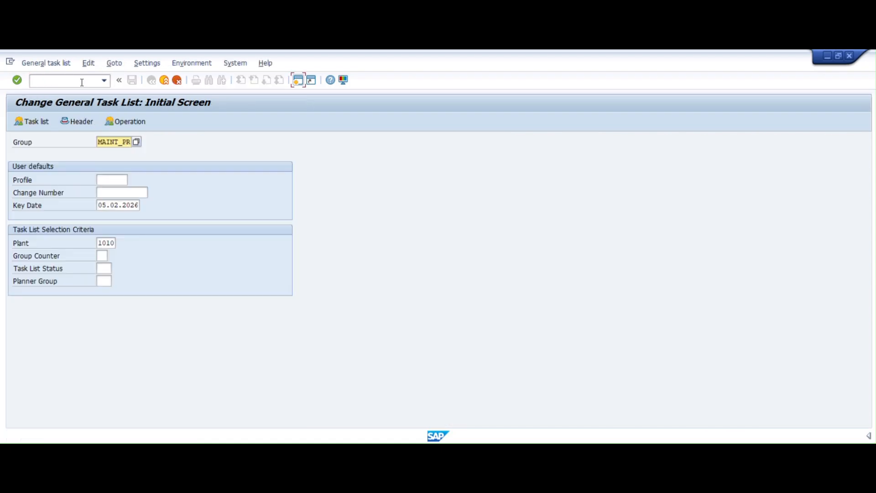
left_click(131, 142)
left_click_drag(131, 142, 186, 144)
key("BackSpace")
left_click(136, 142)
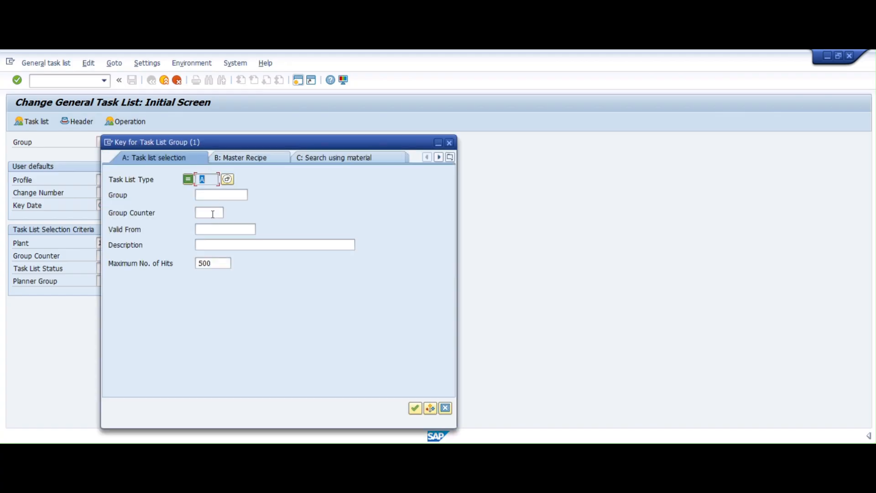
left_click(449, 143)
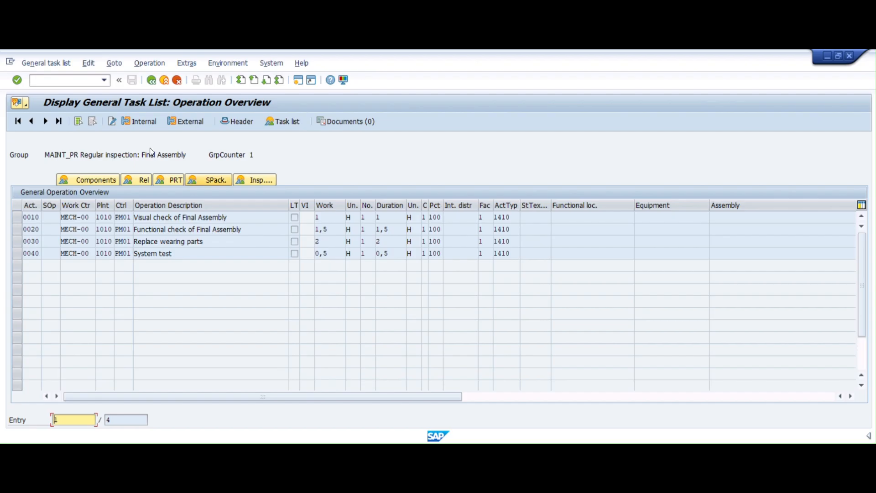
Return to the list of task lists in the IA09 session and refresh it
left_click(150, 82)
left_click(150, 82)
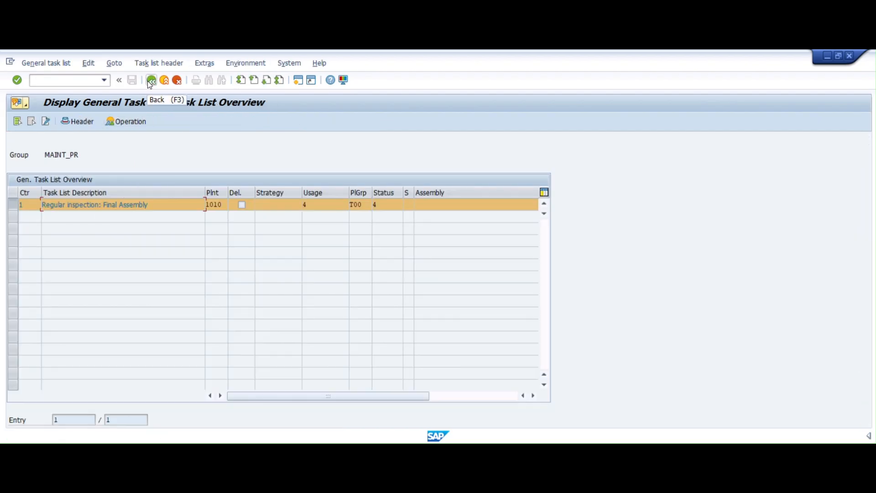
left_click(151, 81)
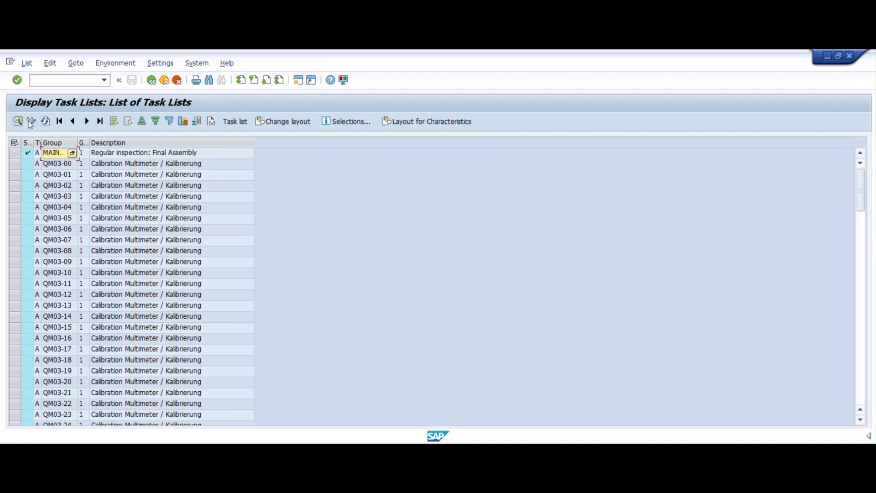
left_click(45, 121)
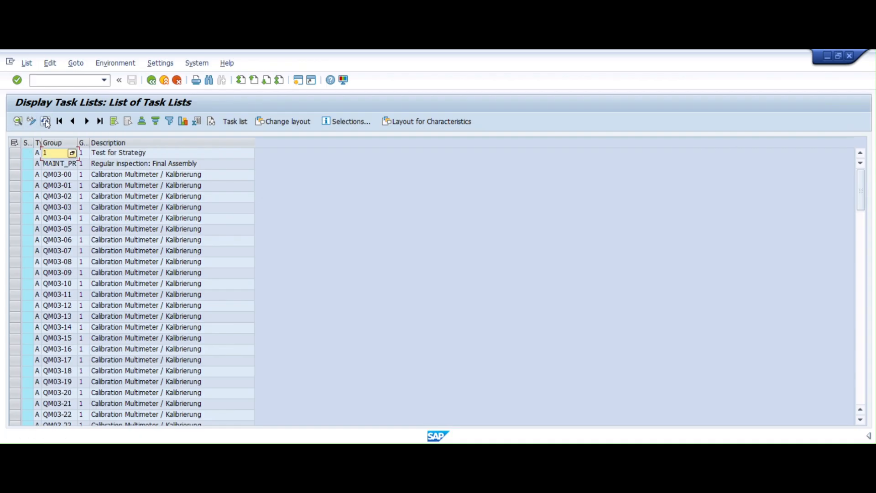
Display the Test for Strategy task list and review its operations, maintenance packages and header
left_click(51, 155)
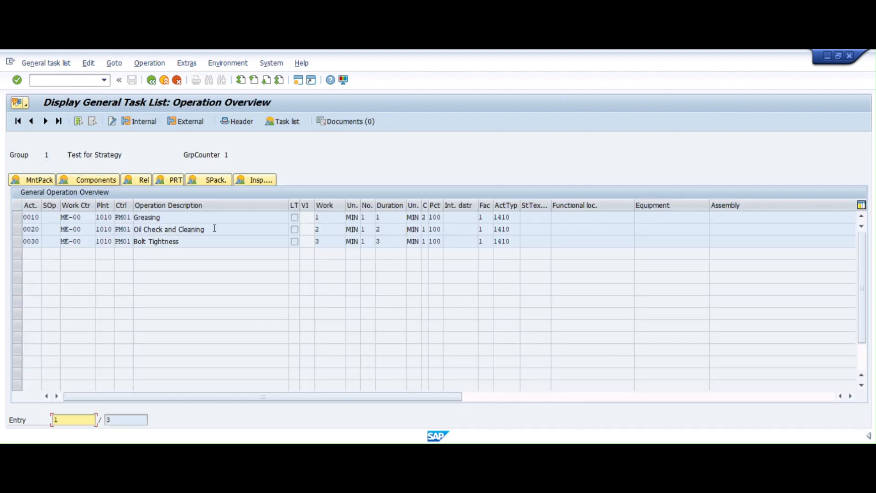
left_click_drag(214, 228, 114, 230)
left_click(15, 179)
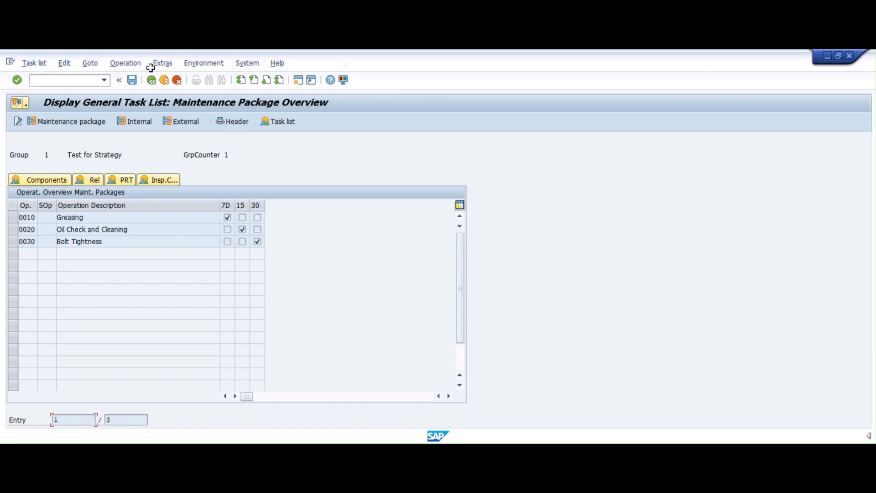
left_click(152, 84)
left_click(152, 84)
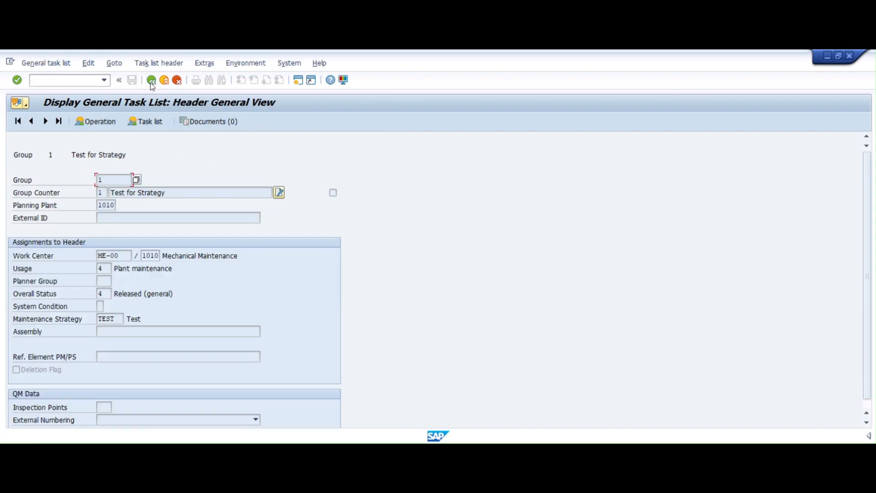
Leave the task list display and start transaction IP42 for creating a strategy plan
left_click(152, 84)
left_click(152, 84)
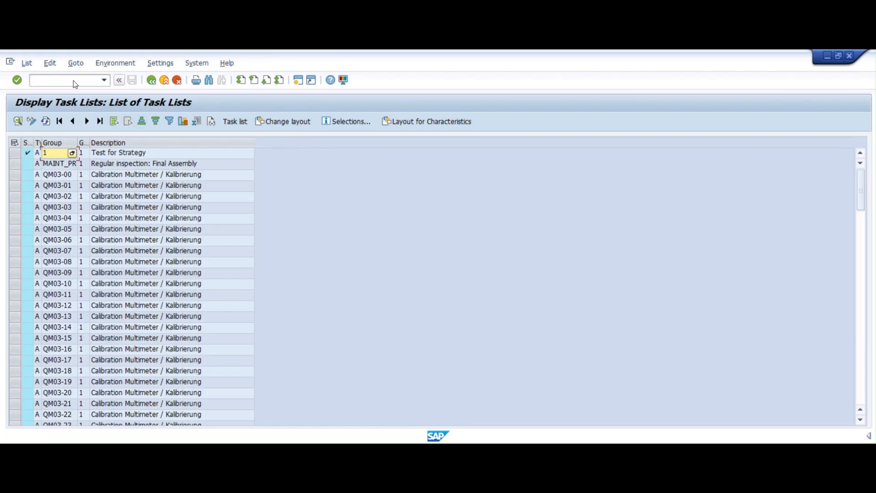
left_click(165, 82)
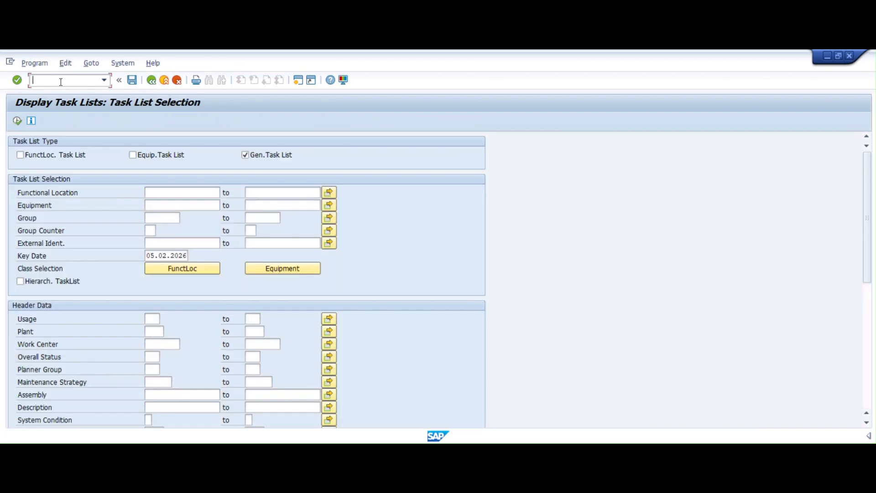
type("/nip42")
key("Return")
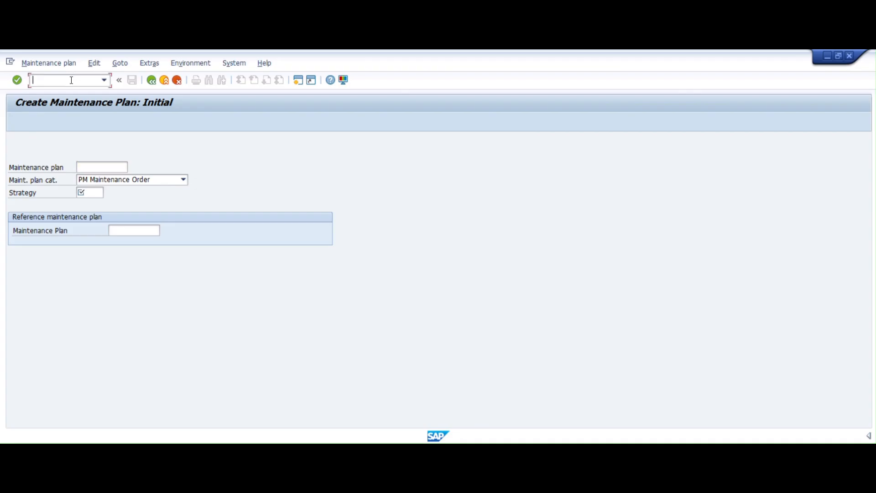
Start transaction IP01 to view its initial screen for comparison, and go back to transaction IP42
type("/nip01")
key("Return")
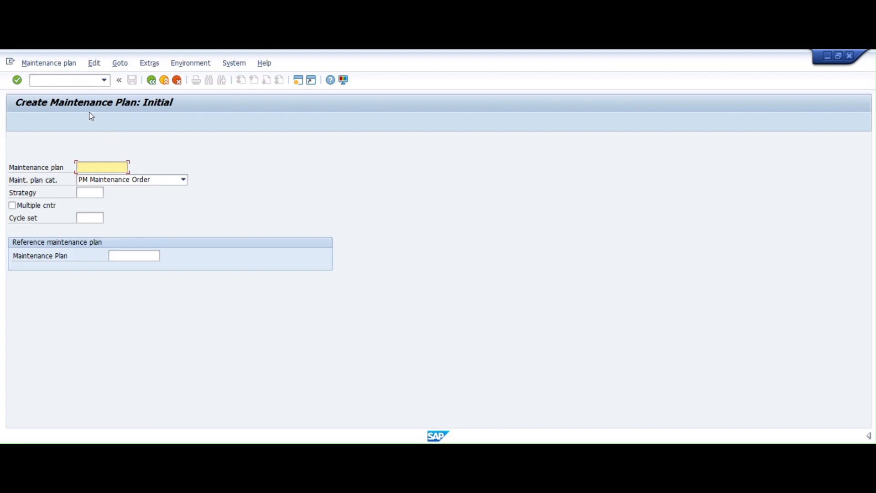
left_click(66, 82)
type("/nIP42")
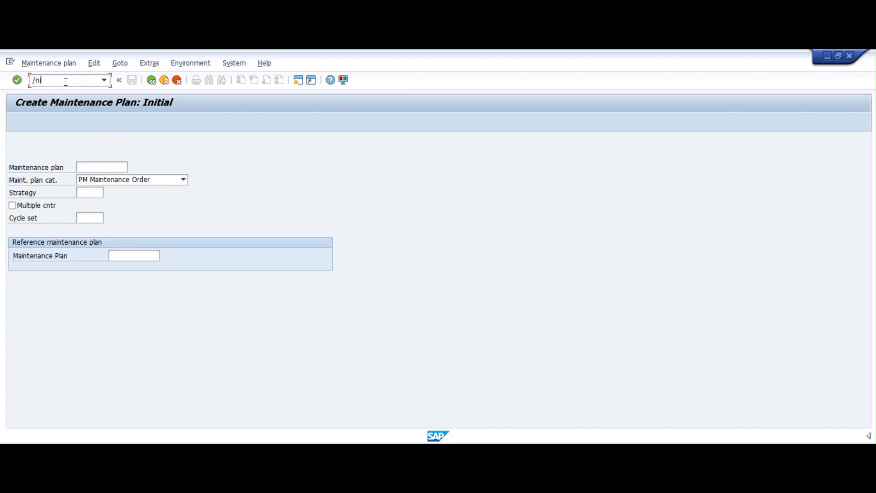
key("Return")
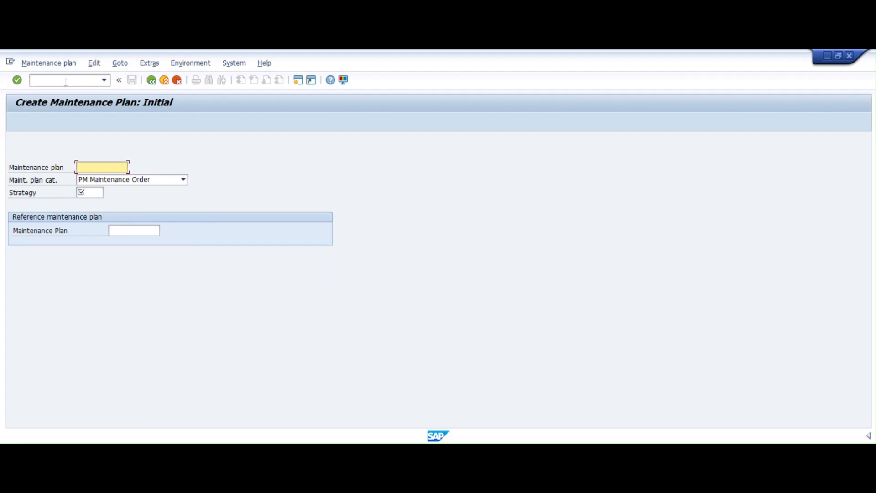
Create a strategy plan with category PM Maintenance Order and strategy TEST
left_click(121, 180)
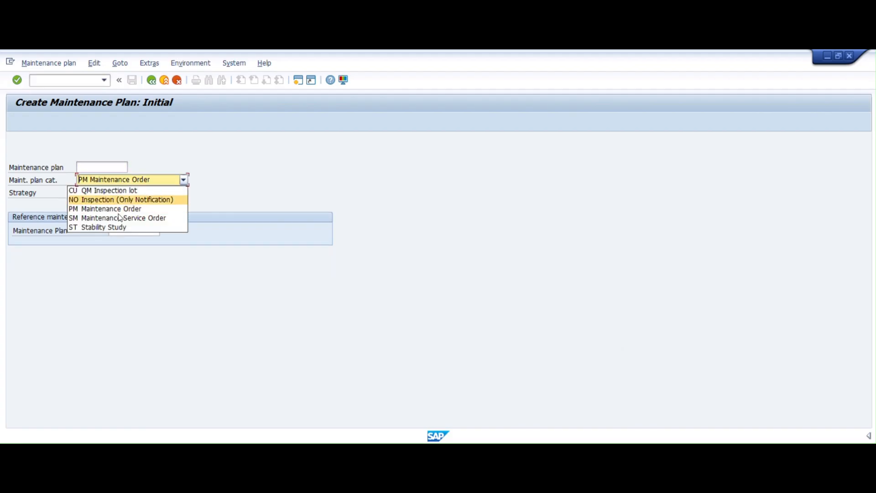
left_click(118, 209)
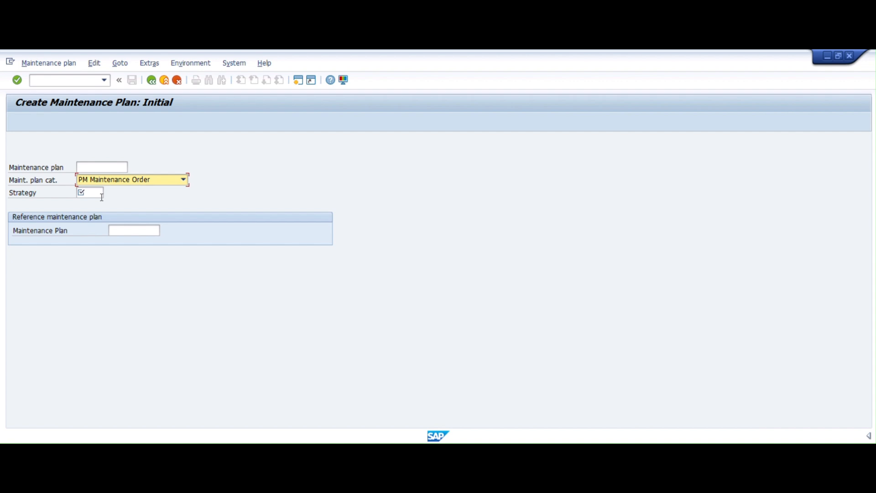
left_click(90, 195)
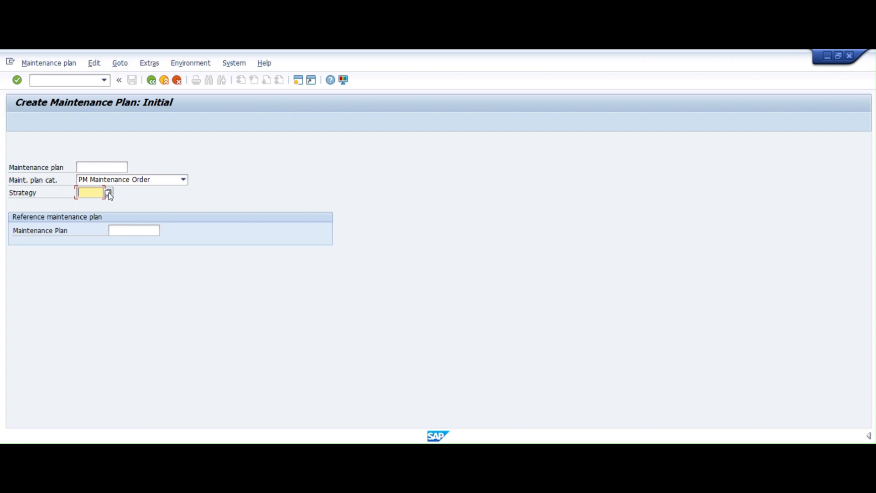
type("test")
key("Return")
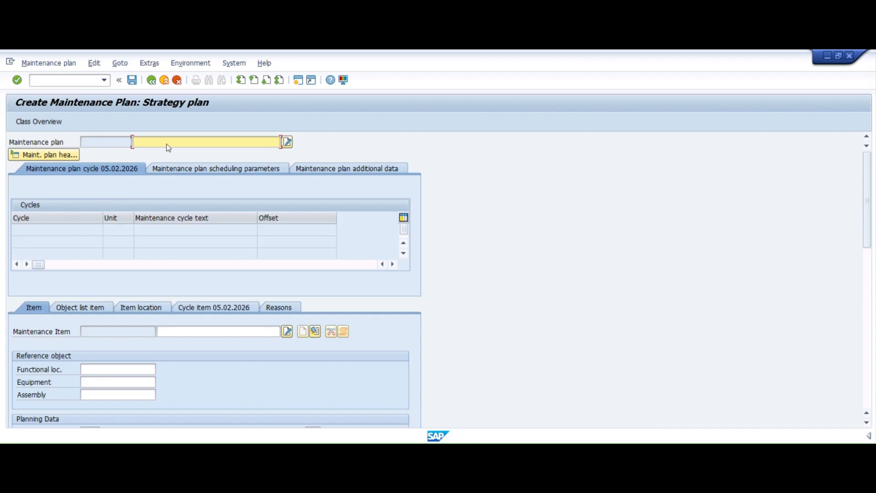
Enter "test for startegy plan" as the maintenance plan description
type("test for str")
key("BackSpace")
type("artegy plam")
key("BackSpace")
type("m")
key("BackSpace")
type("n")
Search equipment by cost center for maintenance plant 1010 and assign drive motor conveyor belt 10000000 as the item's reference object
scroll(167, 144, "down", 1)
left_click(126, 358)
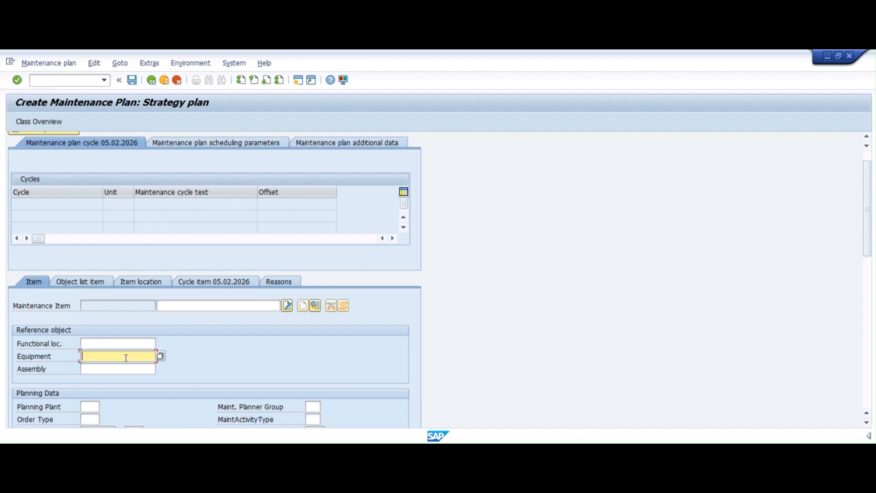
left_click(162, 357)
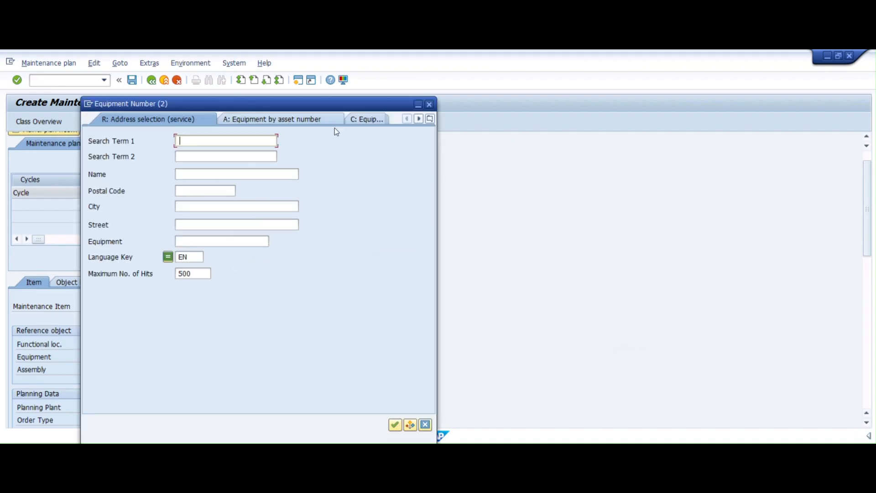
left_click(298, 120)
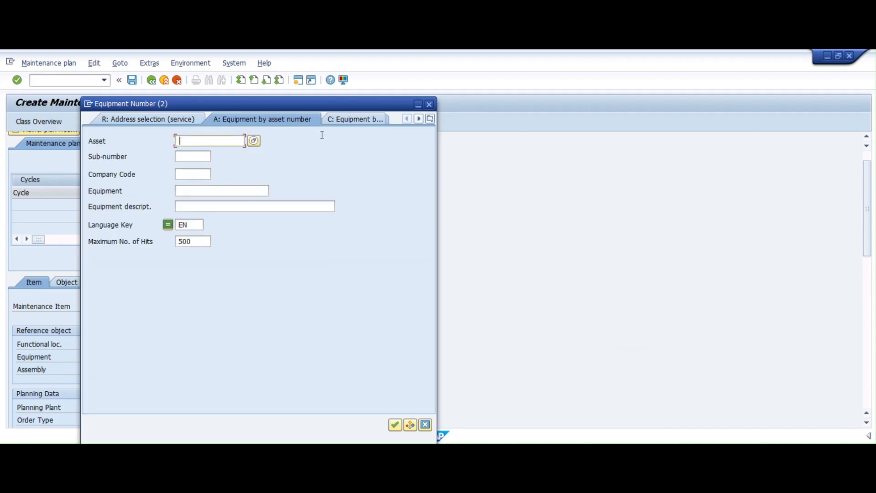
left_click(355, 120)
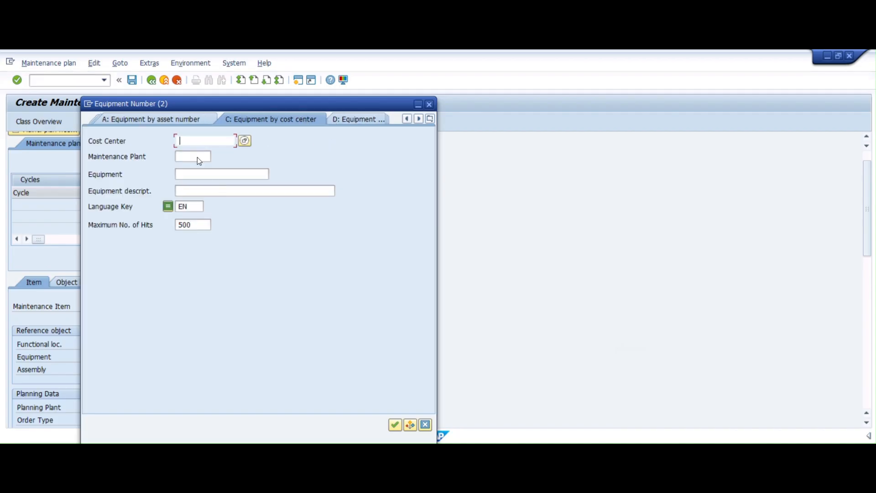
left_click(197, 158)
type("1010")
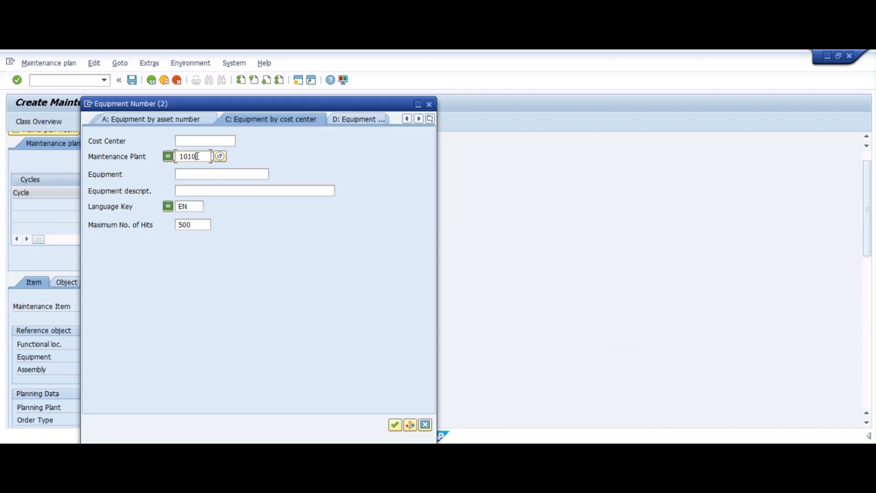
key("Return")
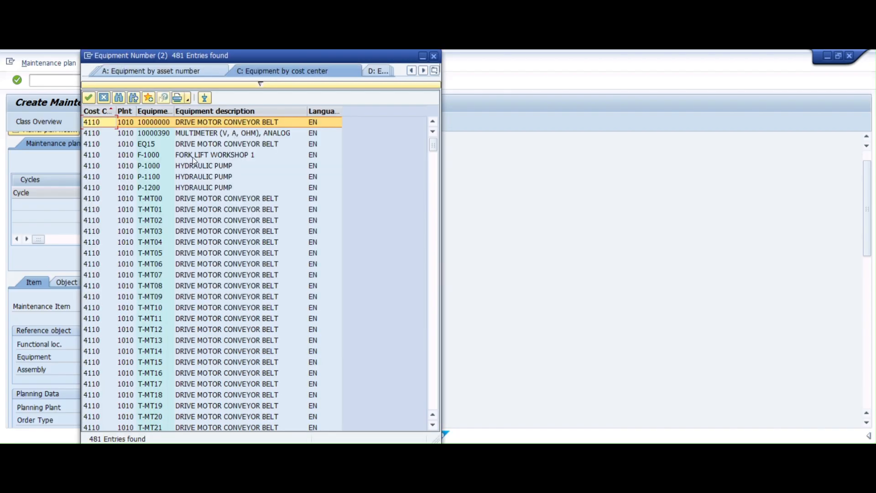
left_click(160, 122)
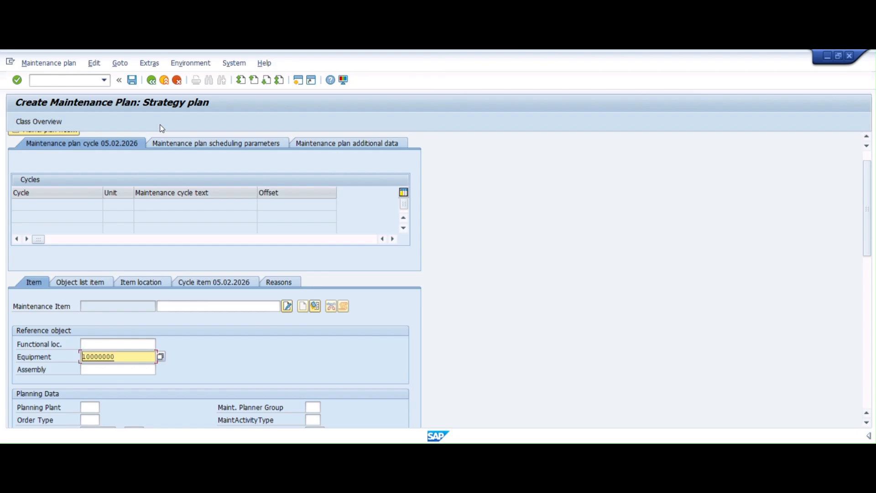
key("Return")
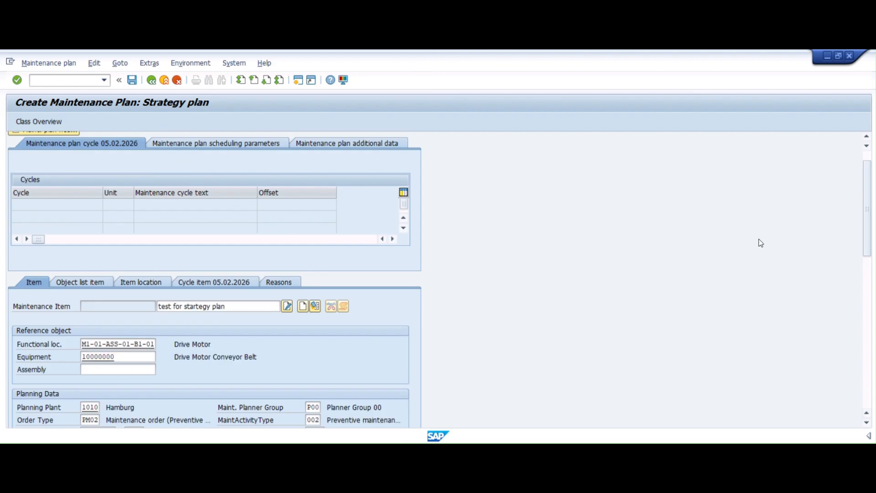
Assign the general task list of type A, group 1, group counter 1 to the maintenance item
scroll(761, 243, "down", 5)
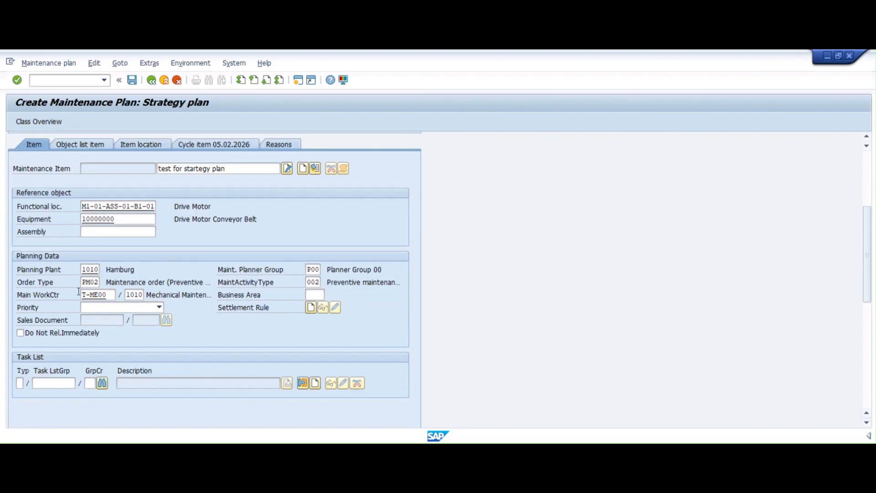
scroll(119, 301, "up", 6)
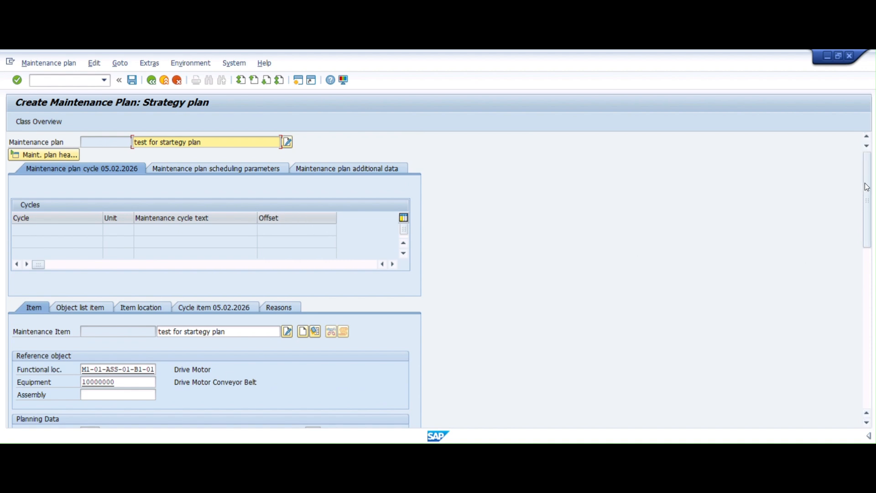
scroll(100, 341, "down", 5)
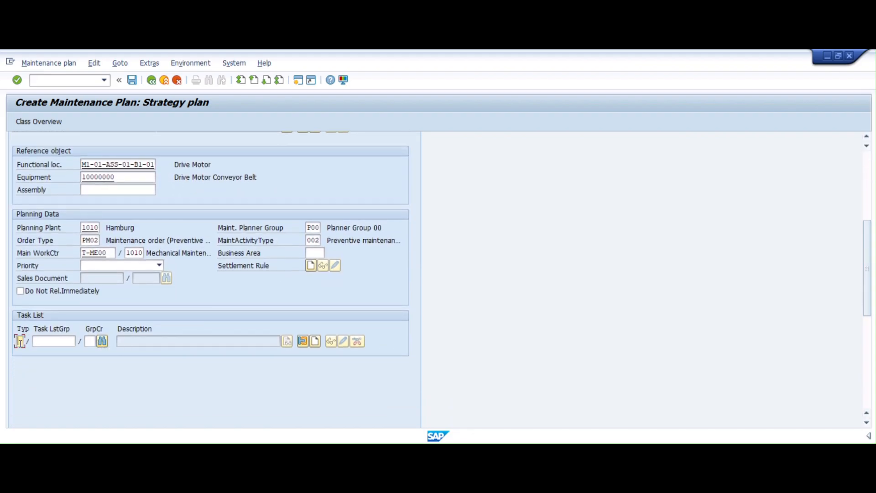
type("A")
left_click(47, 343)
type("1")
key("Tab")
type("1")
key("Return")
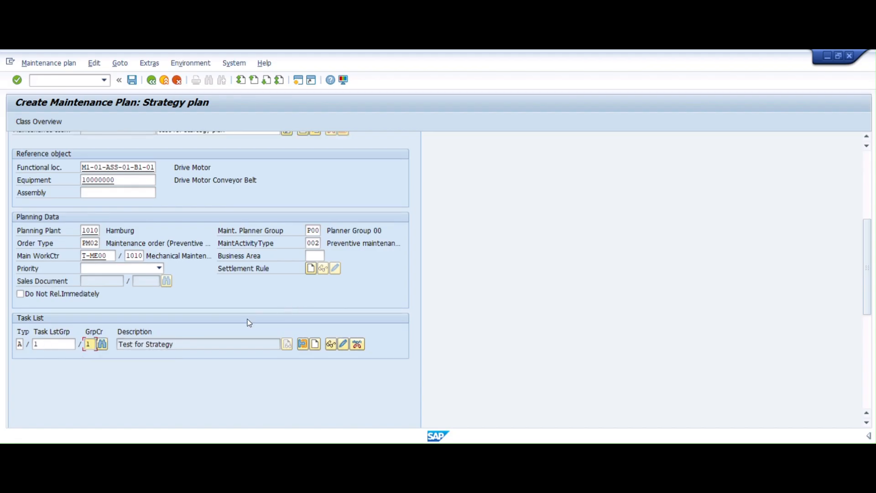
Review the plan's cycles and its additional data, including the assigned strategy
scroll(151, 342, "up", 5)
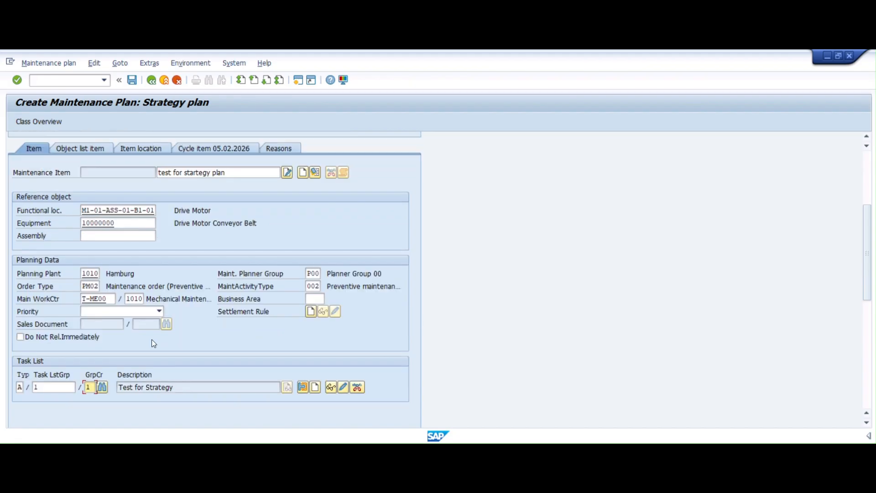
scroll(151, 338, "up", 5)
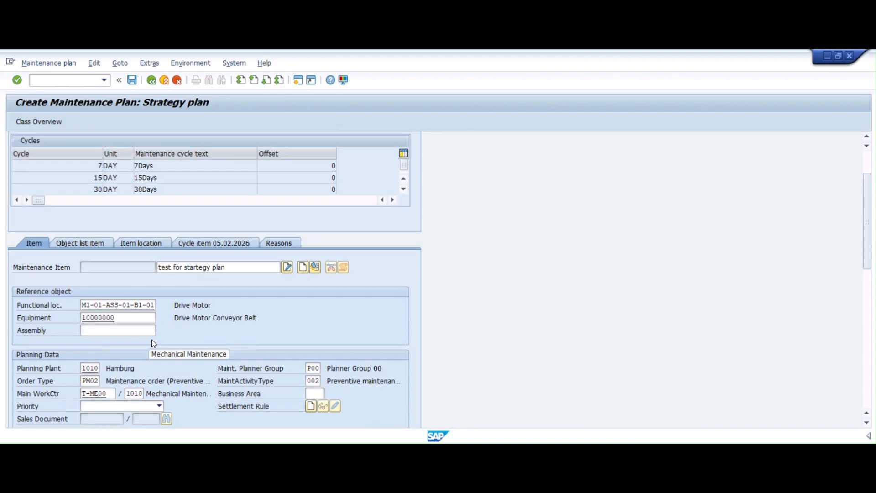
scroll(152, 339, "up", 2)
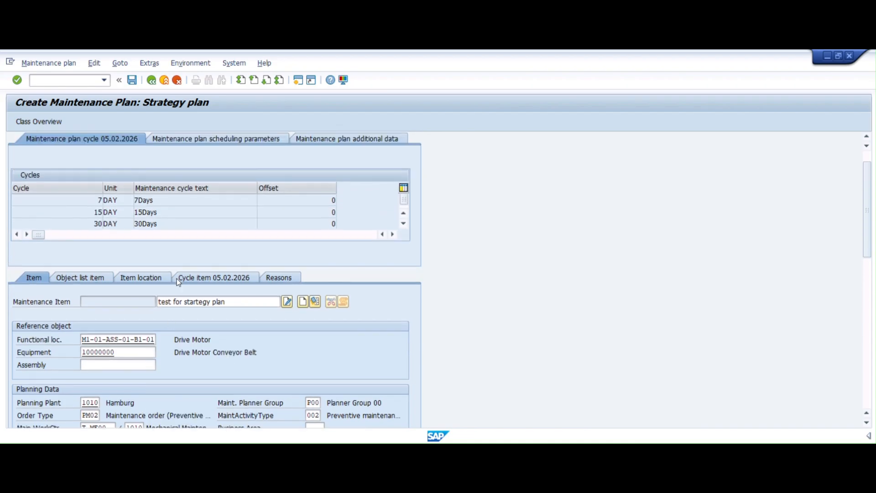
scroll(180, 277, "up", 2)
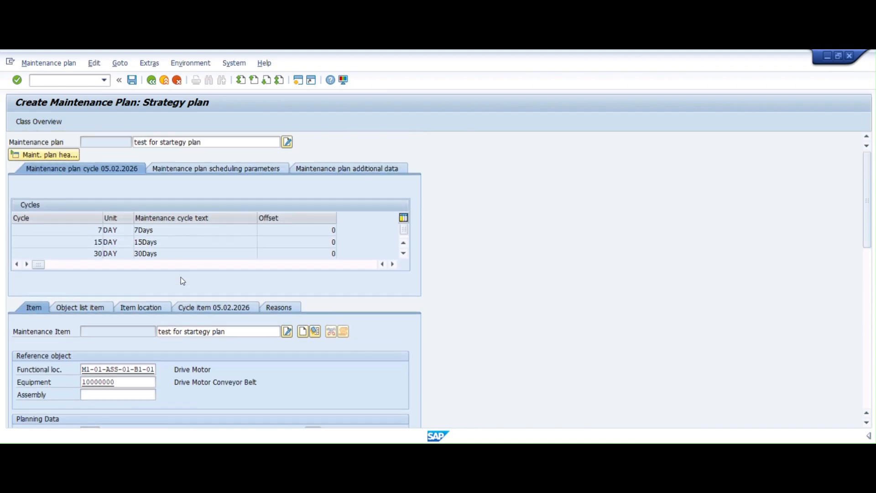
left_click(324, 171)
scroll(233, 230, "down", 5)
scroll(230, 267, "up", 5)
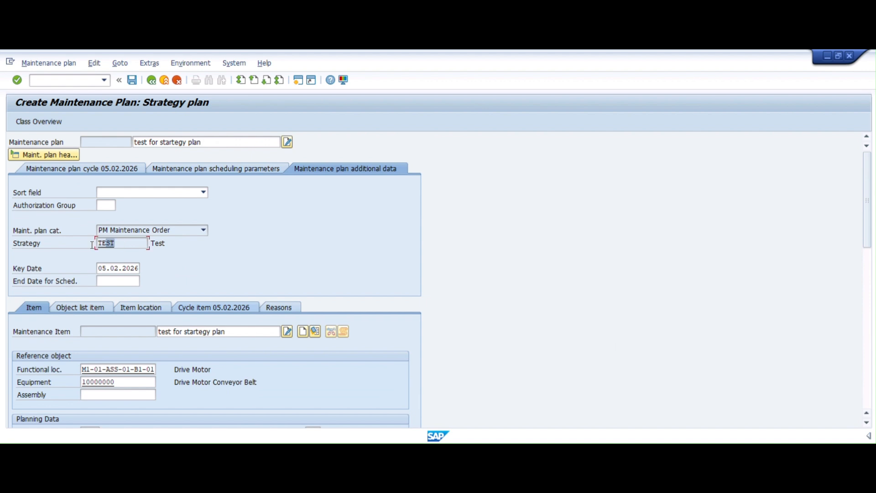
left_click(119, 171)
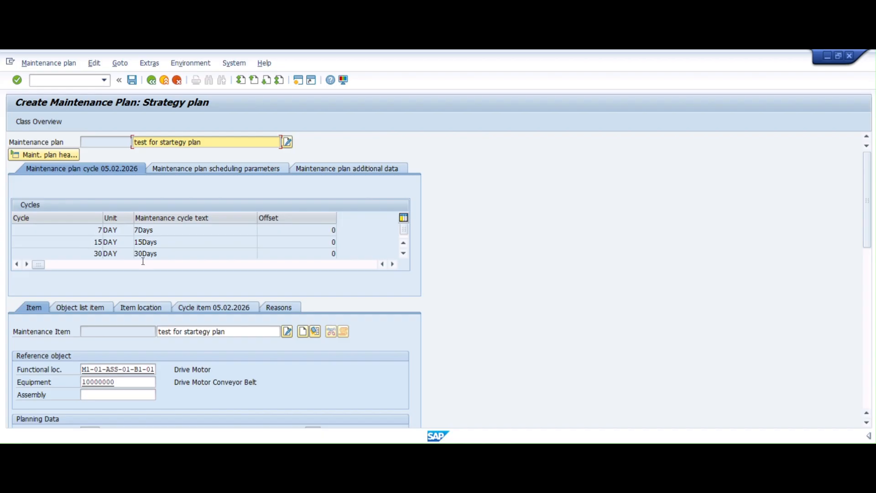
In the scheduling parameters, set the scheduling period to 365 days and the start of cycle to 05.02.2026
left_click(191, 170)
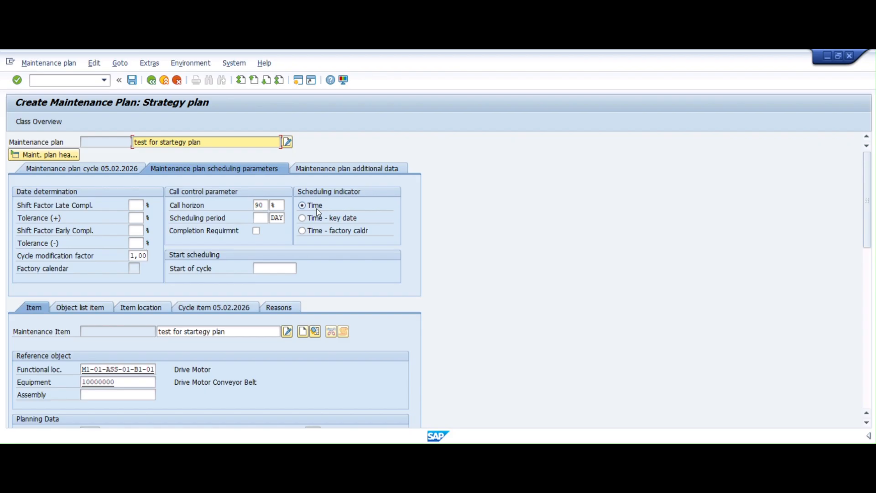
left_click(274, 205)
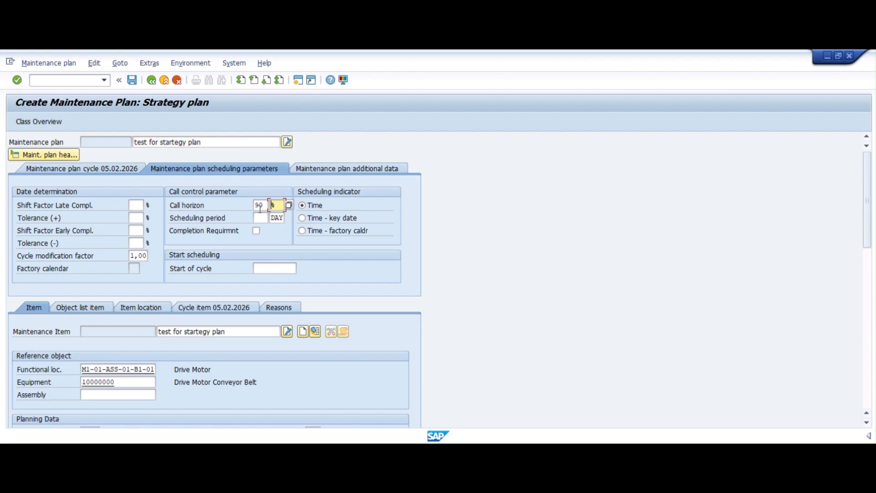
left_click(259, 205)
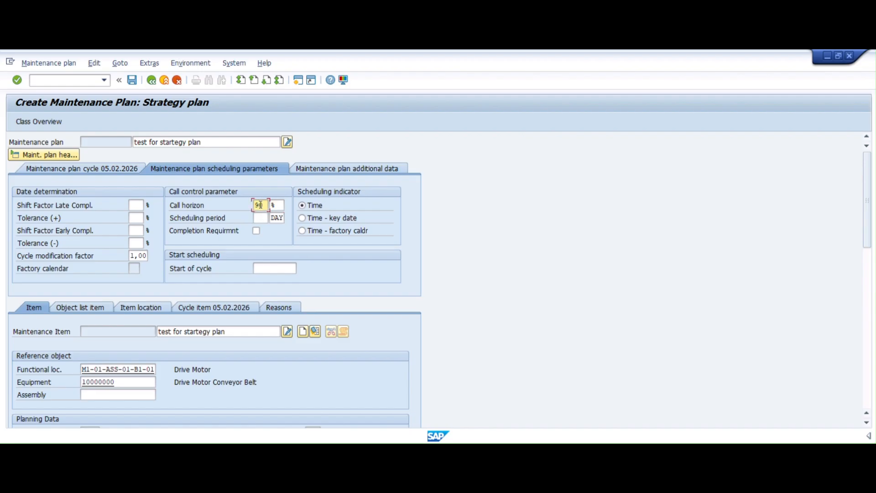
left_click(261, 217)
type("365")
key("Tab")
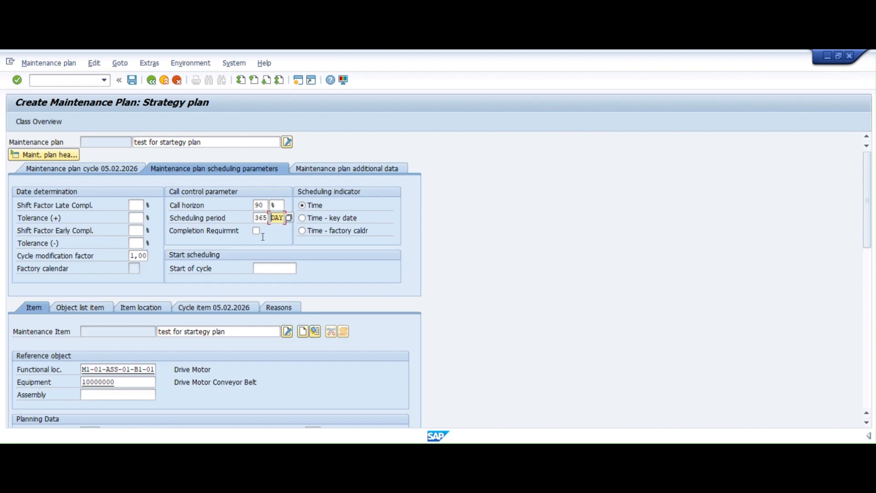
left_click(273, 269)
left_click(301, 268)
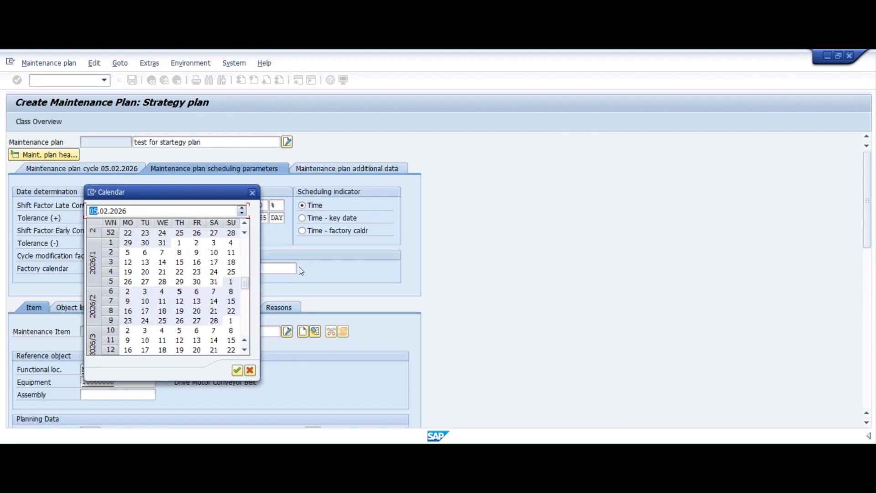
double_click(190, 292)
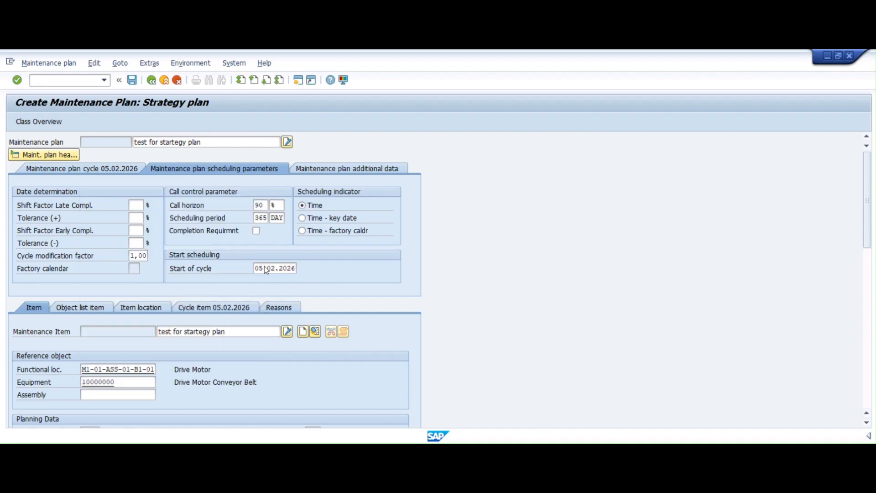
Recheck the strategy plan's additional data and cycles, and save the maintenance plan
left_click(318, 169)
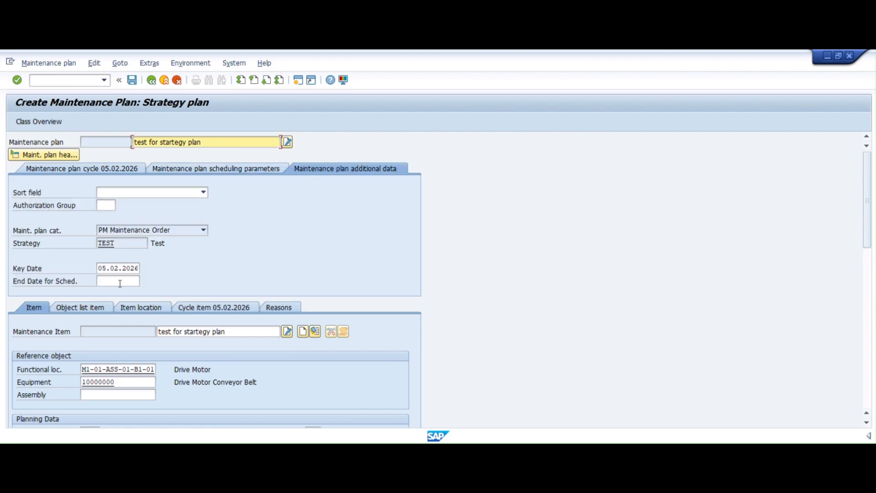
left_click(123, 171)
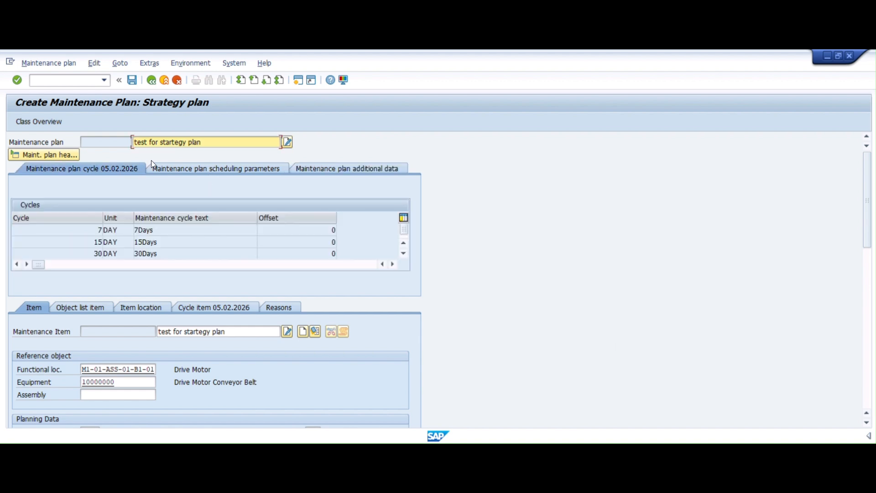
left_click(132, 81)
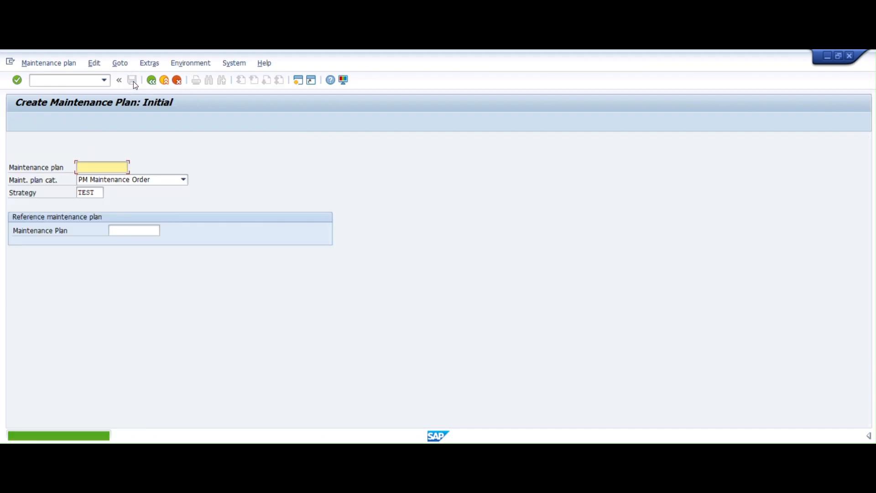
Open maintenance plan 121 in transaction IP10 and start its scheduling with start of cycle 05.02.2026
left_click(62, 81)
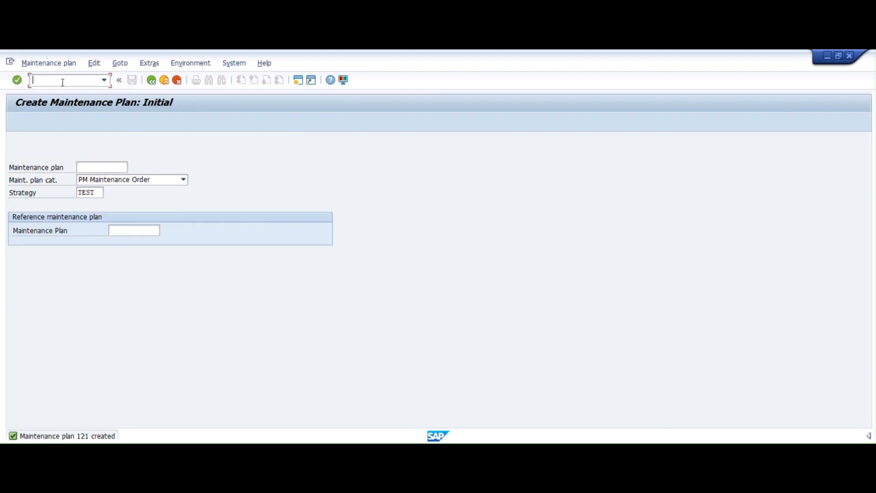
type("/nip10")
key("Return")
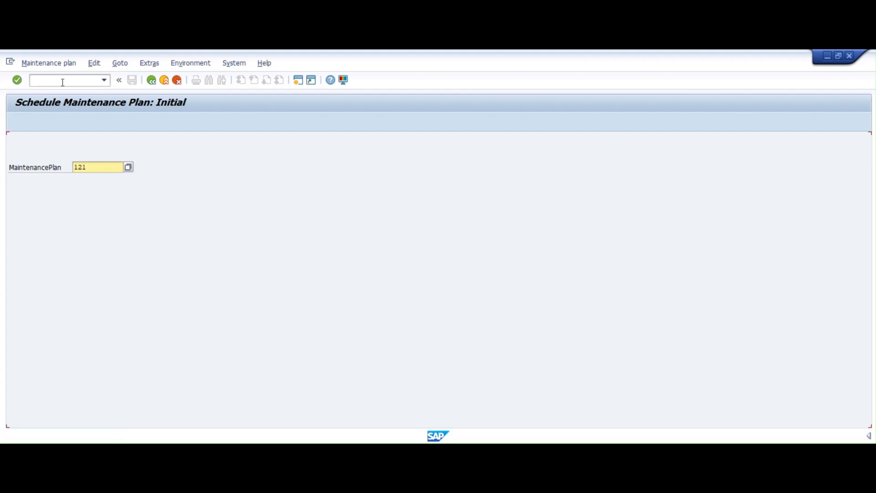
key("Return")
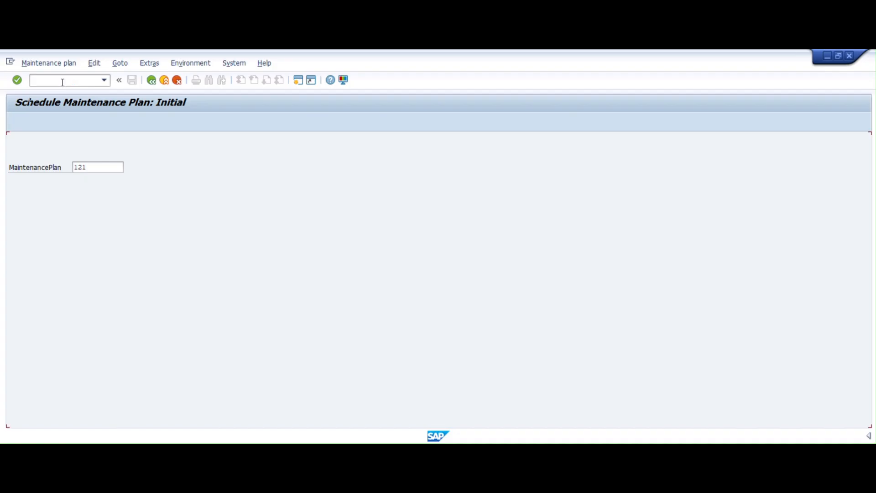
left_click(24, 121)
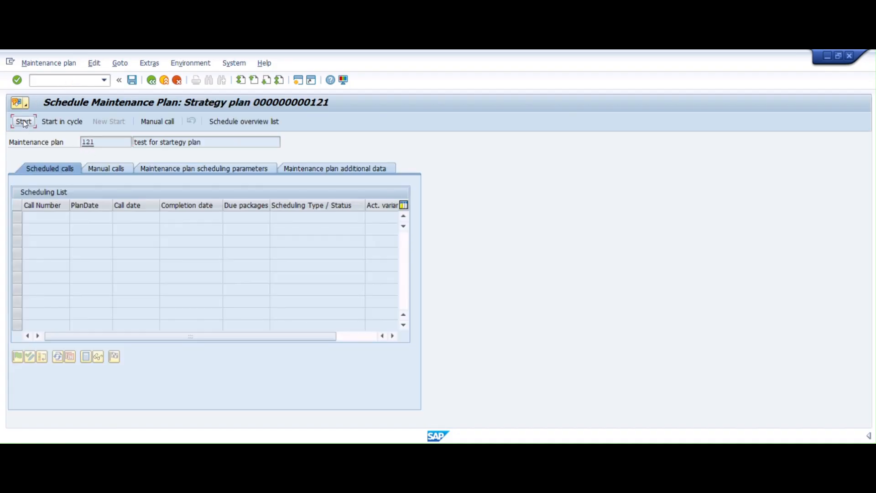
left_click_drag(155, 194, 390, 176)
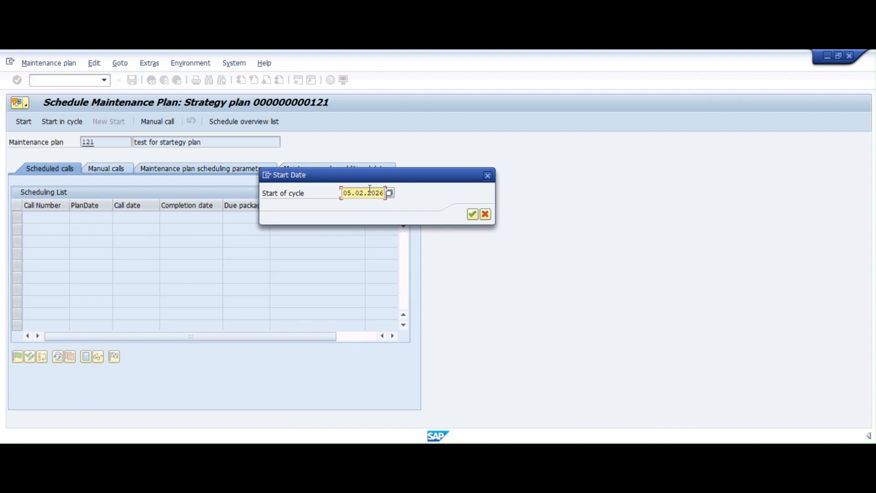
left_click(473, 215)
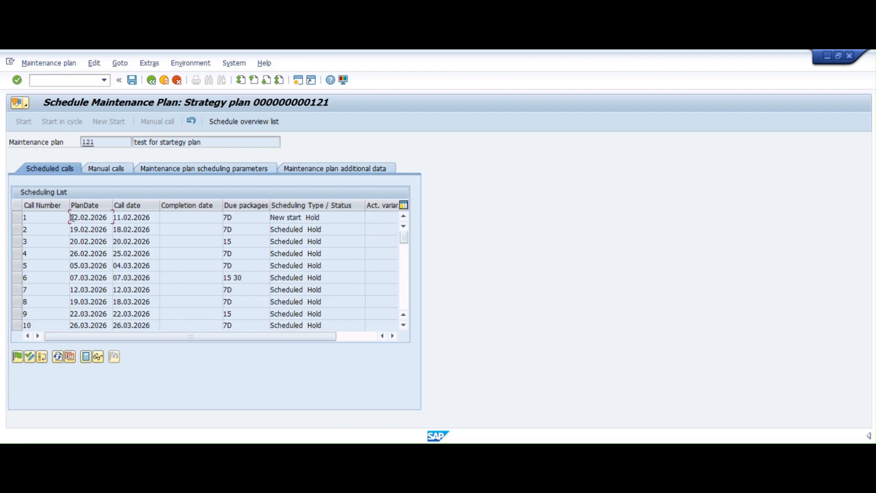
Examine the plan dates, call dates and due packages in the scheduling list, including the scheduling details of call 6
left_click_drag(72, 218, 110, 217)
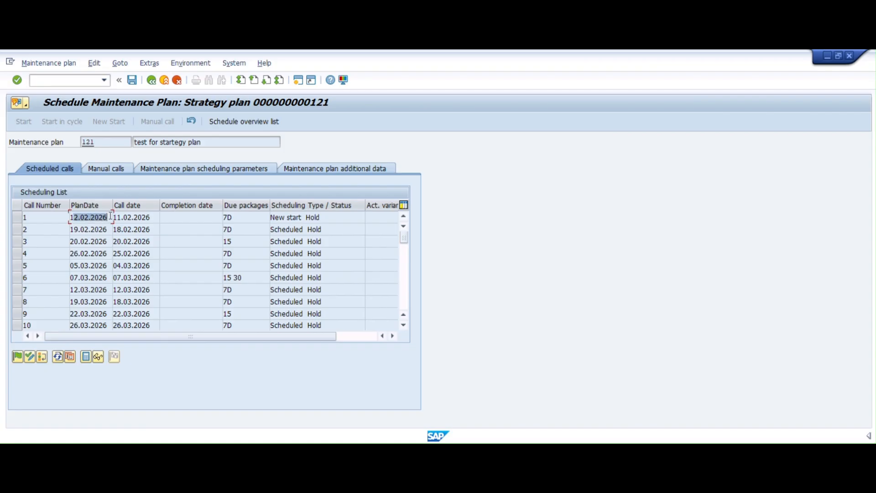
left_click(134, 217)
left_click(237, 233)
left_click(235, 245)
left_click(17, 281)
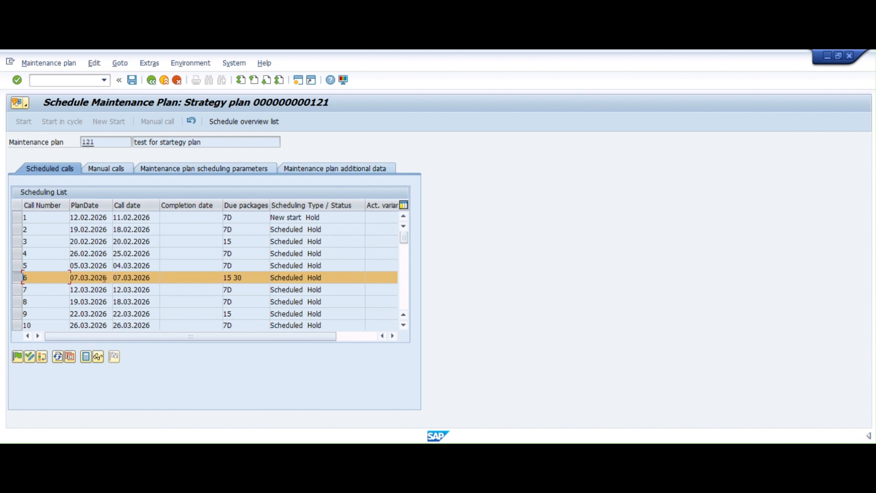
left_click_drag(71, 277, 108, 278)
left_click_drag(243, 277, 223, 278)
left_click(85, 358)
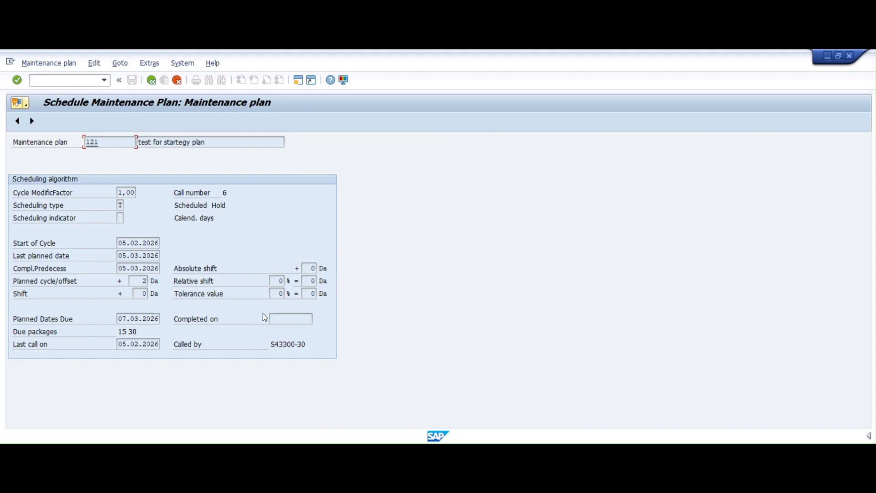
left_click(153, 82)
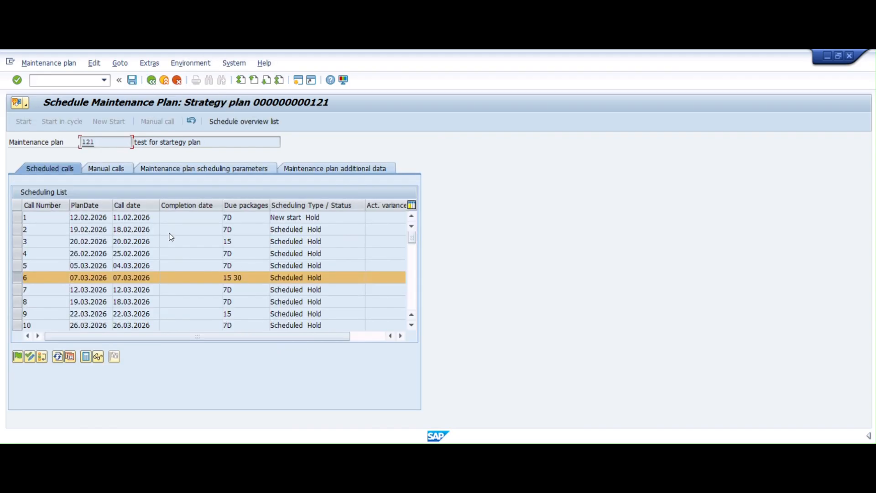
Save the scheduling of plan 121 and open mass scheduling of maintenance plans with transaction IP30H
left_click(132, 81)
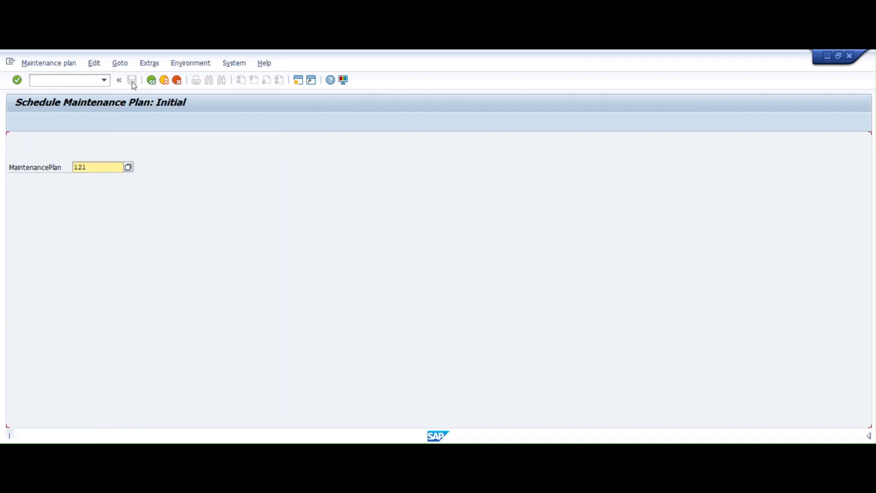
key("F3")
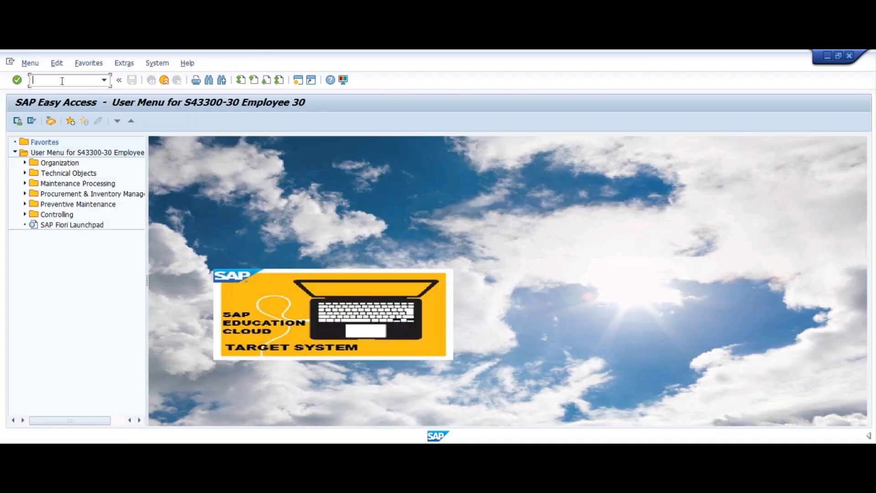
type("ip30h")
key("Return")
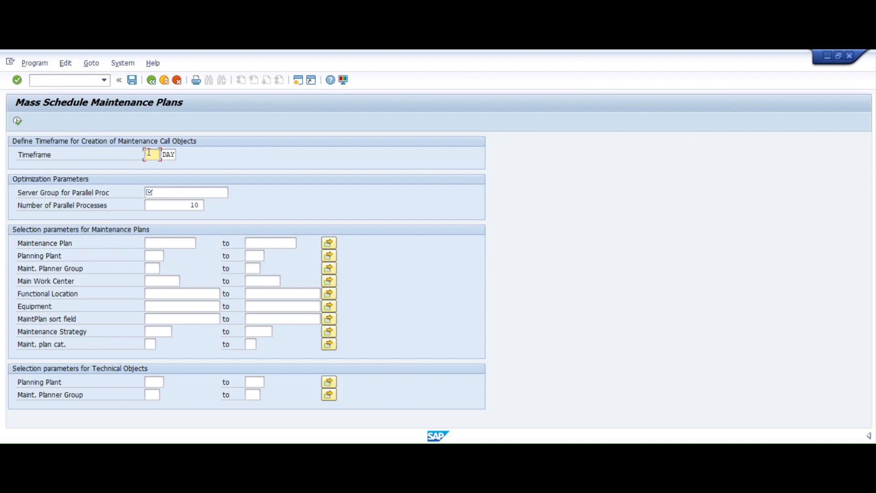
Run mass scheduling for maintenance plan 121 with a 365-day timeframe and server group 390
type("365")
key("Tab")
left_click(160, 193)
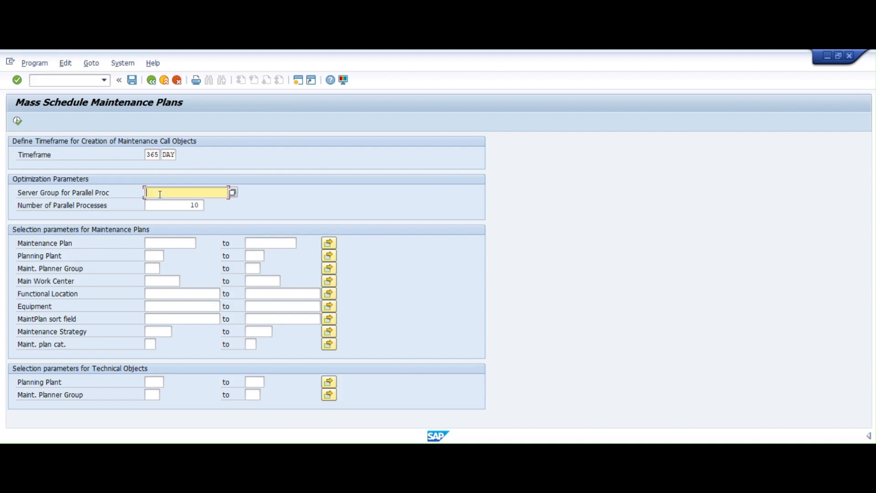
left_click(232, 192)
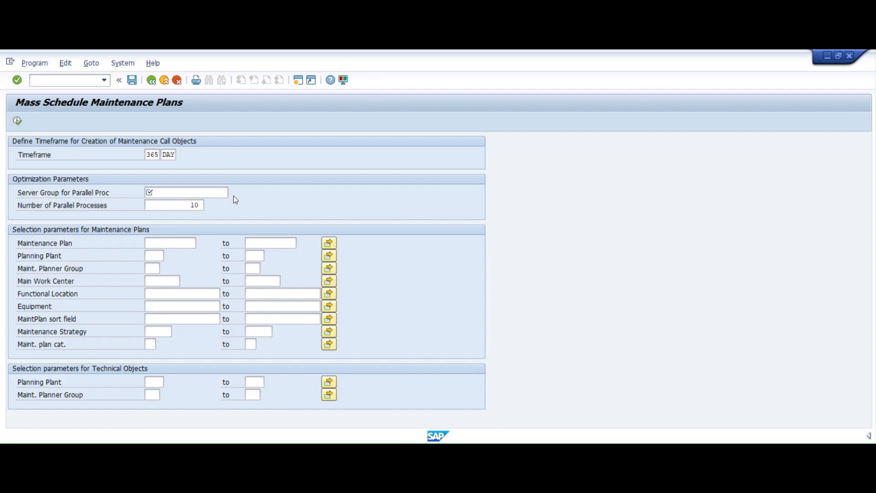
double_click(165, 167)
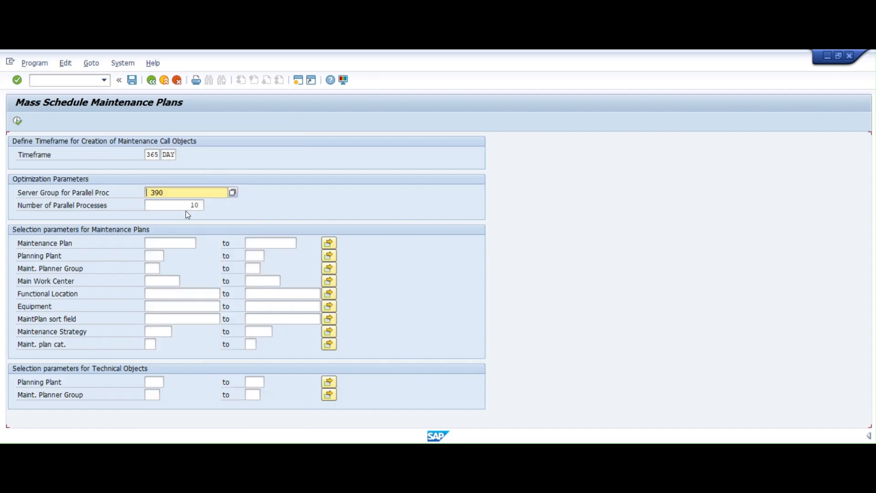
left_click(158, 242)
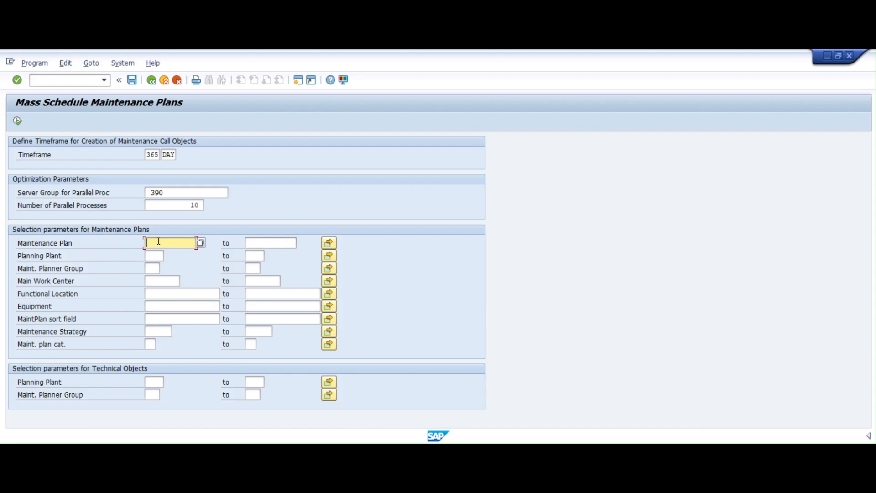
type("121")
left_click(18, 122)
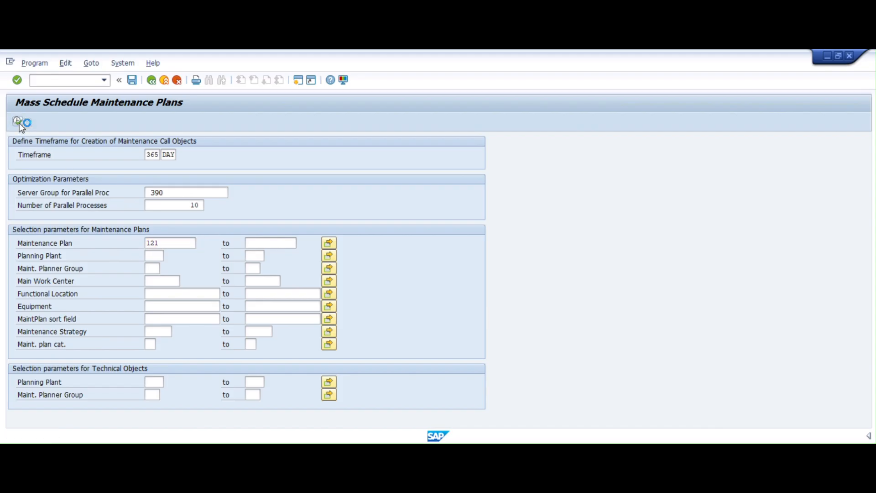
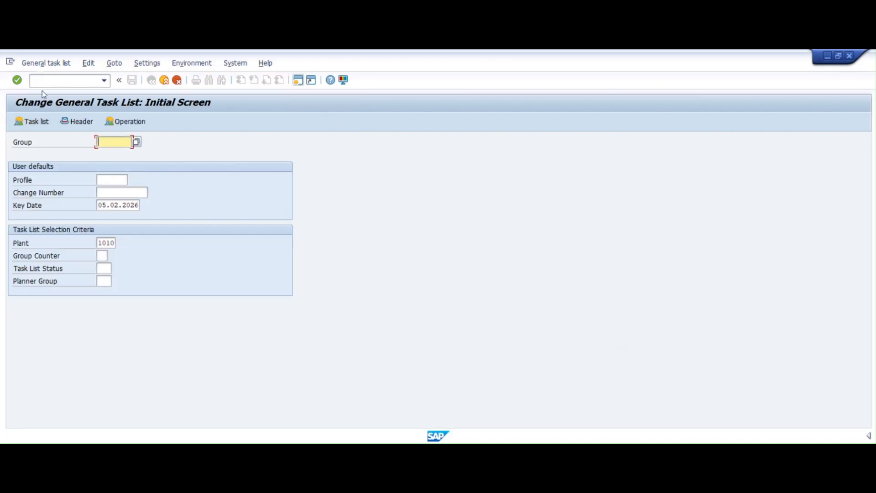
Open the scheduling overview list form, display the scheduled calls of maintenance plan 121, and return to the selection criteria
left_click(40, 80)
type("/nIA06")
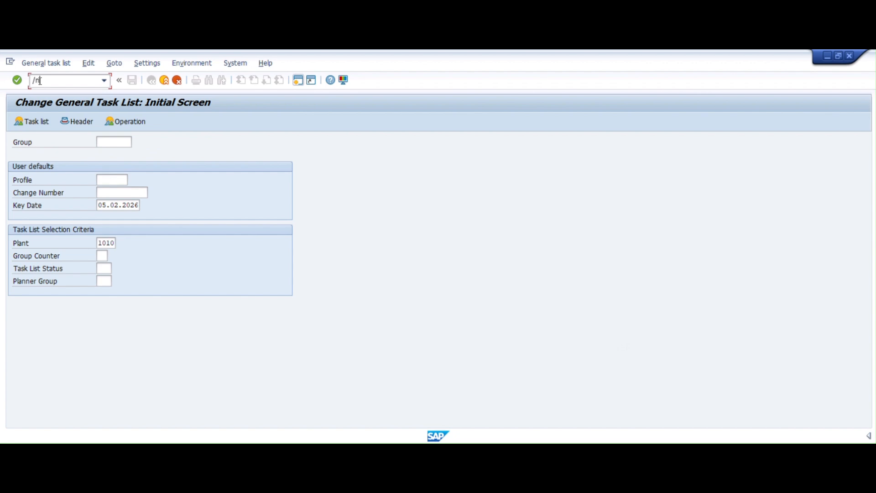
key("Return")
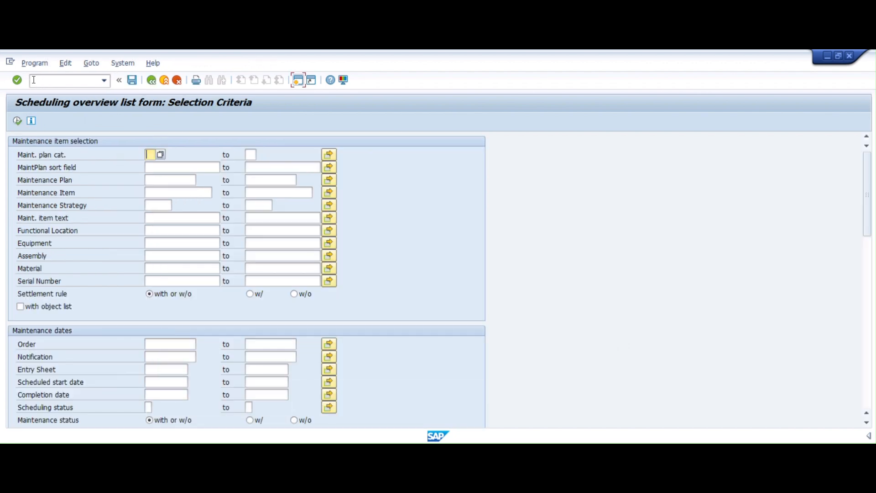
left_click(178, 191)
left_click(177, 181)
type("121")
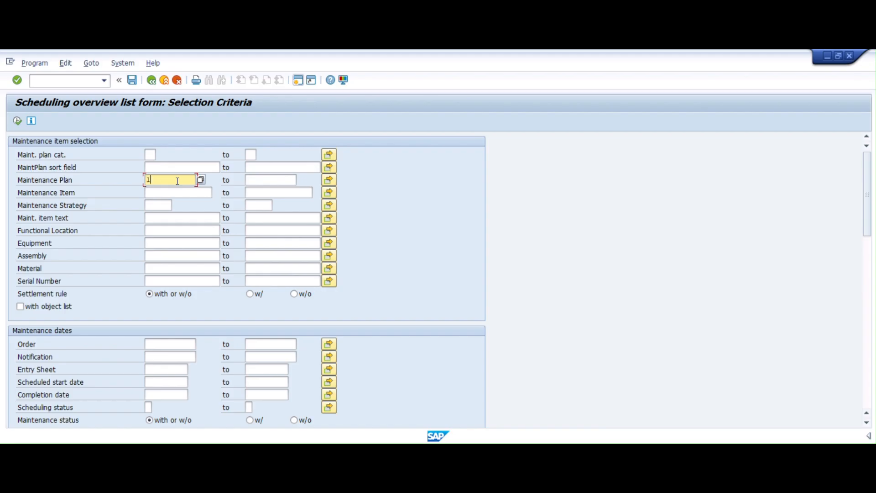
left_click(17, 122)
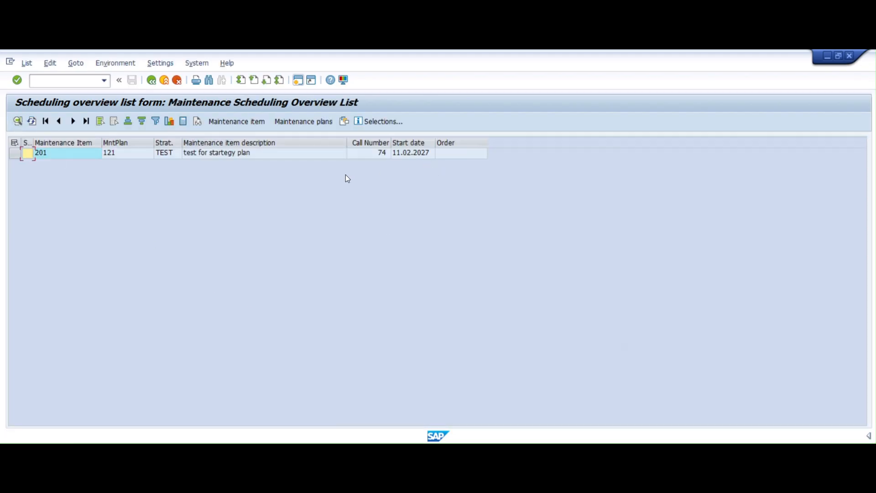
left_click(151, 80)
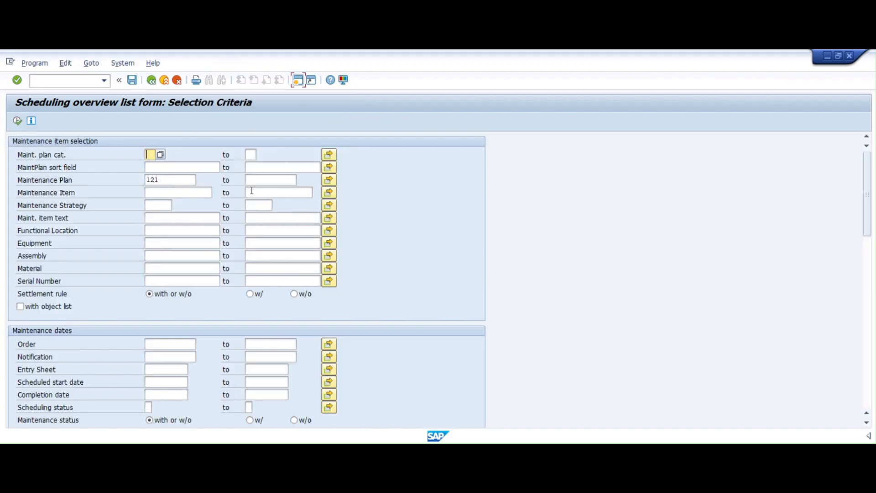
Check the mass scheduling log for maintenance plan 121 and leave mass scheduling
left_click(398, 452)
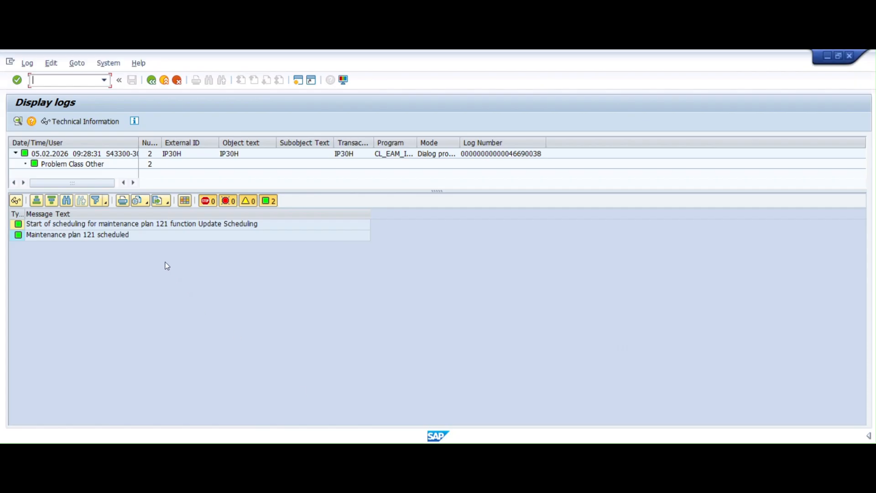
left_click(151, 80)
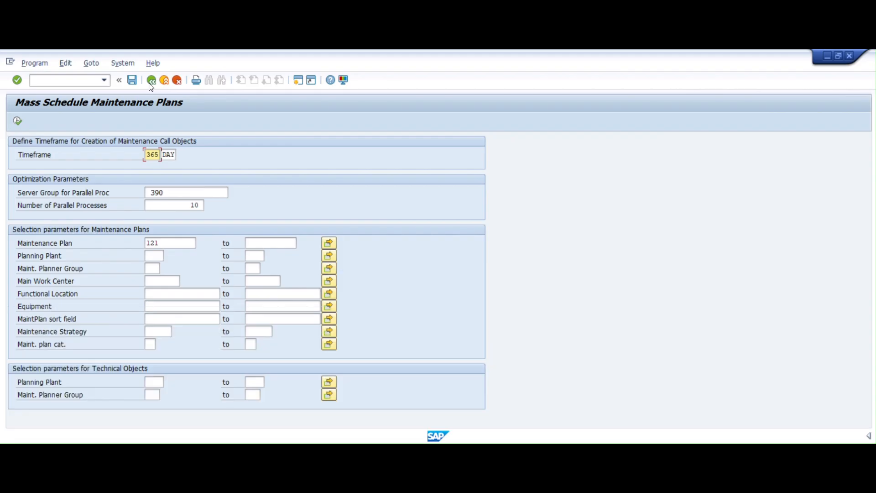
left_click(151, 81)
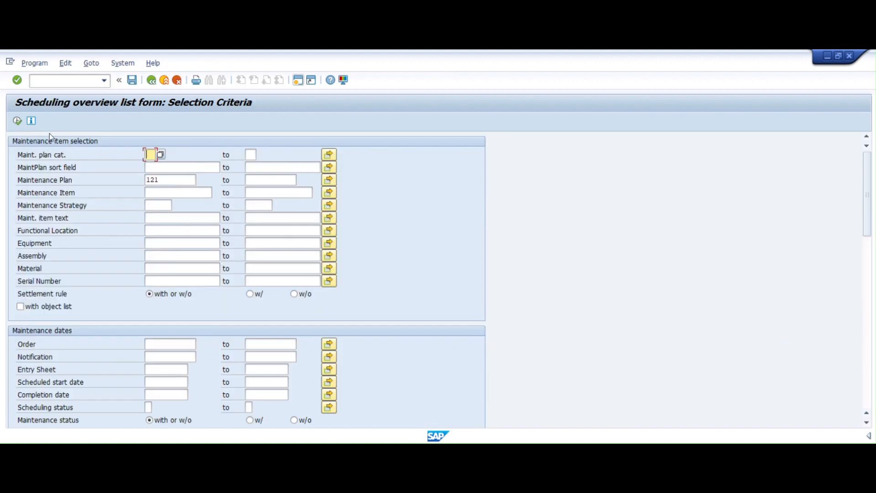
Rerun the scheduling overview for maintenance plan 121 and look through its calls, start dates and orders
left_click(17, 121)
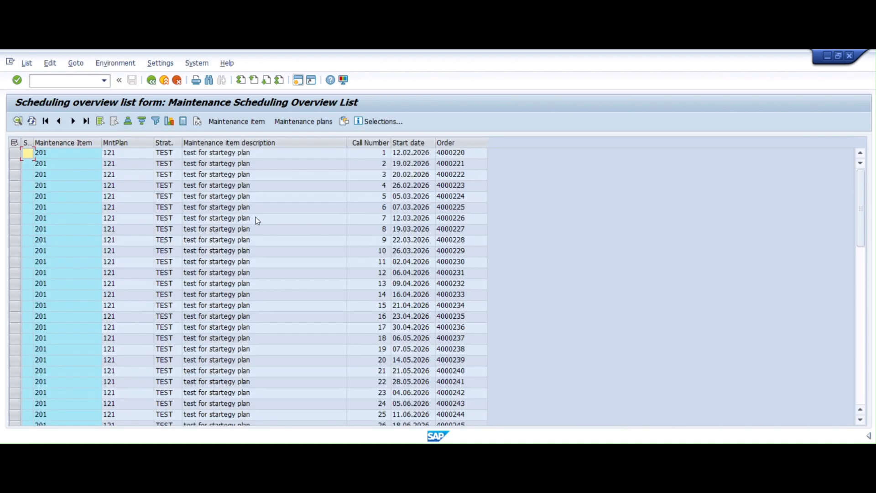
scroll(363, 219, "down", 16)
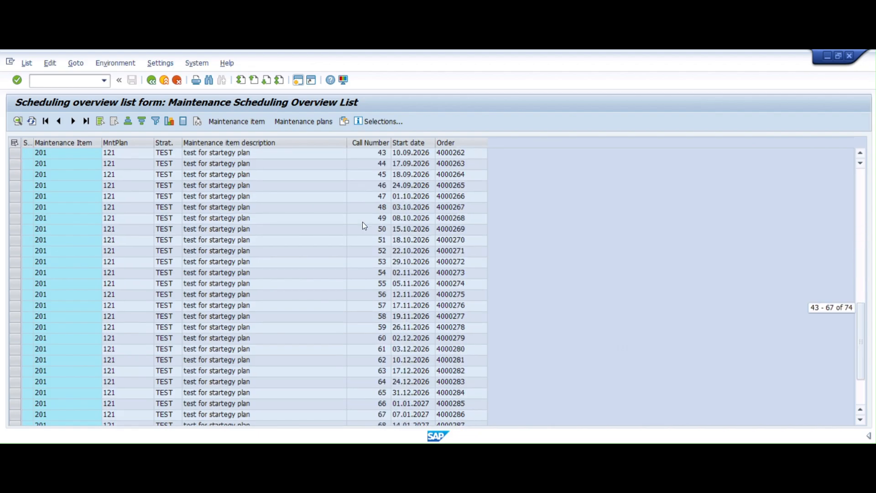
scroll(362, 279, "up", 16)
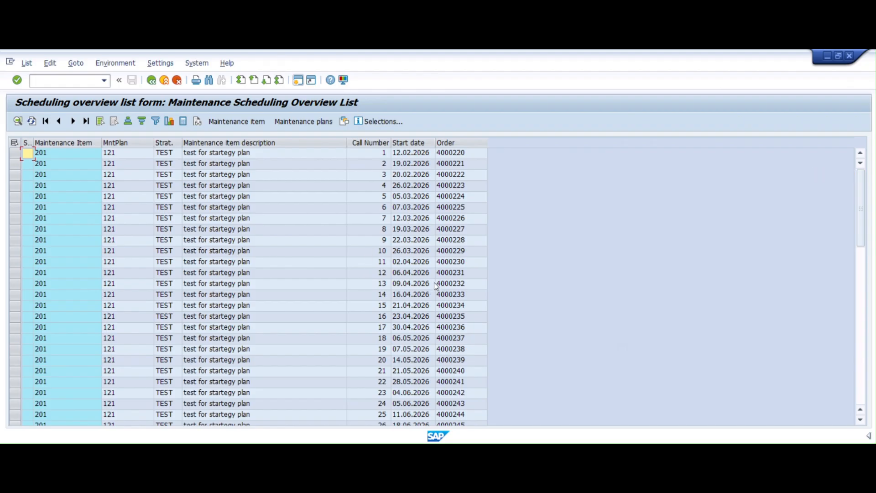
Open transaction IP10 in a new session for maintenance plan 121 and select call 6 in the scheduling list
left_click(298, 81)
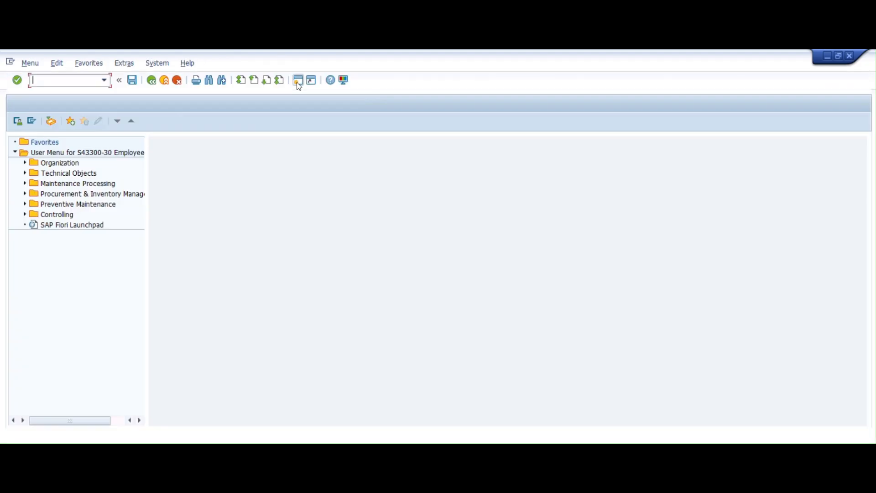
type("IP10")
key("Return")
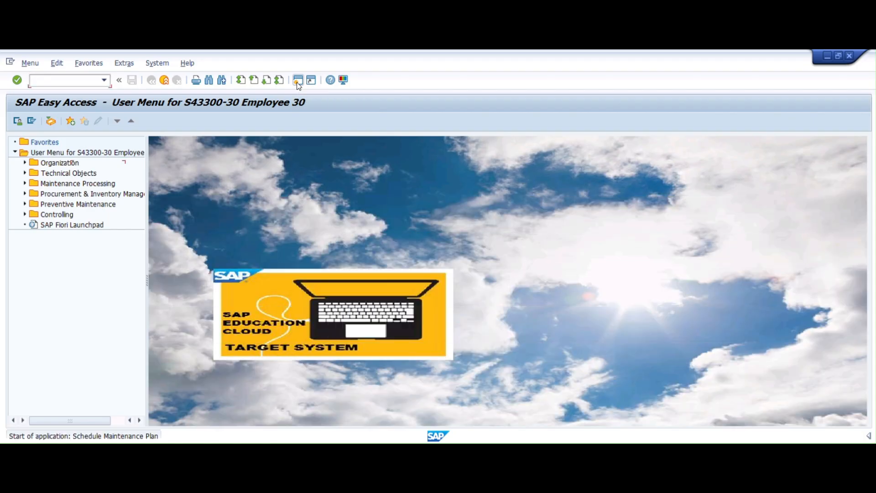
key("Return")
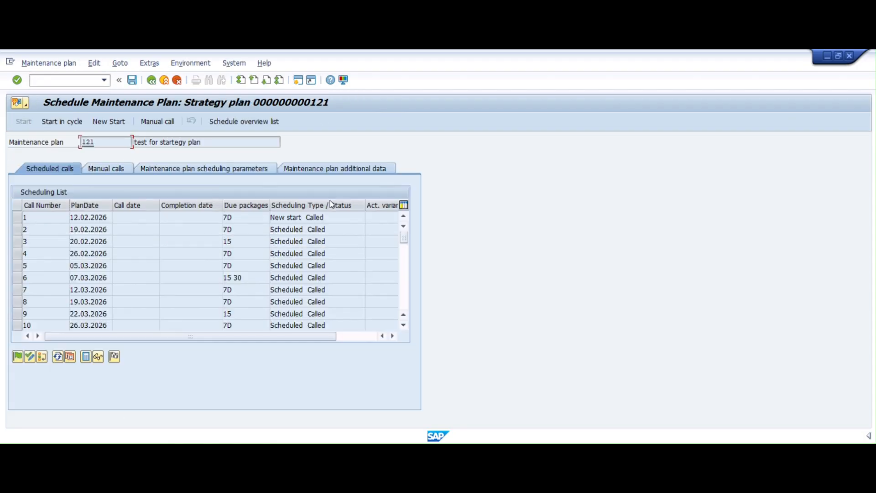
left_click(21, 279)
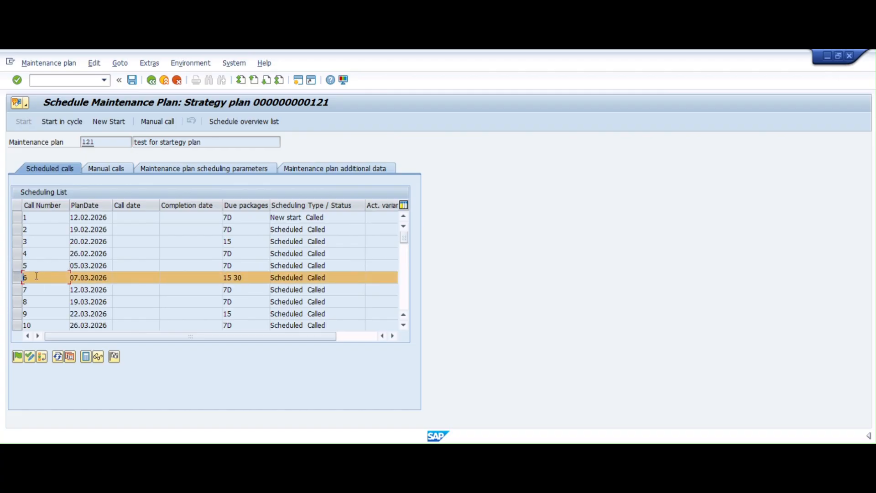
Return to the scheduling overview, display the maintenance order of call 6 and examine its operations
left_click(344, 450)
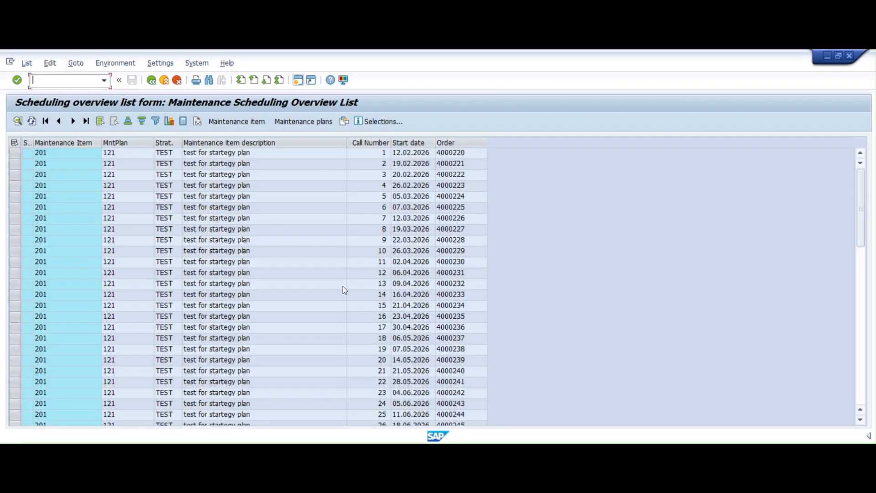
left_click(381, 208)
left_click(15, 207)
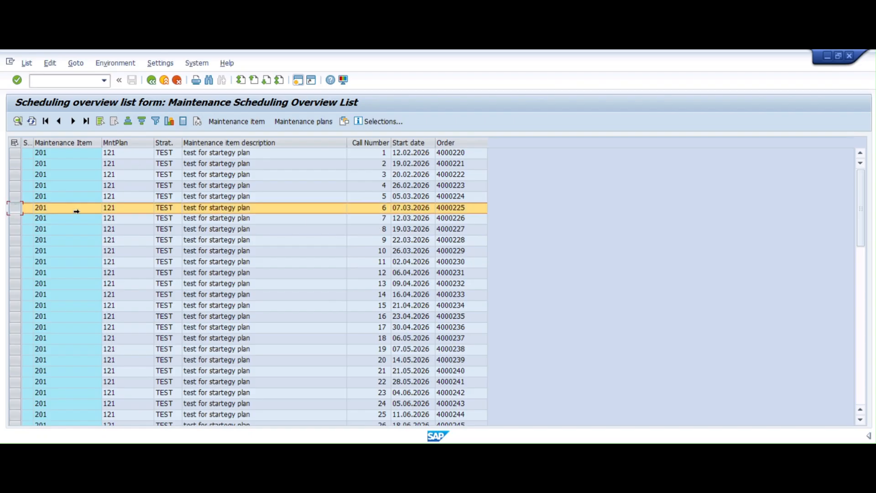
double_click(460, 209)
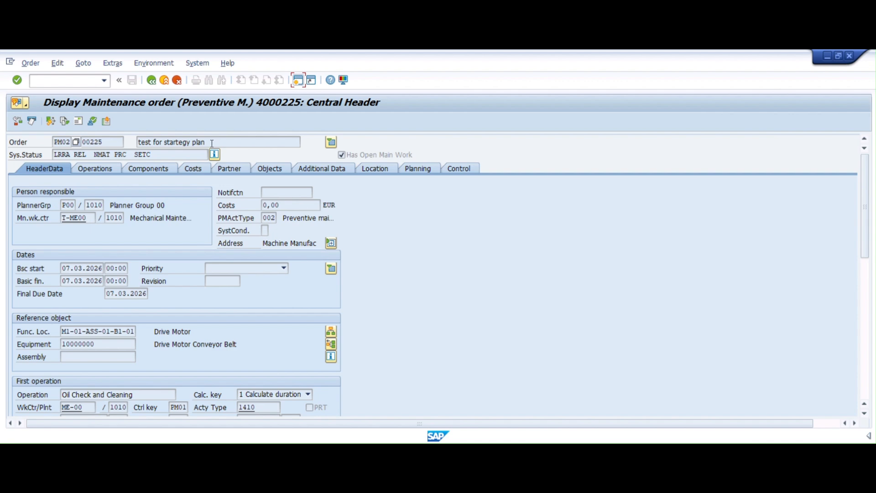
left_click(105, 170)
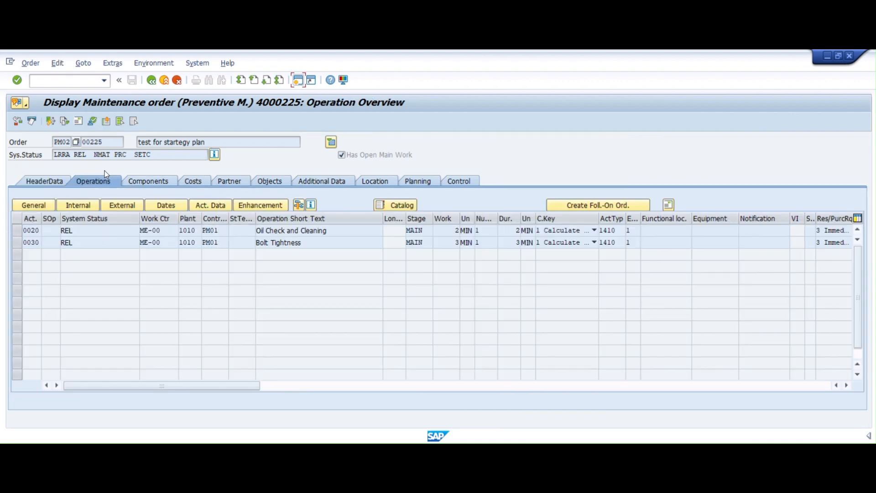
left_click(280, 247)
left_click_drag(280, 247, 244, 242)
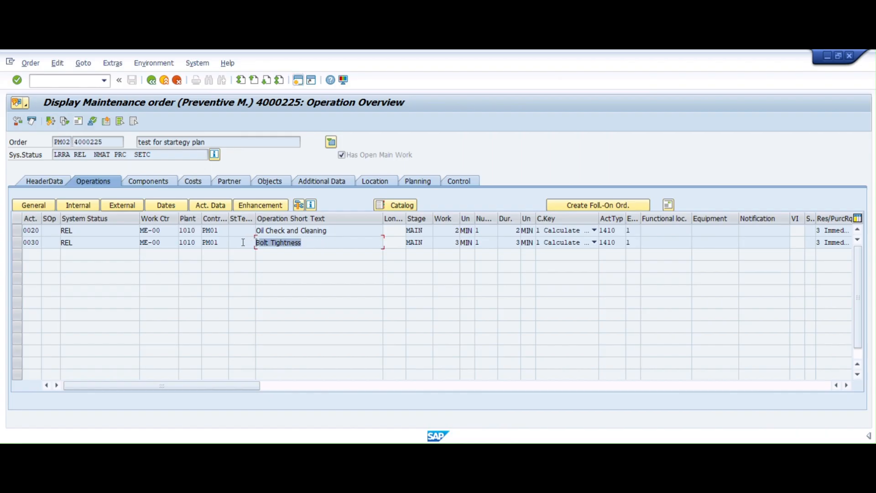
left_click_drag(328, 231, 254, 247)
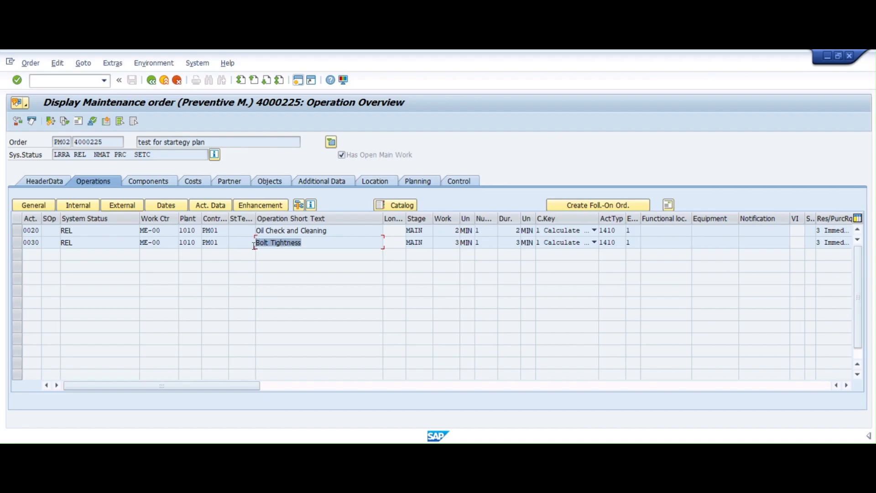
Examine the planning data of the call 6 order: previous order, last included task list, maintenance plan and maintenance item
left_click(425, 180)
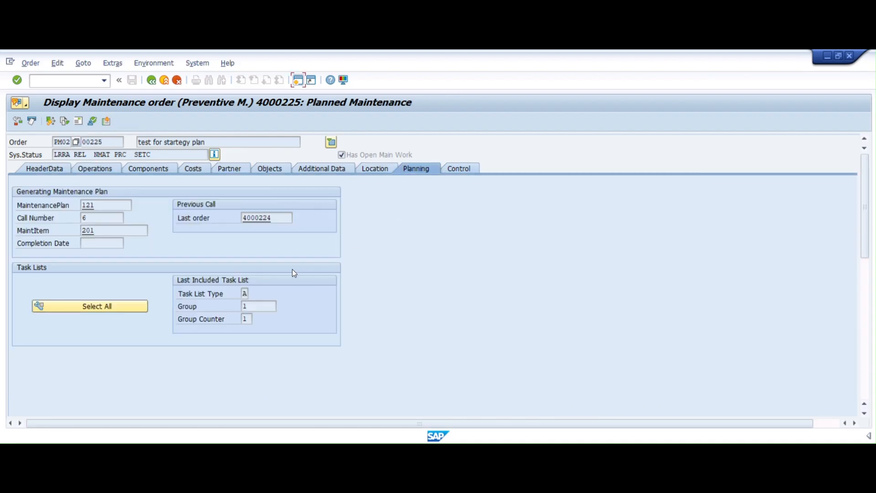
left_click(251, 306)
left_click(260, 218)
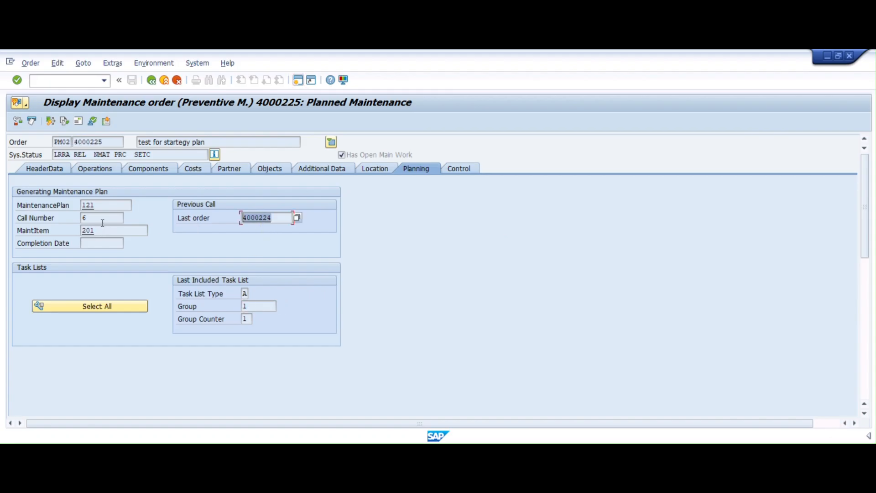
left_click(102, 205)
left_click(103, 230)
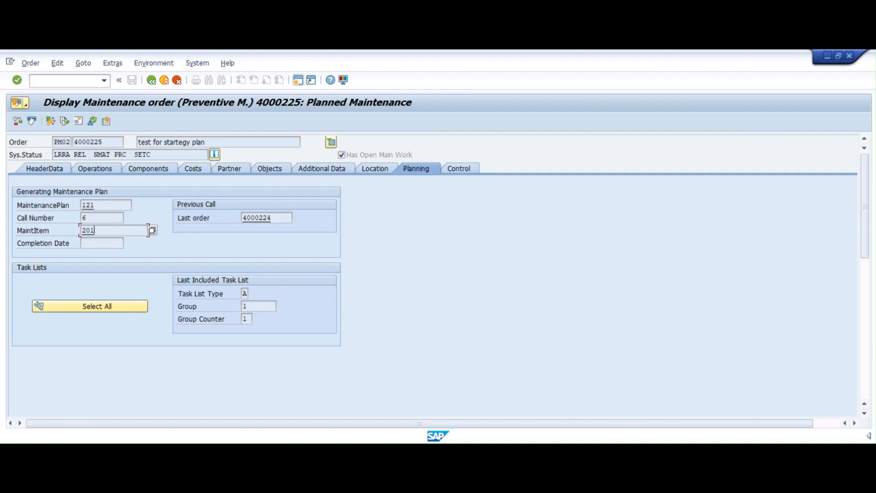
Compare the due packages of calls 3 and 6 in plan 121's scheduling list, then return from the order to the overview list
key("alt+Tab")
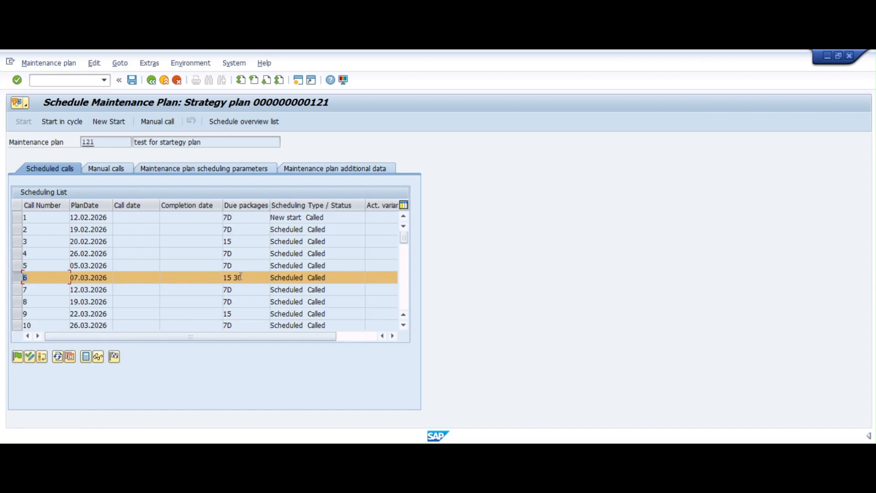
left_click(17, 242)
left_click(18, 276)
left_click(361, 452)
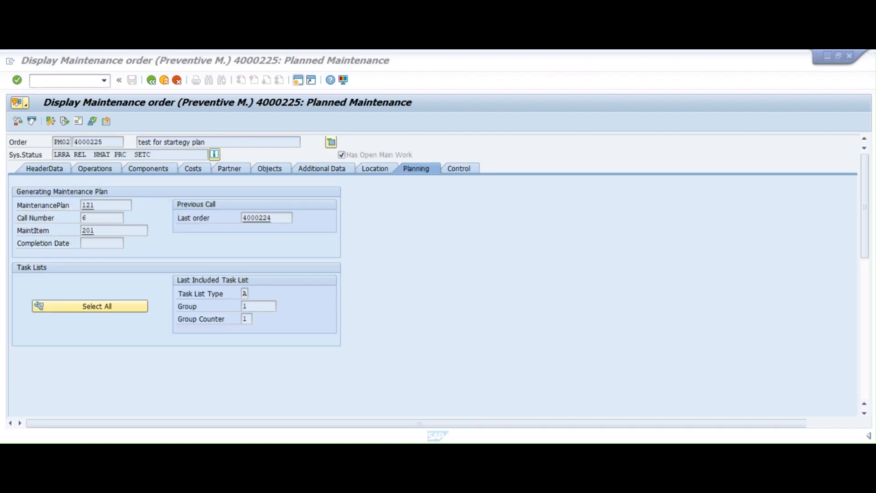
left_click(152, 80)
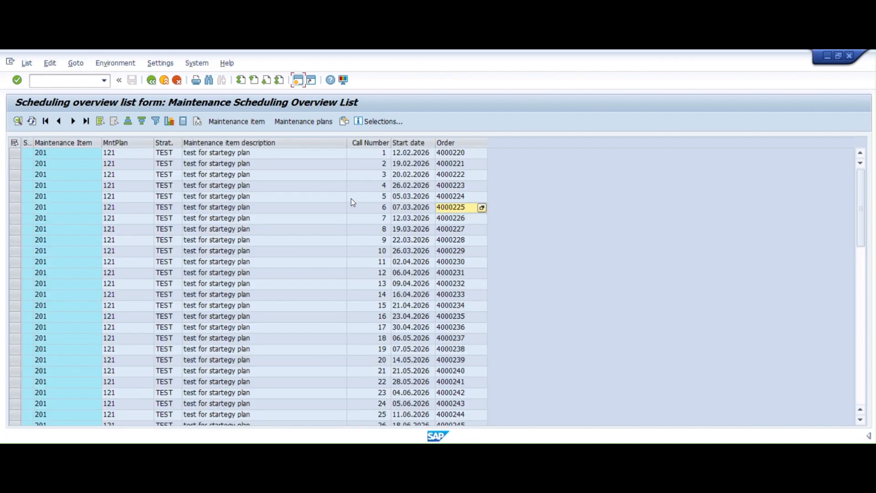
Display the maintenance order of call 3, examine its operation, and go back to the scheduling overview selection criteria
double_click(452, 175)
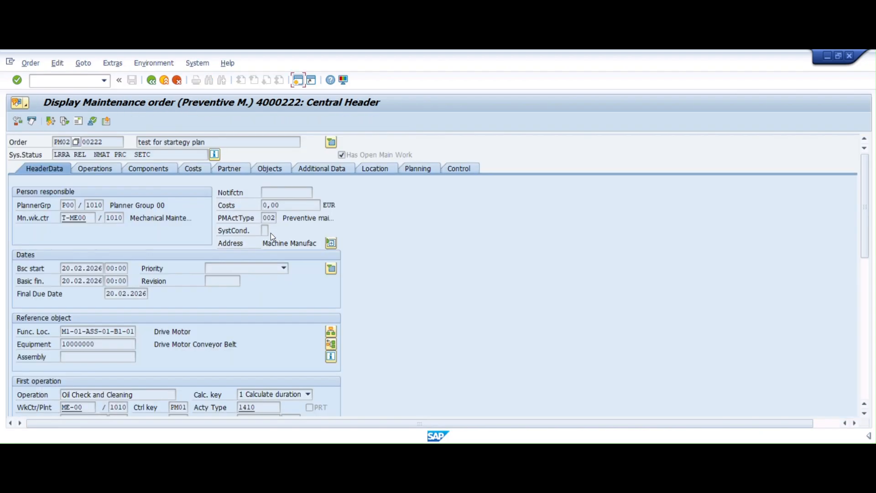
left_click(94, 169)
left_click_drag(327, 231, 250, 236)
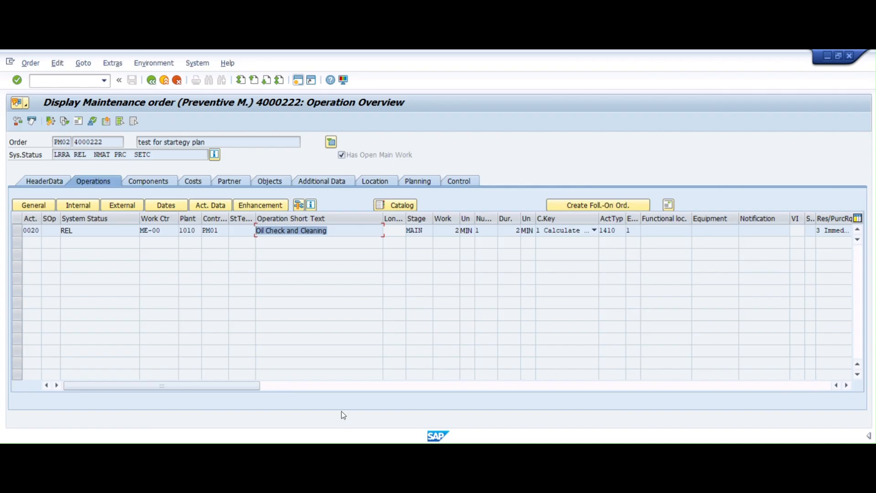
left_click(152, 82)
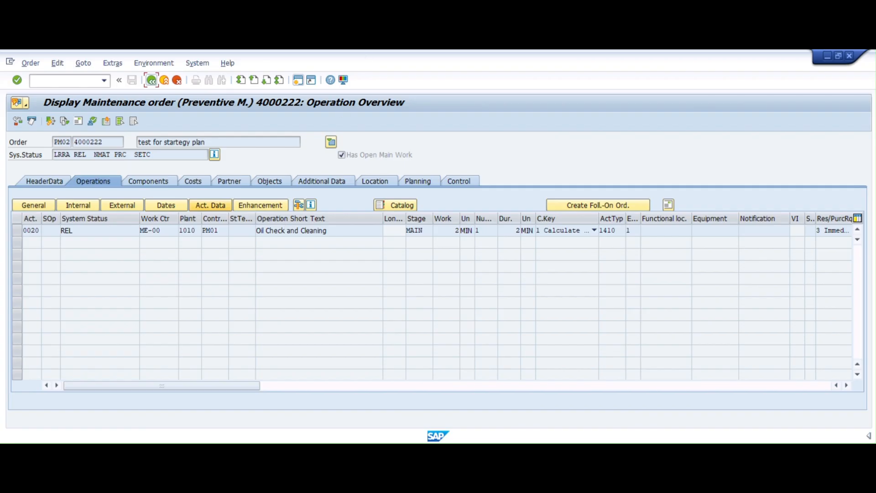
left_click(151, 83)
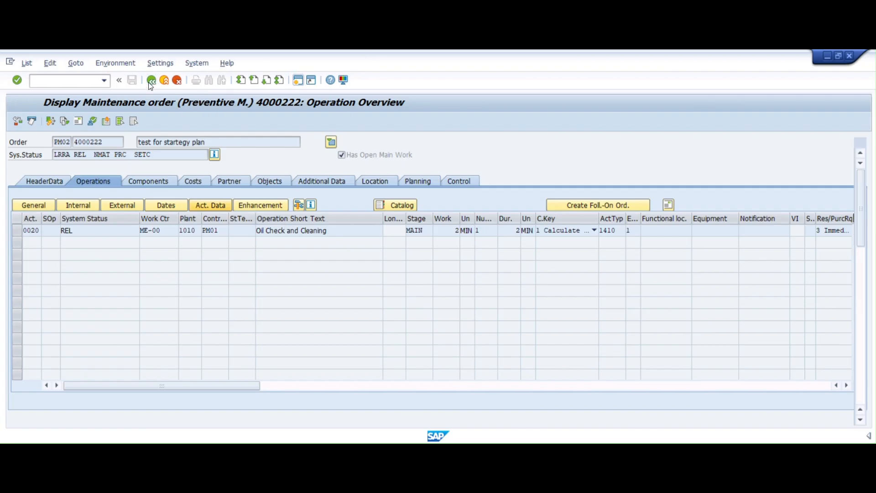
left_click(151, 82)
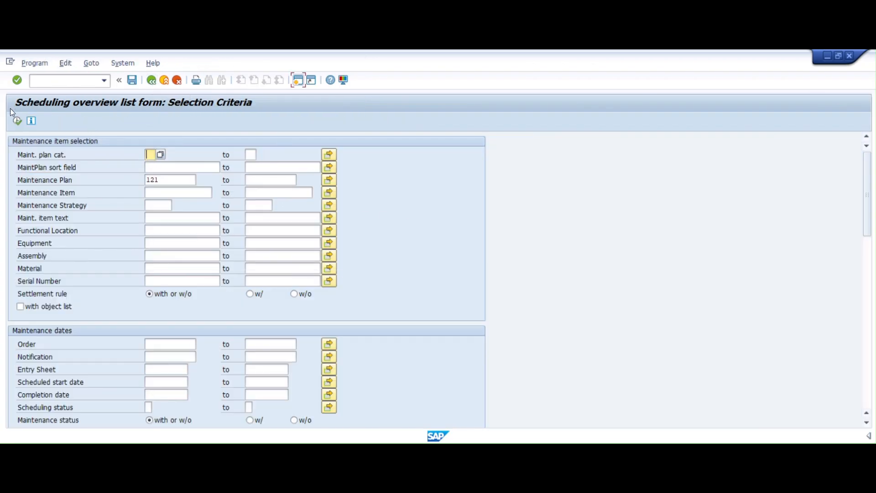
Rerun the scheduling overview, examine the operation in the order of call 1, and look through the full list of calls
left_click(18, 121)
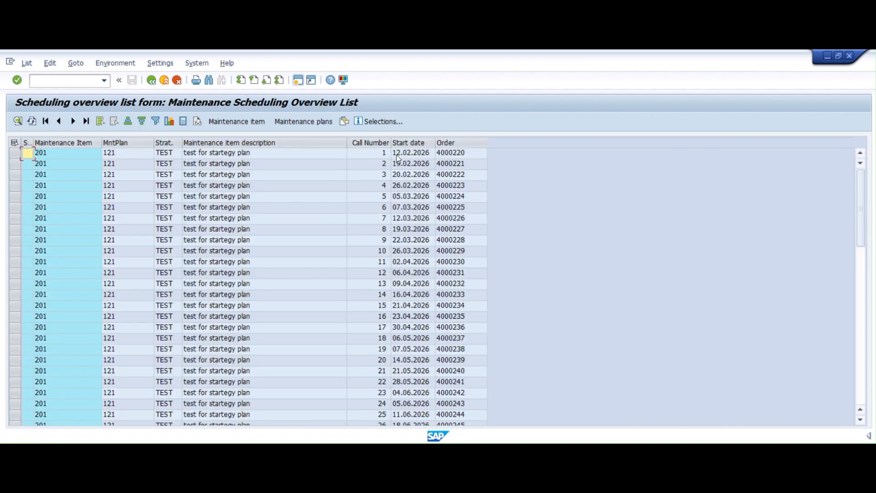
left_click(466, 156)
double_click(466, 156)
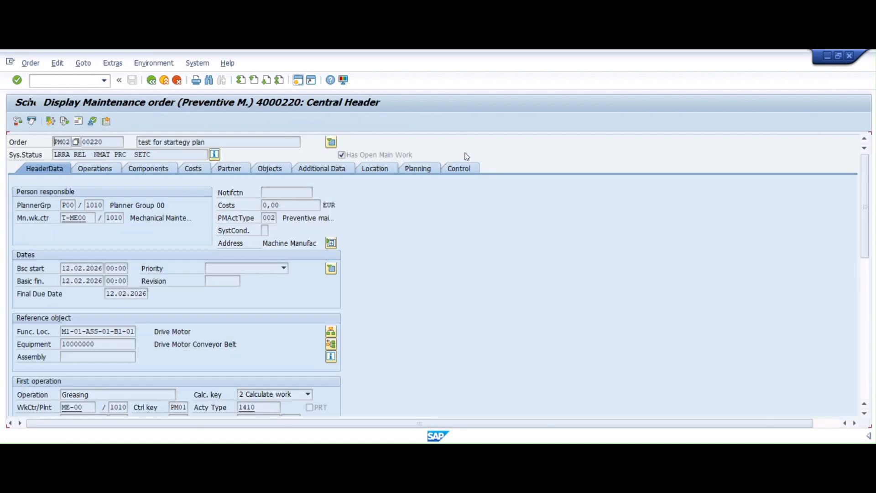
left_click(95, 169)
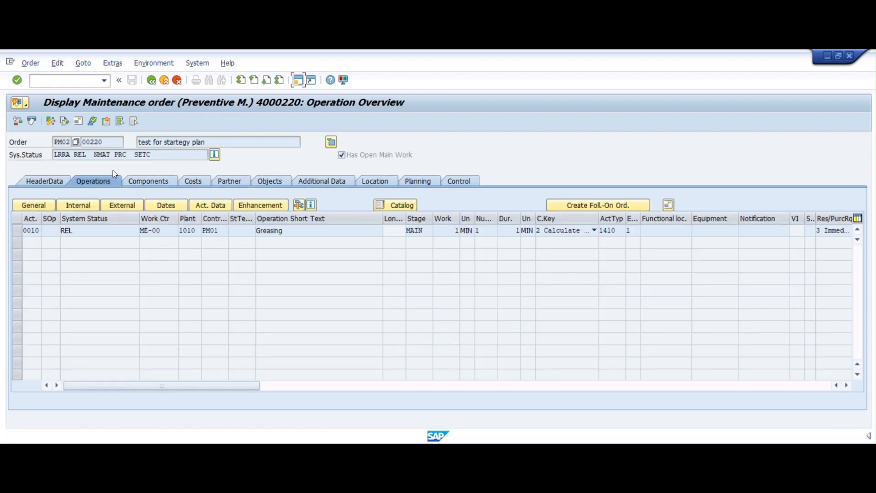
left_click_drag(284, 231, 244, 233)
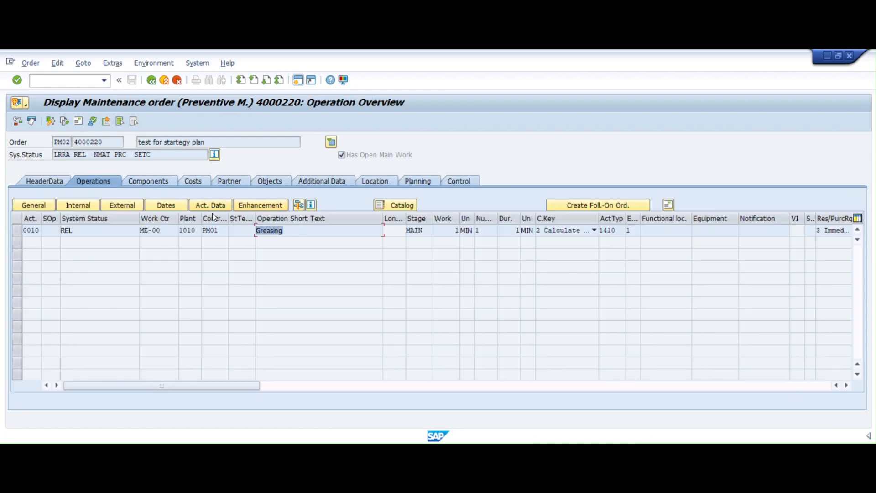
left_click(151, 80)
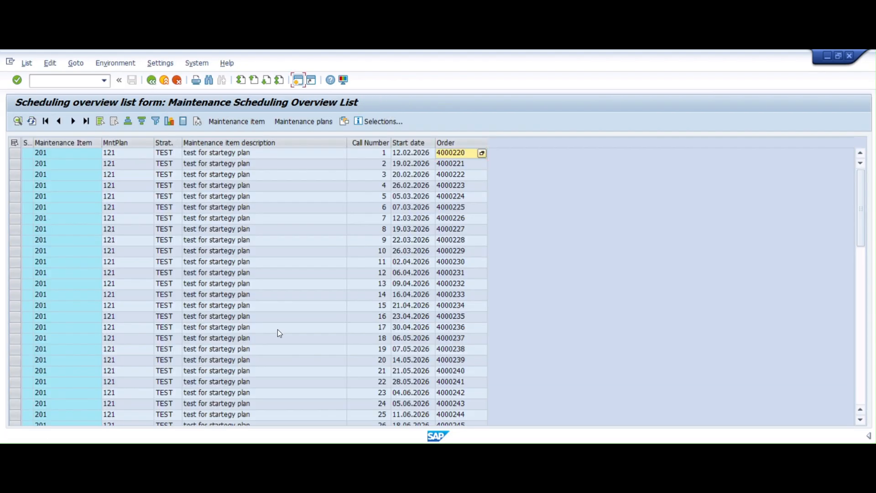
scroll(256, 269, "down", 15)
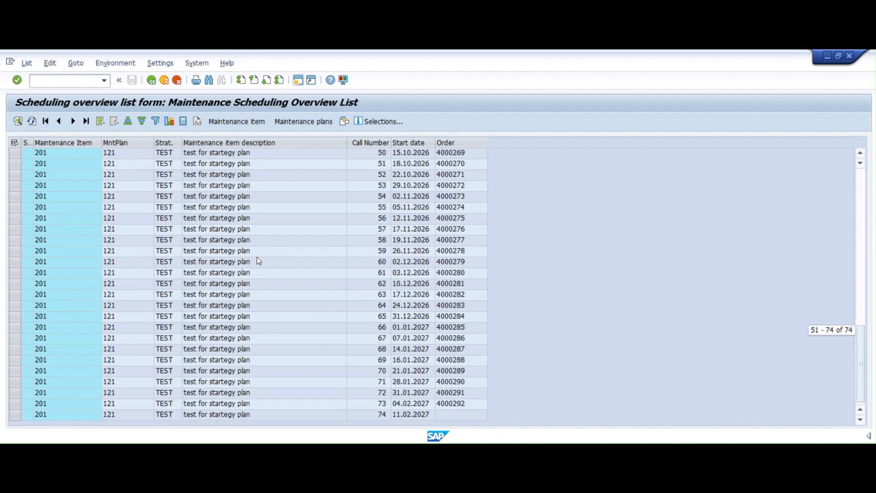
scroll(256, 267, "up", 15)
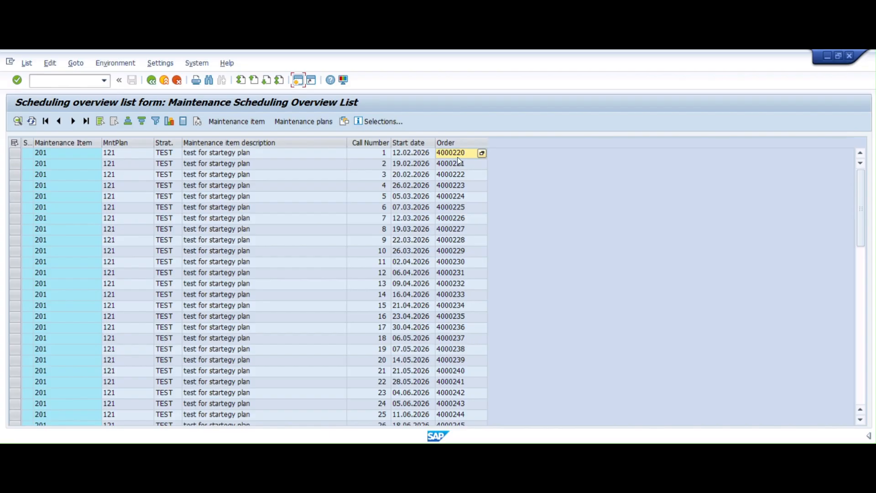
Open a new session with transaction IP05 for changing a maintenance item
left_click(297, 81)
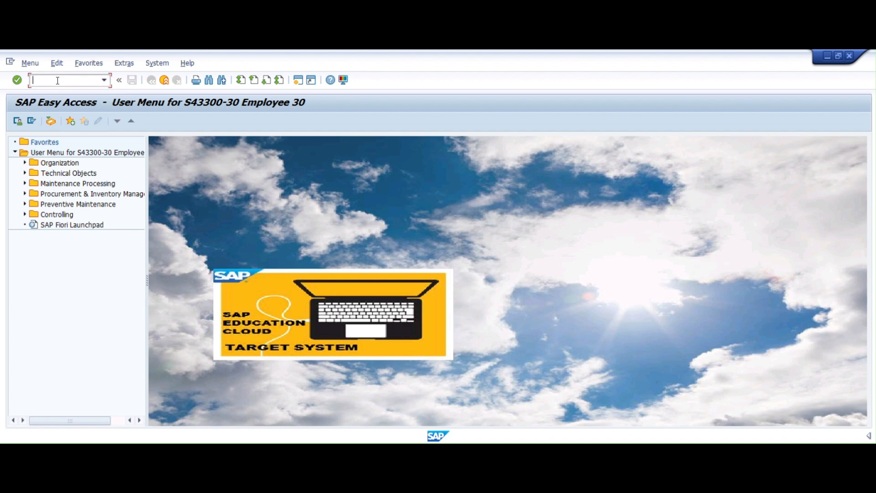
type("ip05")
key("Return")
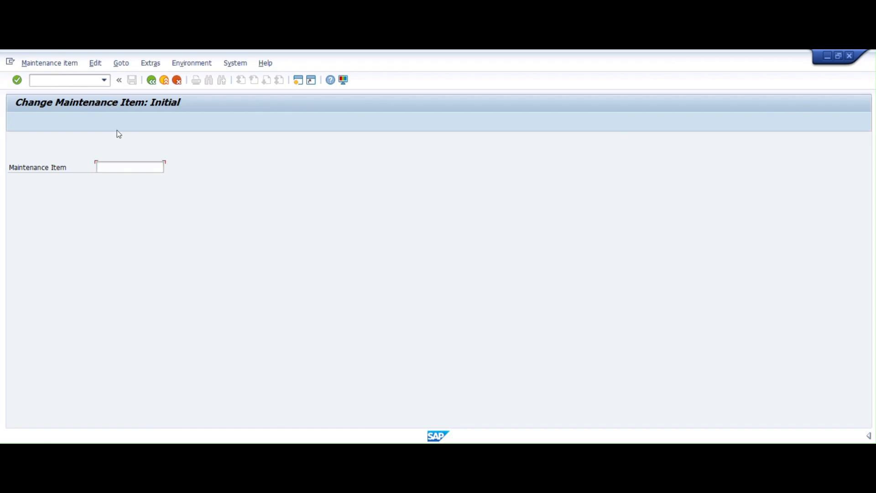
key("Return")
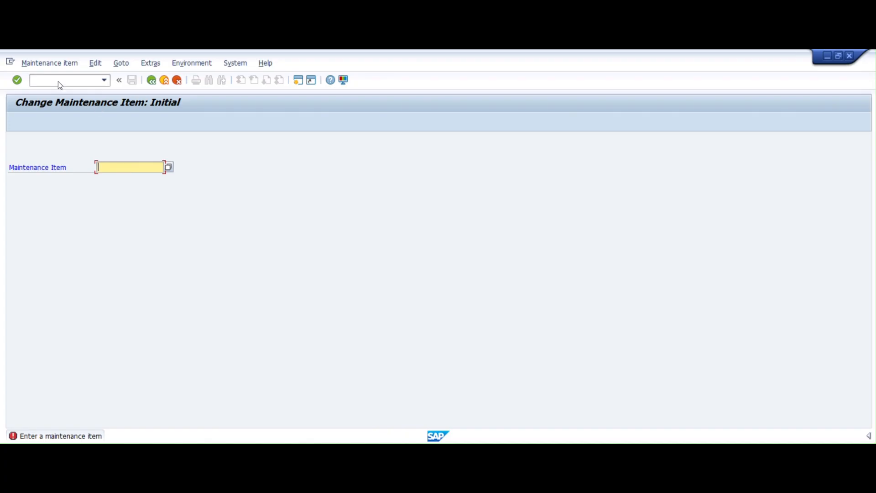
Switch to the Create Maintenance Item transaction and choose PM Maintenance Order as the maintenance plan category
left_click(52, 67)
left_click(84, 90)
left_click(79, 80)
type("/nip06")
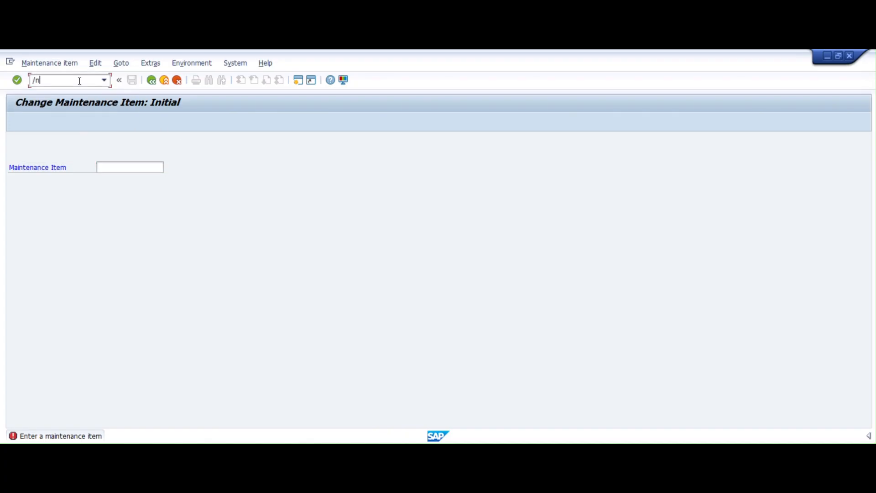
key("Return")
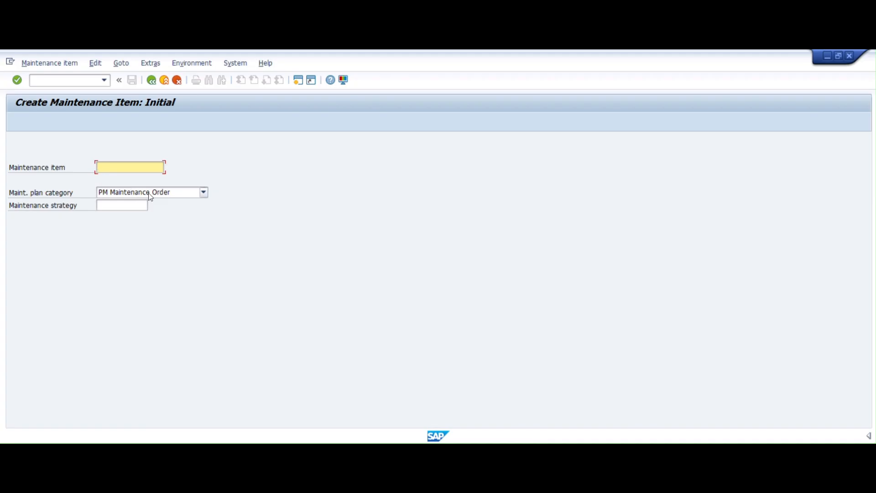
left_click(175, 193)
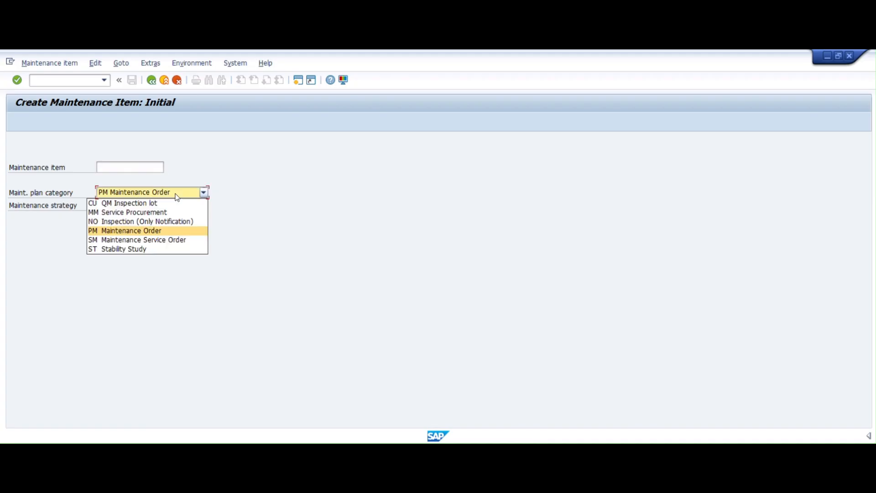
left_click(154, 232)
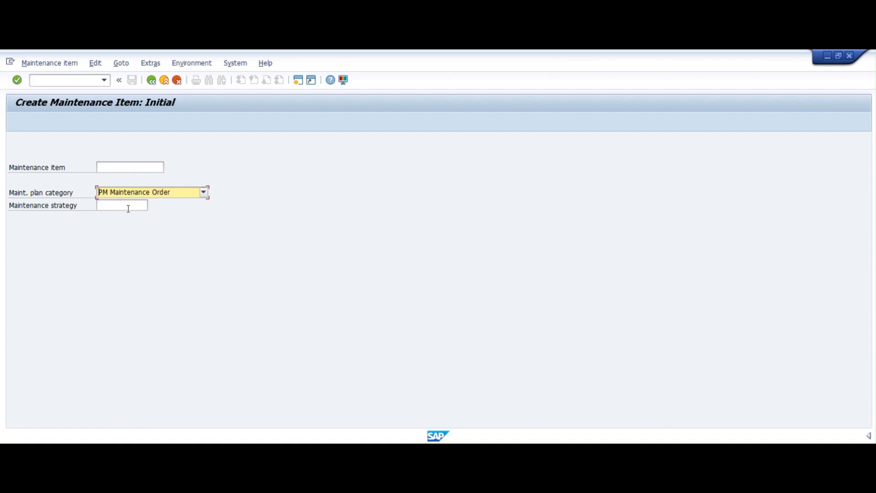
Start the maintenance item without a strategy, describe it as Test, and set its reference equipment to 10000000
key("Return")
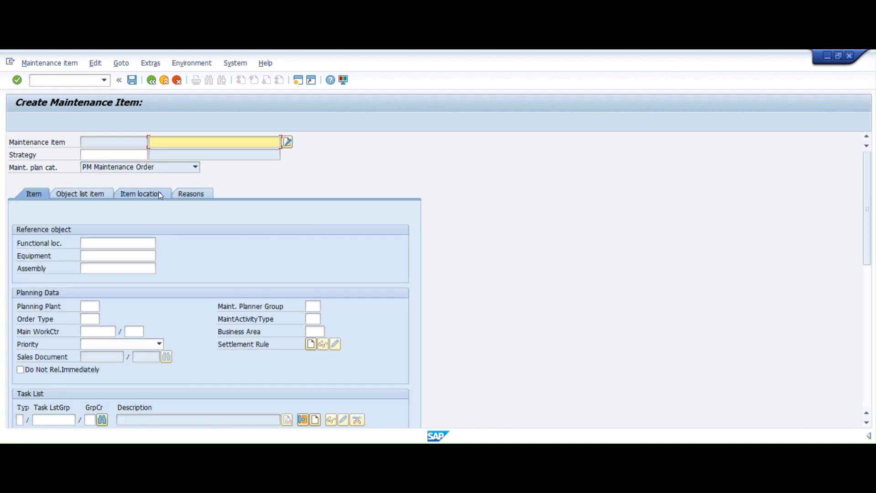
left_click(196, 144)
type("Test")
left_click(112, 258)
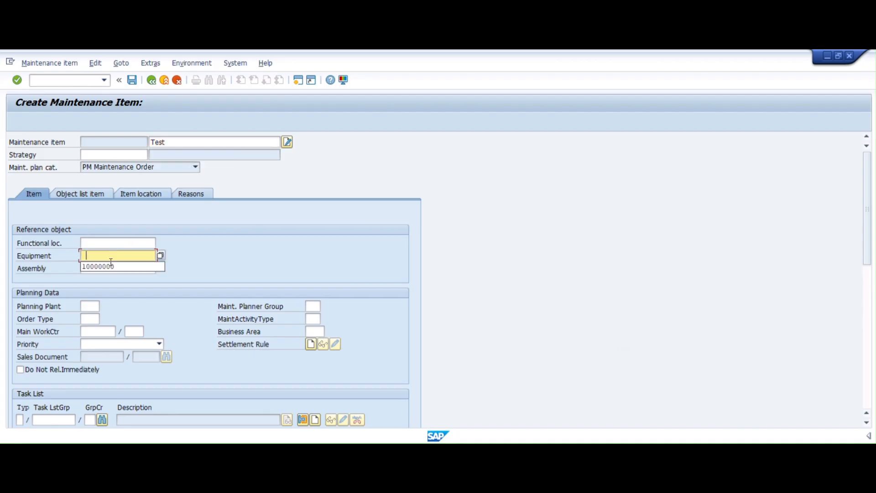
left_click(111, 266)
key("Return")
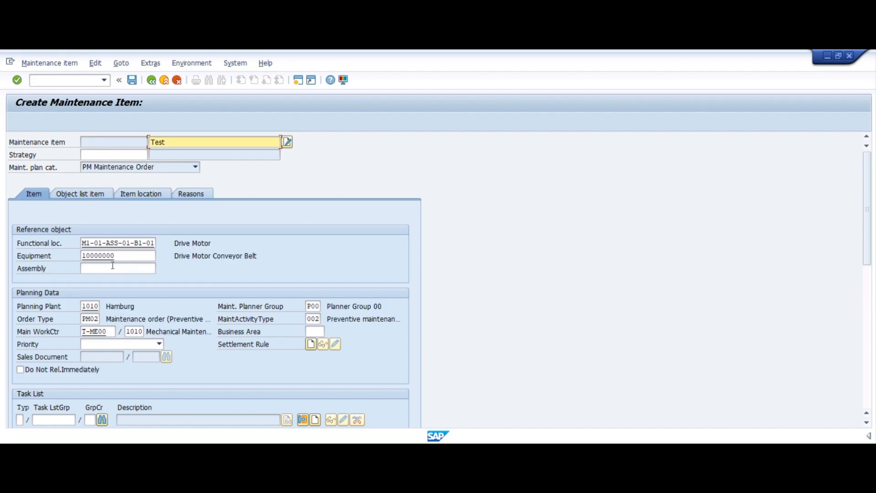
Assign the type A general task list MAINT_PR, Regular inspection: Final Assembly, to the item, searching general task lists only
scroll(105, 361, "down", 3)
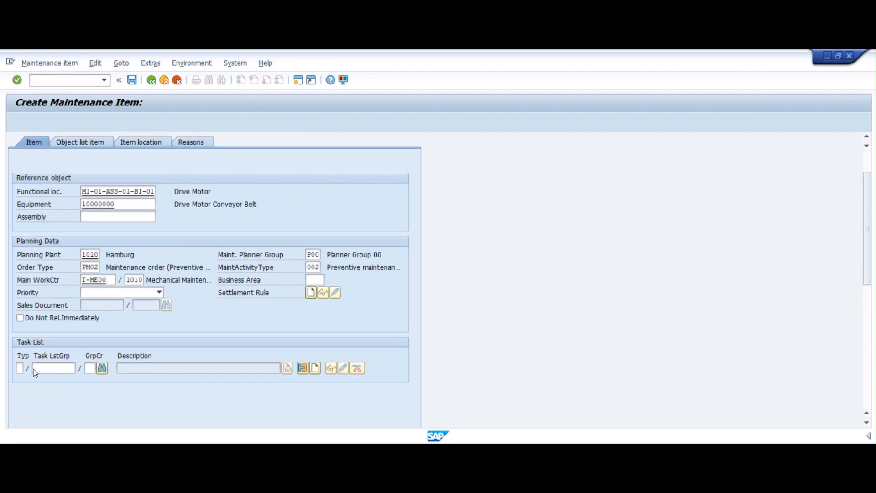
left_click(20, 369)
type("A")
left_click(90, 369)
left_click(102, 368)
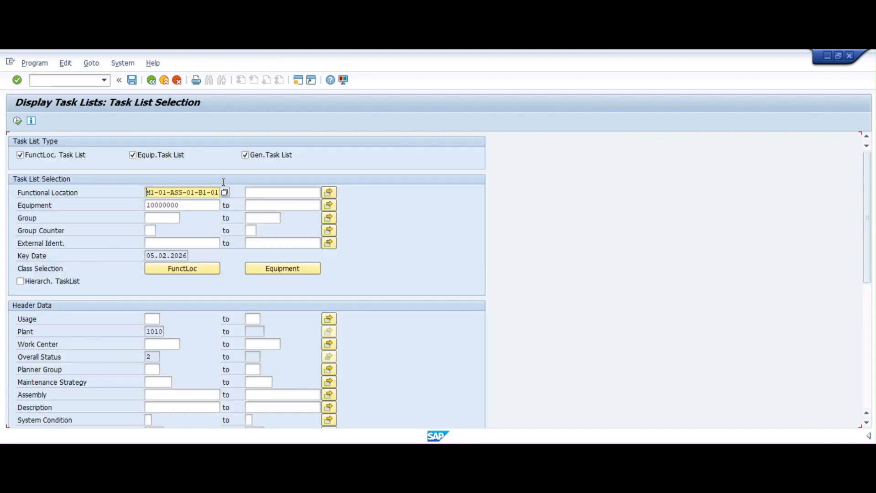
left_click(133, 155)
left_click(20, 155)
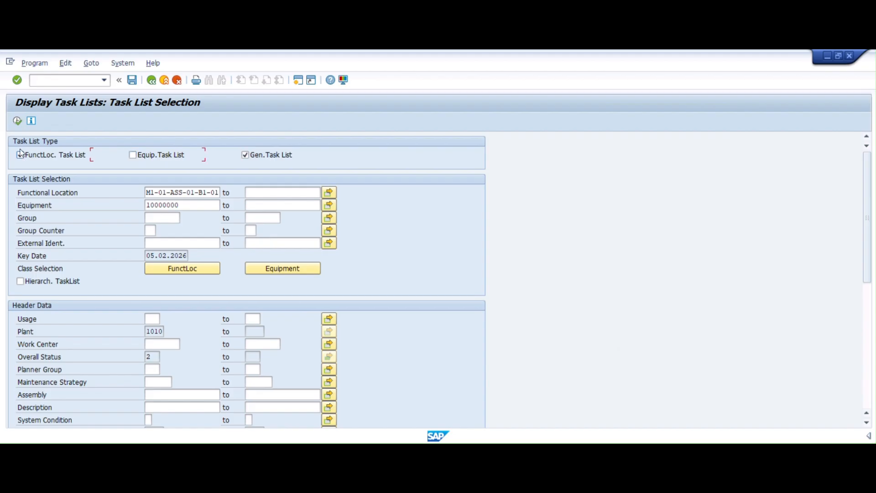
left_click(19, 122)
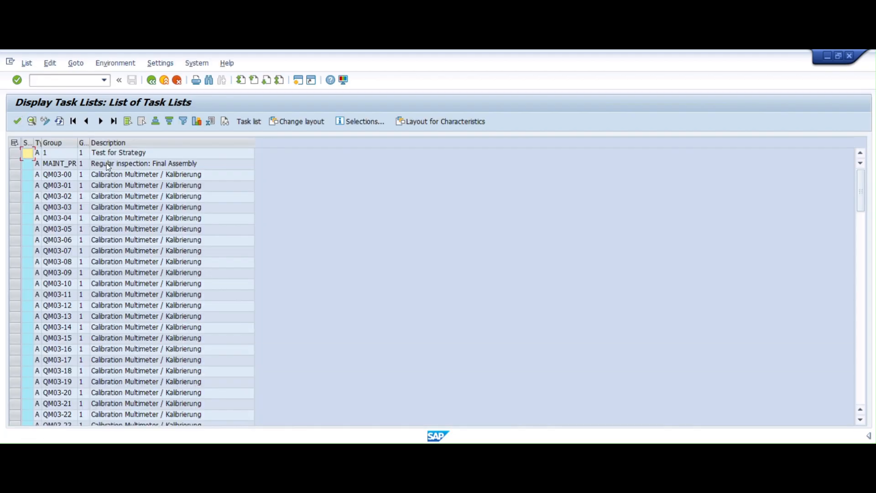
double_click(54, 164)
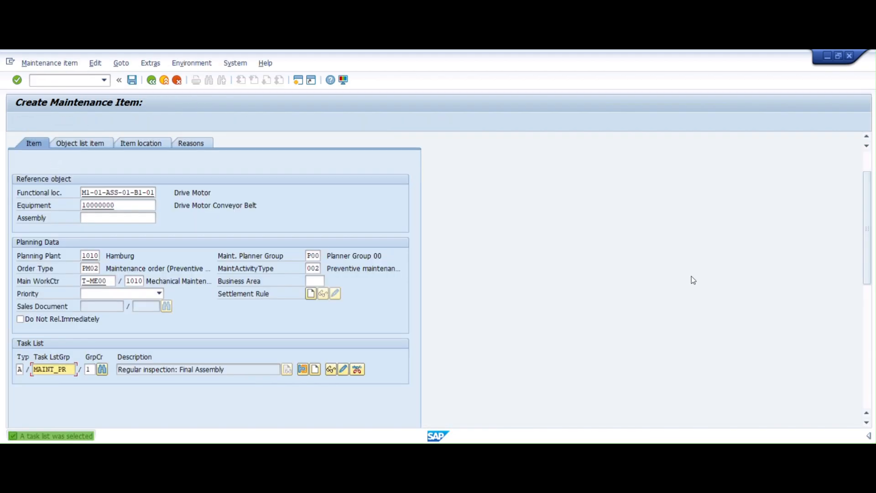
Review the item's reference object, planning data and task list, and save the maintenance item
left_click_drag(867, 250, 870, 234)
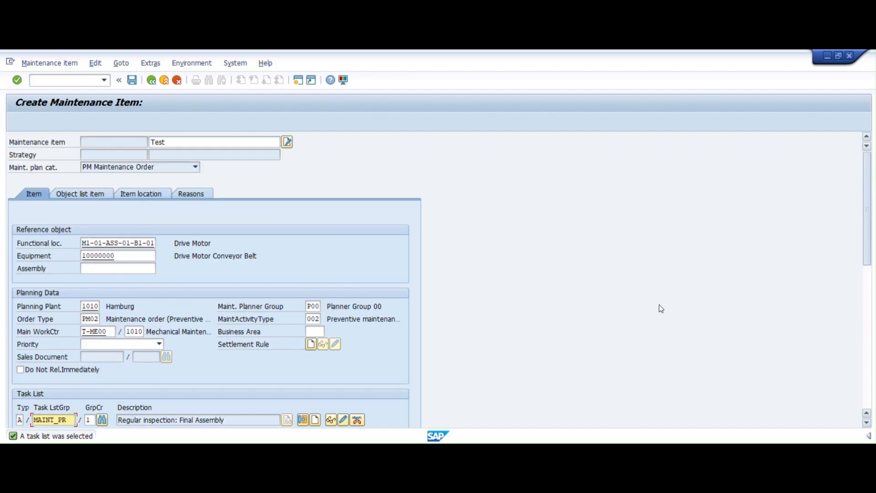
scroll(251, 248, "down", 2)
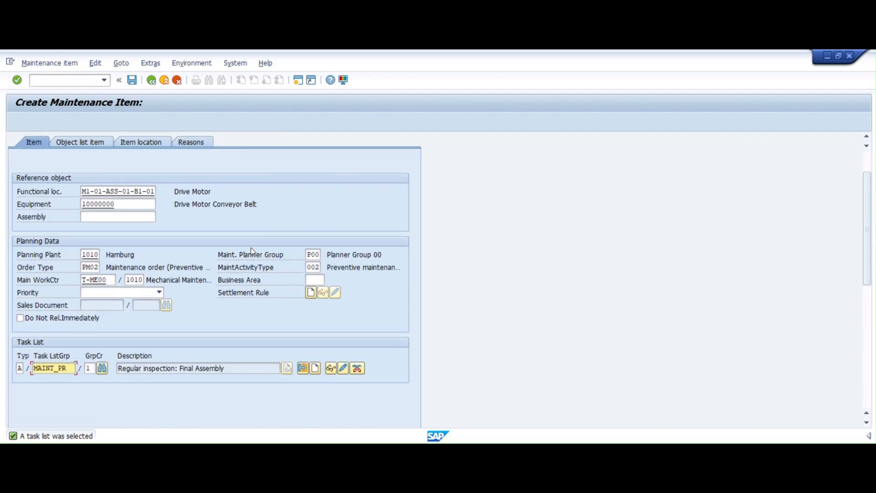
scroll(204, 323, "up", 2)
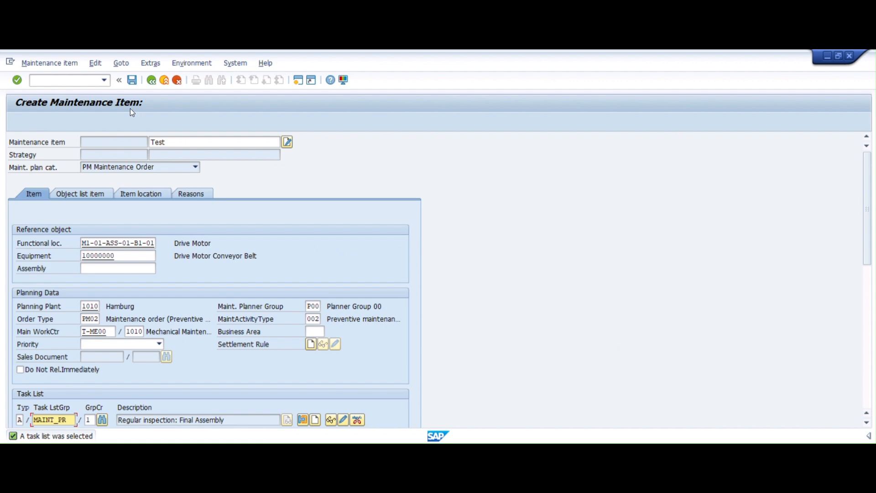
scroll(175, 299, "down", 2)
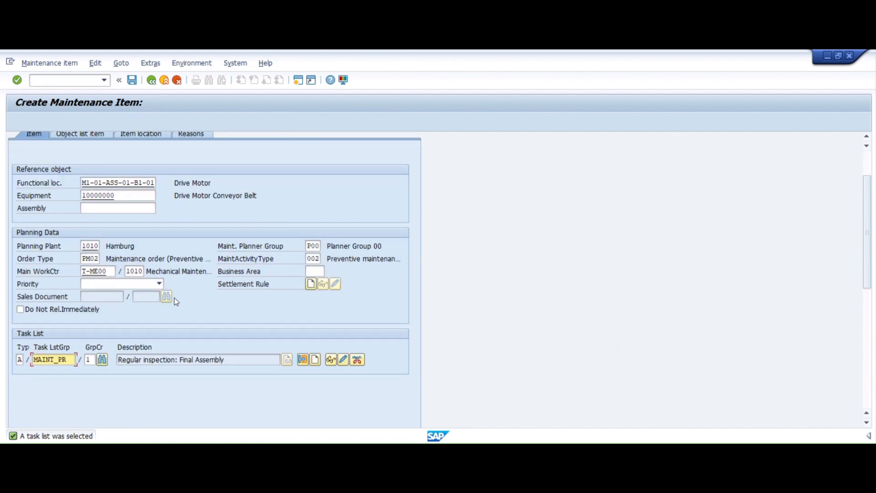
scroll(176, 298, "up", 2)
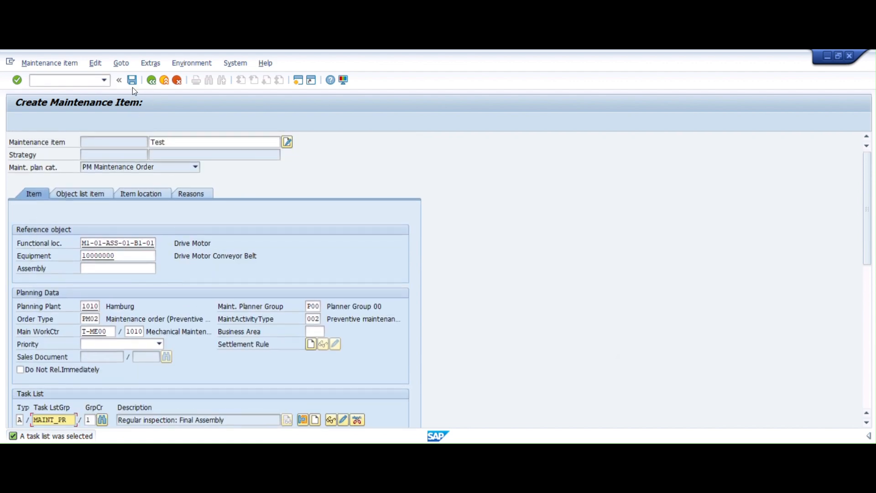
left_click(132, 81)
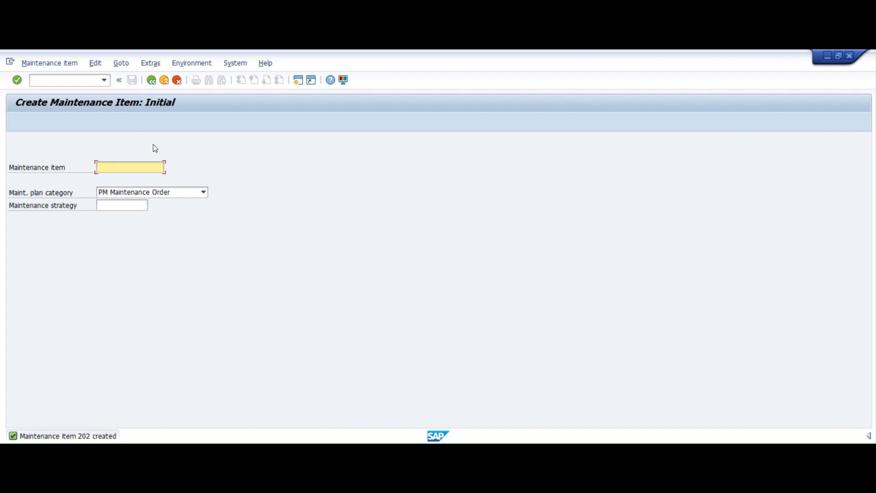
Display maintenance item 202, examine its reference object, planning data and task list, and return to the start screen
left_click(153, 83)
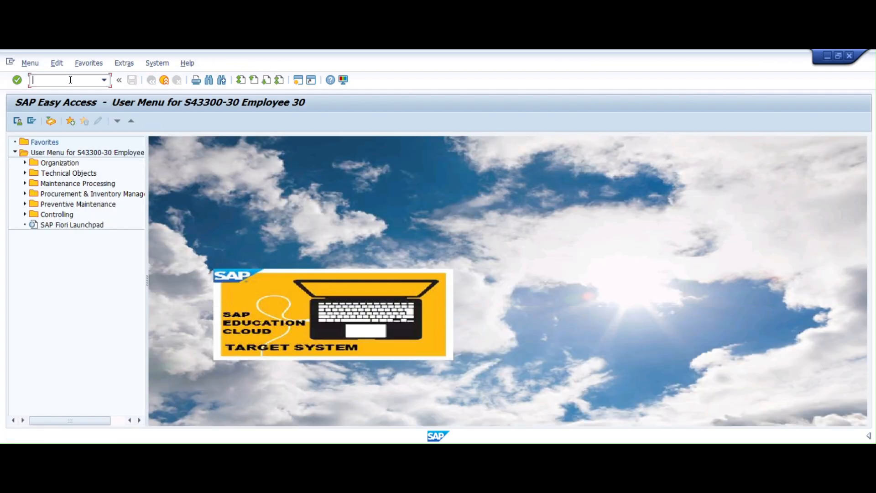
type("ia03")
key("Return")
key("Return")
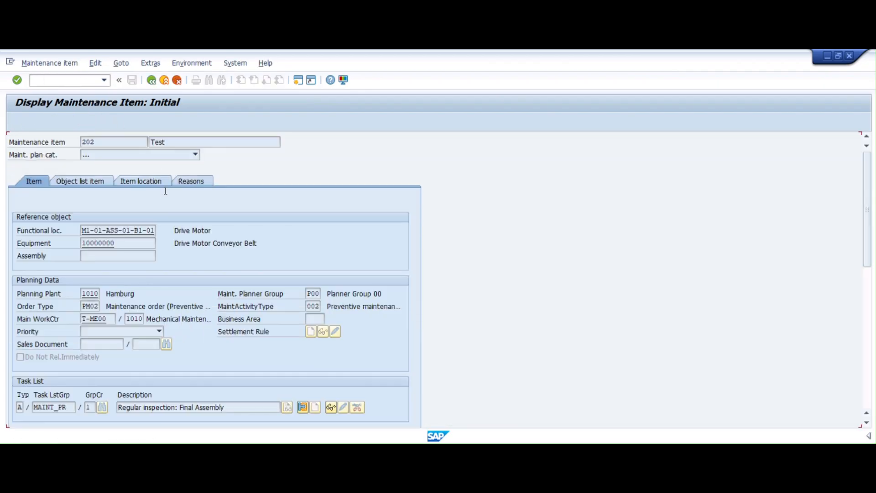
scroll(196, 253, "down", 3)
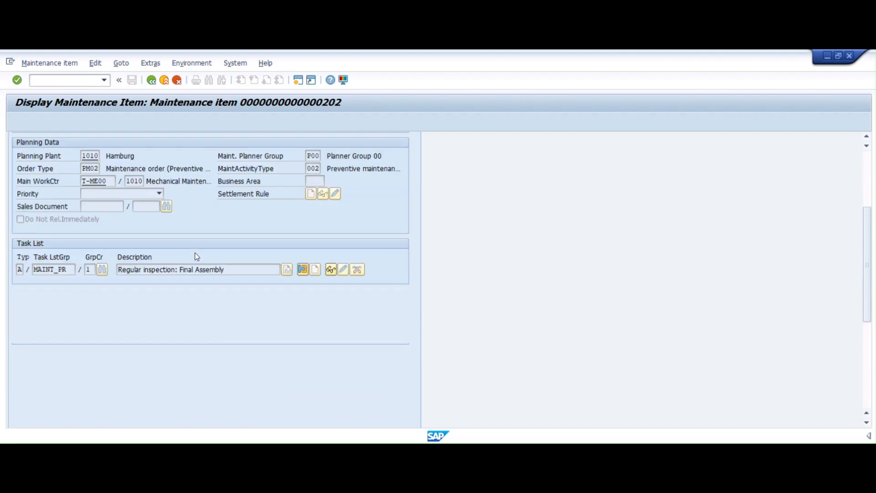
scroll(195, 253, "up", 1)
scroll(197, 254, "up", 2)
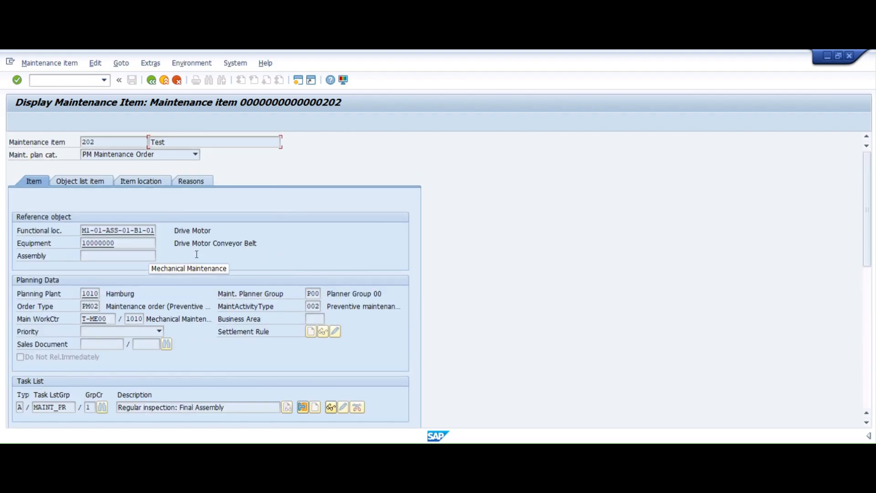
left_click(151, 82)
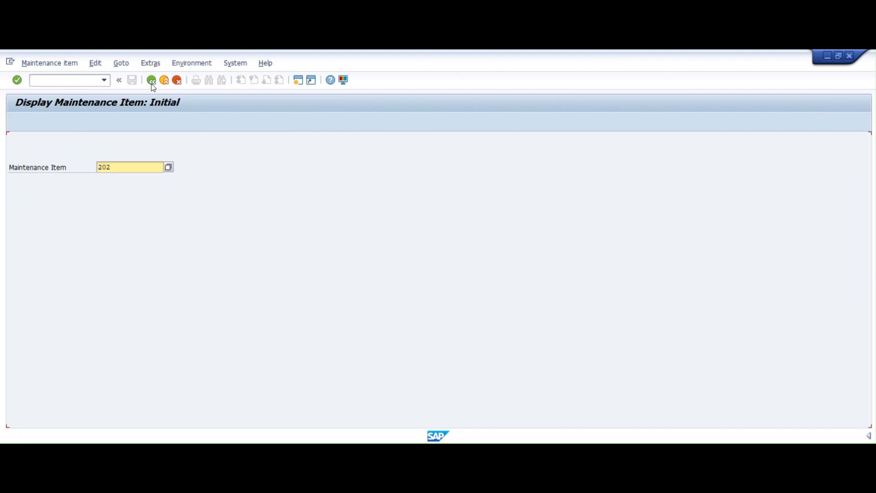
left_click(152, 81)
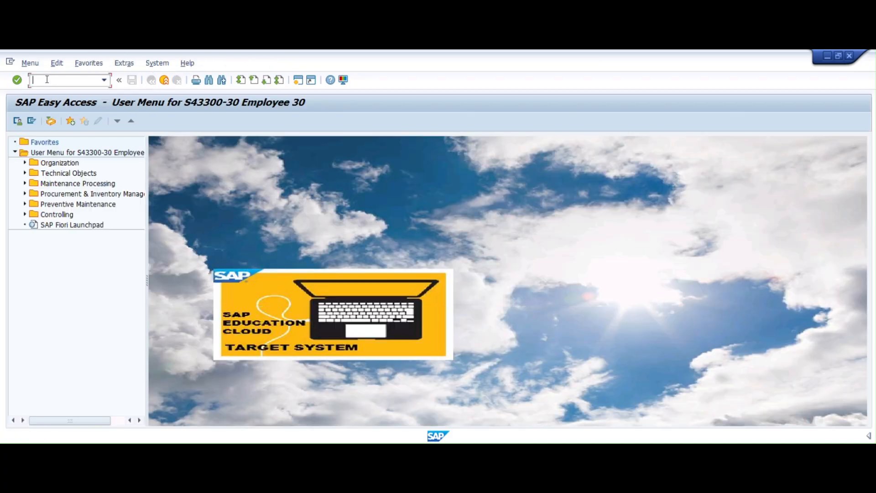
Open transaction IP41 and start a single cycle plan with category PM Maintenance Order
type("ip41")
key("Return")
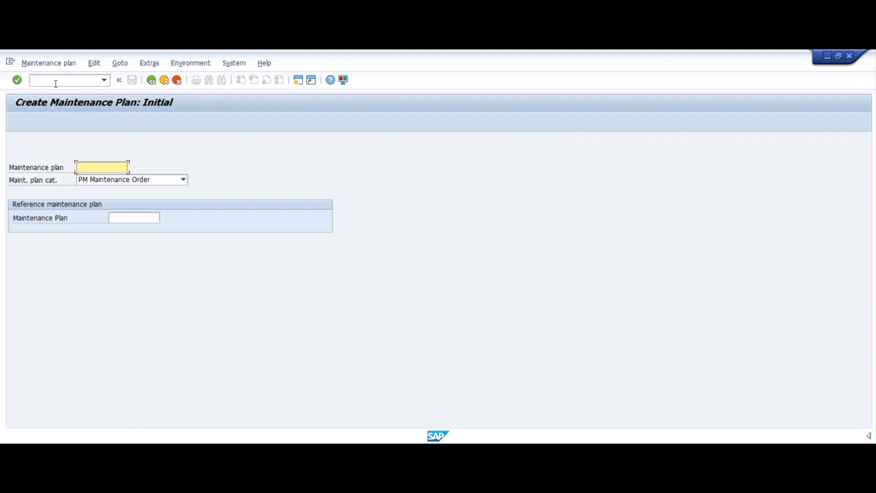
key("Return")
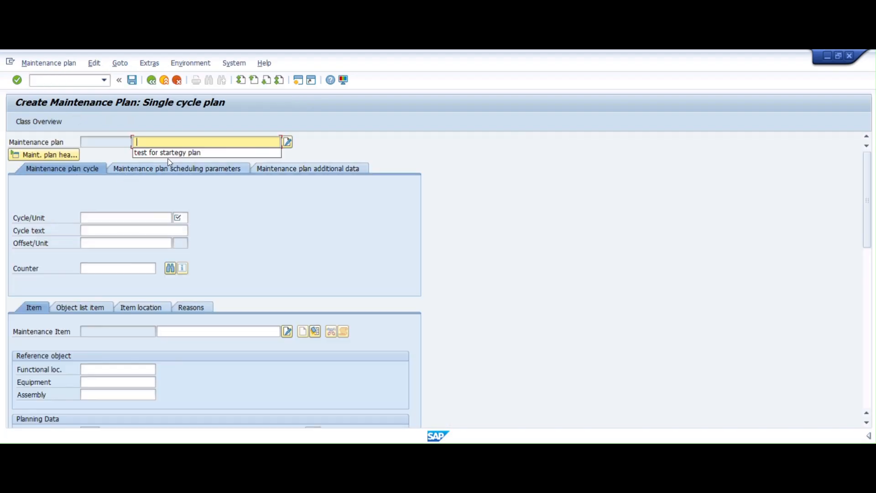
Describe the maintenance plan as "test for item" and set its cycle to 7 D
left_click(180, 153)
left_click_drag(205, 142, 122, 145)
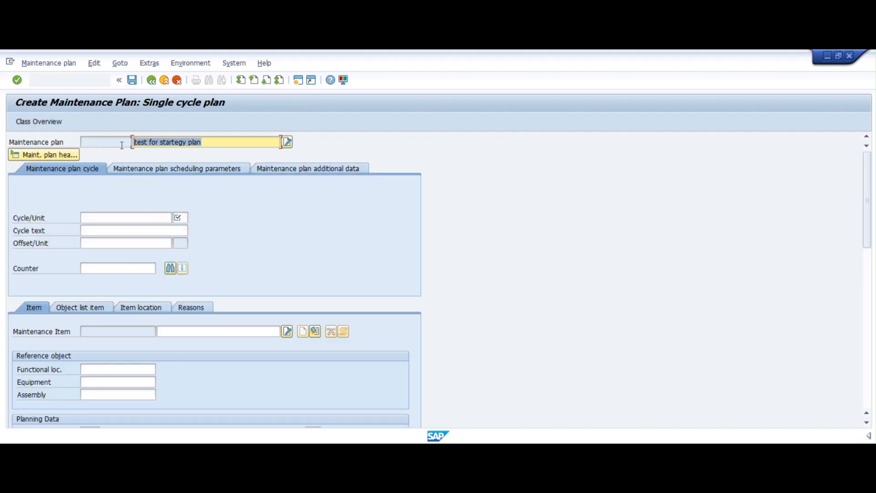
type("test f")
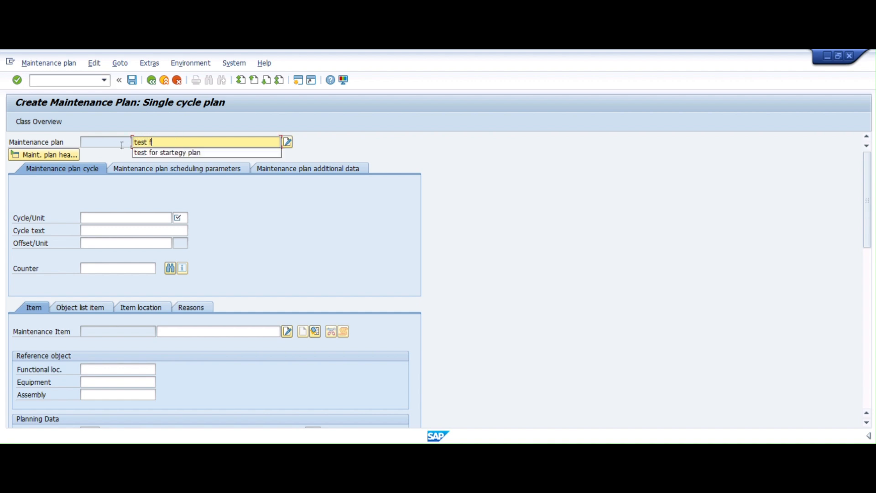
type("or item")
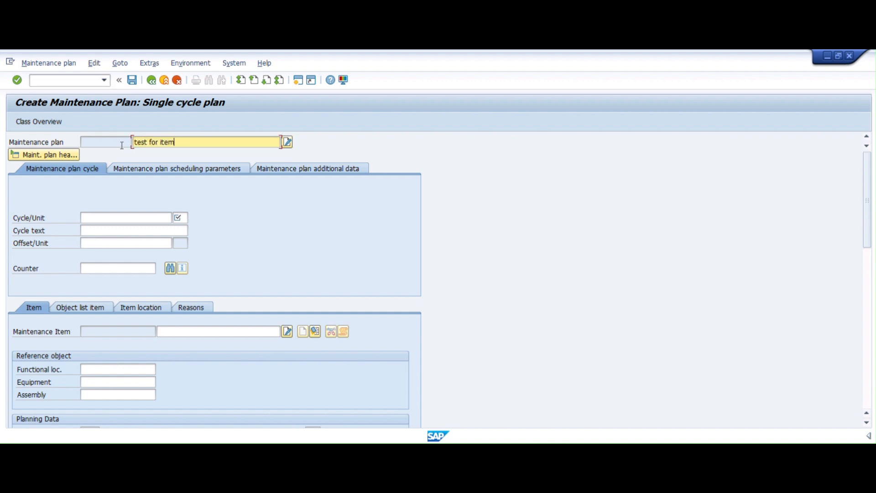
left_click(149, 221)
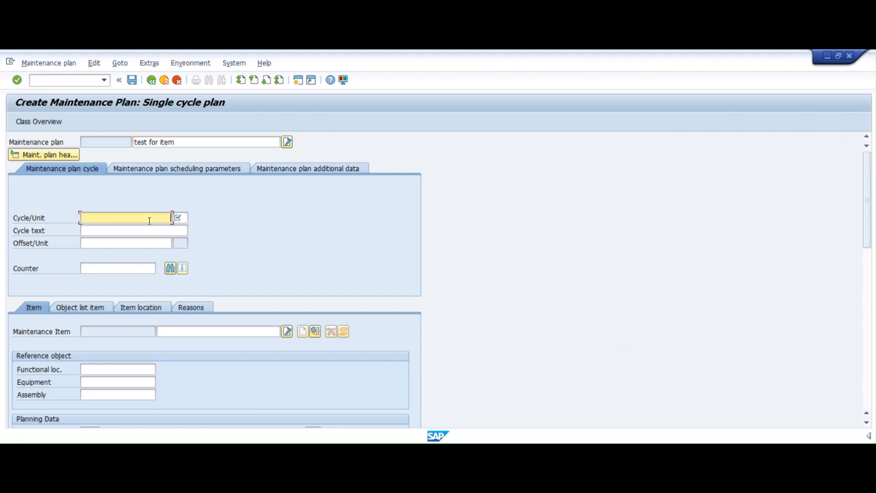
type("7")
left_click(188, 217)
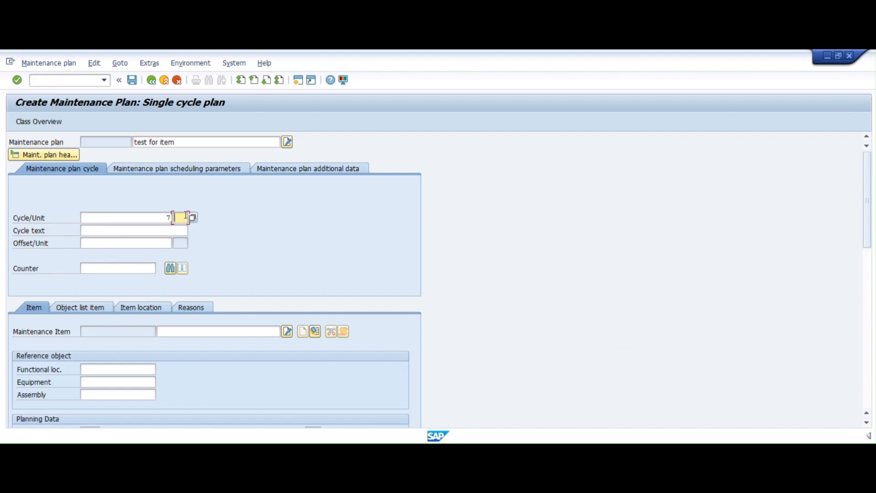
scroll(182, 364, "down", 1)
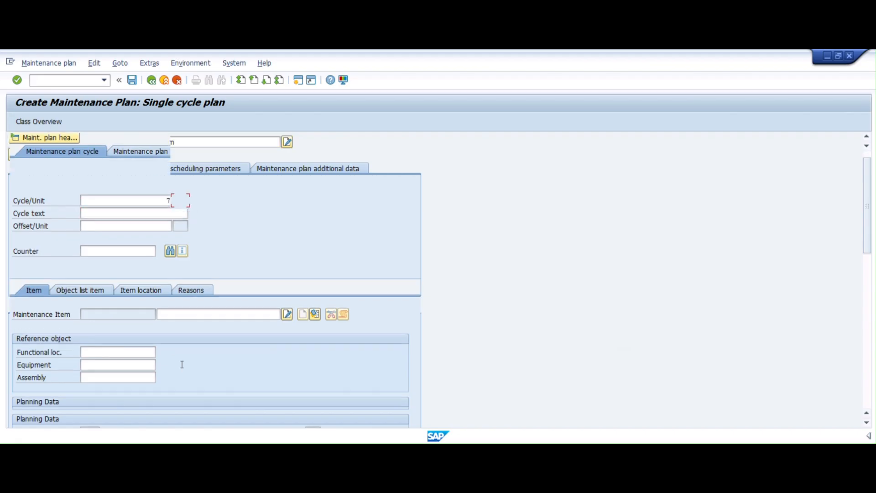
type("D")
scroll(182, 365, "down", 2)
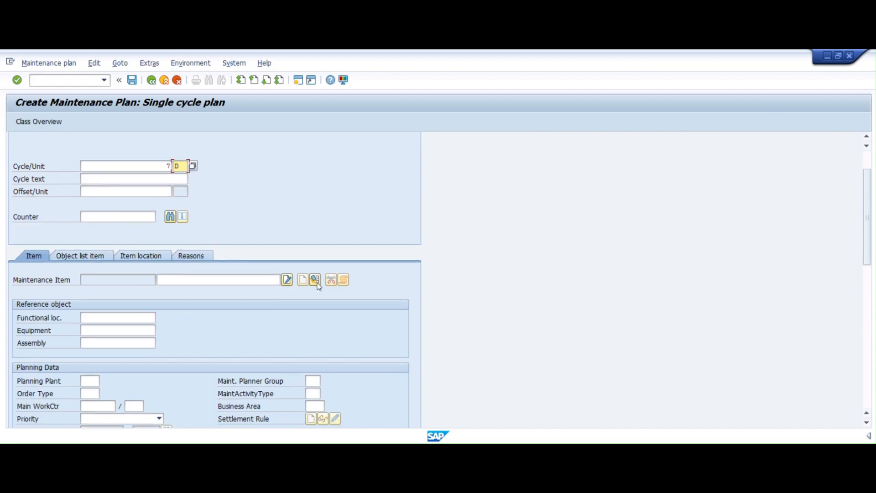
Assign existing maintenance item 202 to the single cycle plan by searching for its item number
left_click(316, 281)
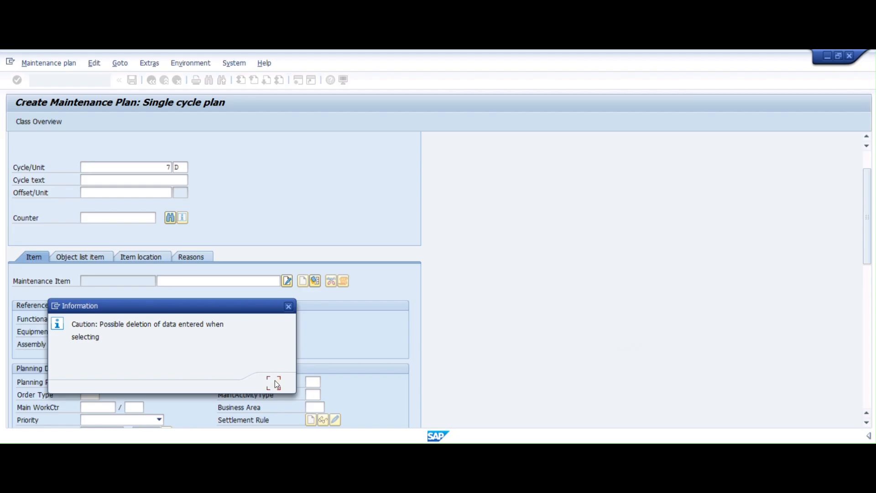
left_click(274, 381)
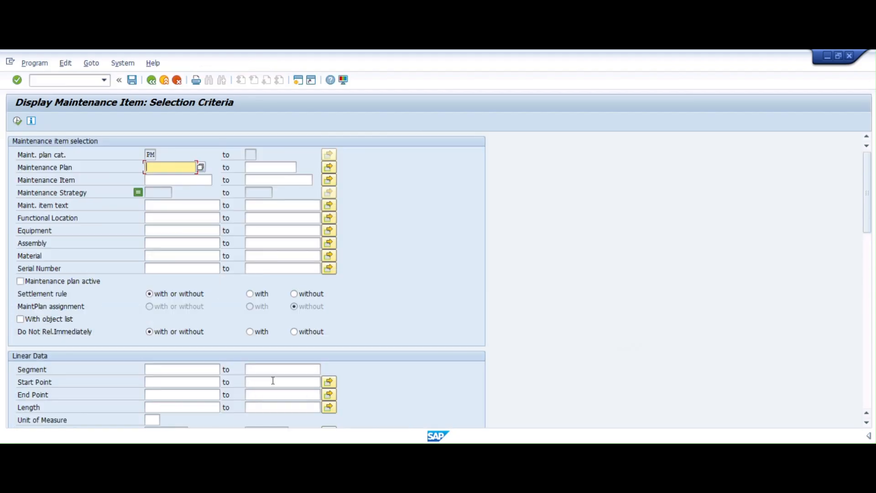
left_click(156, 183)
type("202")
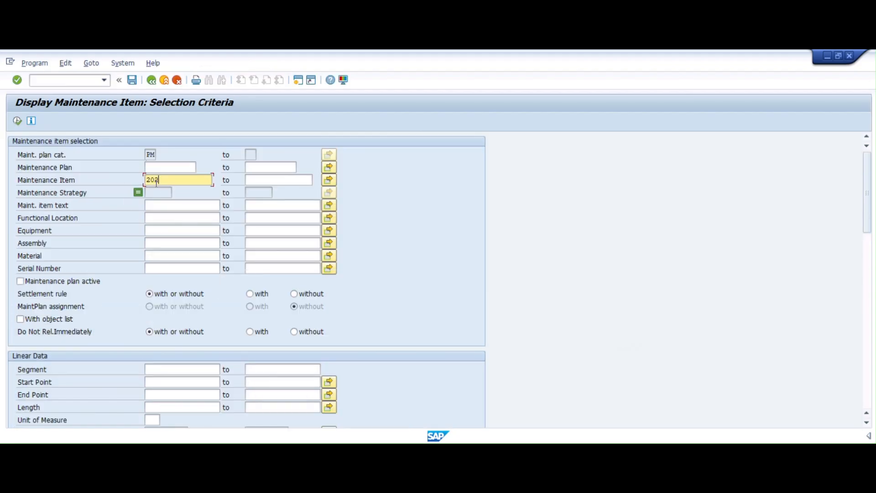
key("F8")
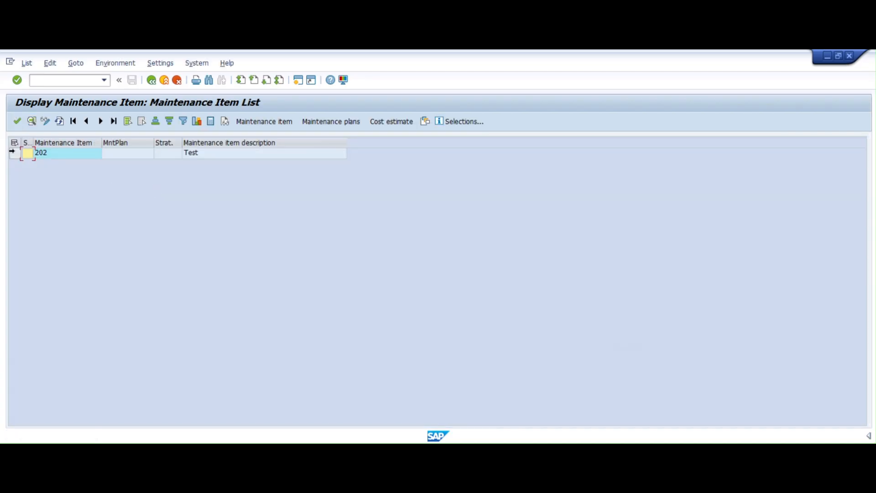
left_click(15, 154)
left_click(15, 122)
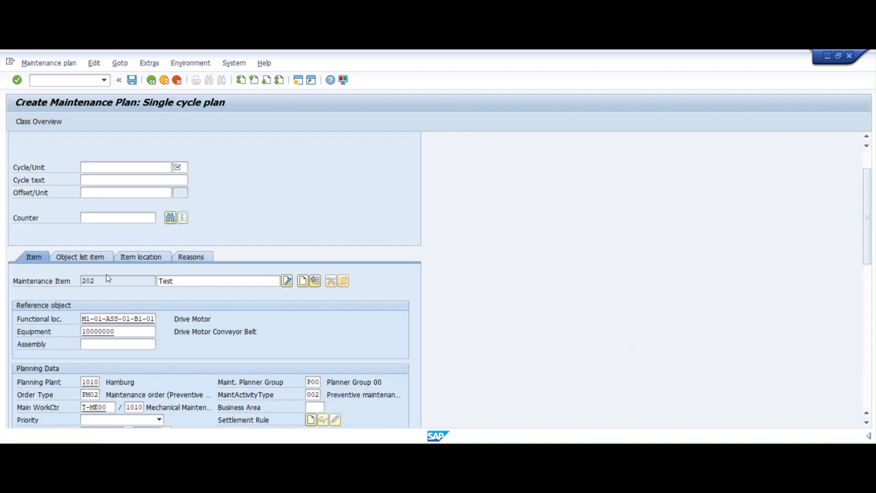
Enter "test for item" again as the description of the single cycle maintenance plan
scroll(106, 275, "up", 2)
left_click(134, 142)
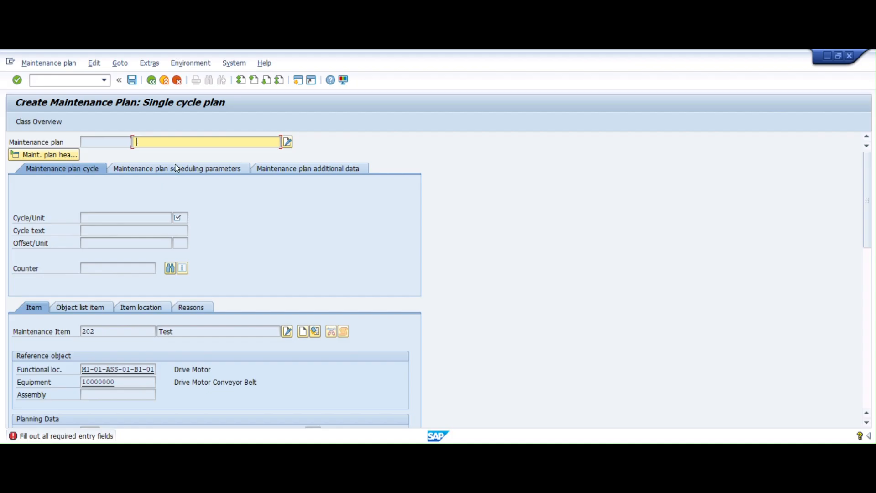
left_click(180, 142)
key("BackSpace")
left_click(176, 145)
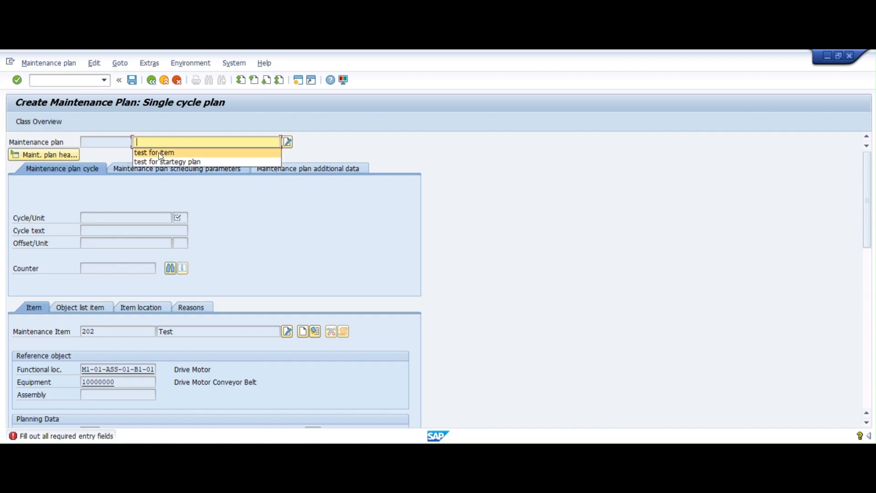
left_click(160, 153)
key("Return")
Set the single cycle plan's cycle to 7 with the unit D
type("D")
key("Return")
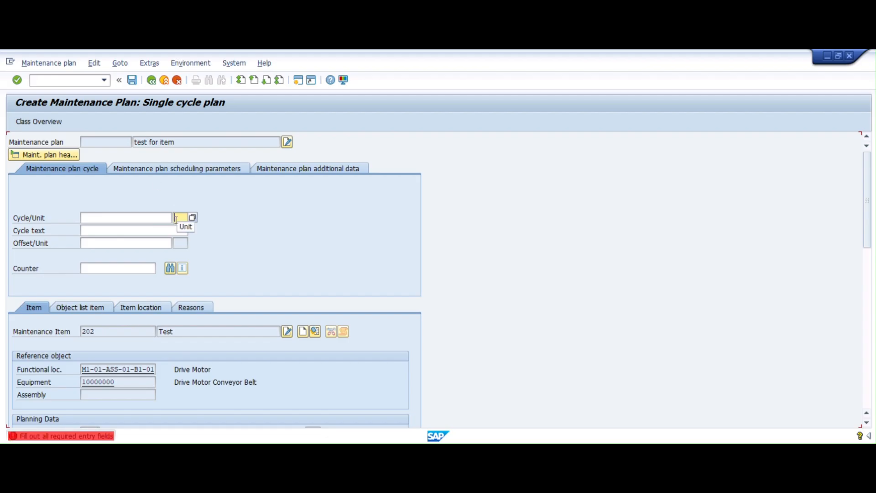
left_click(143, 223)
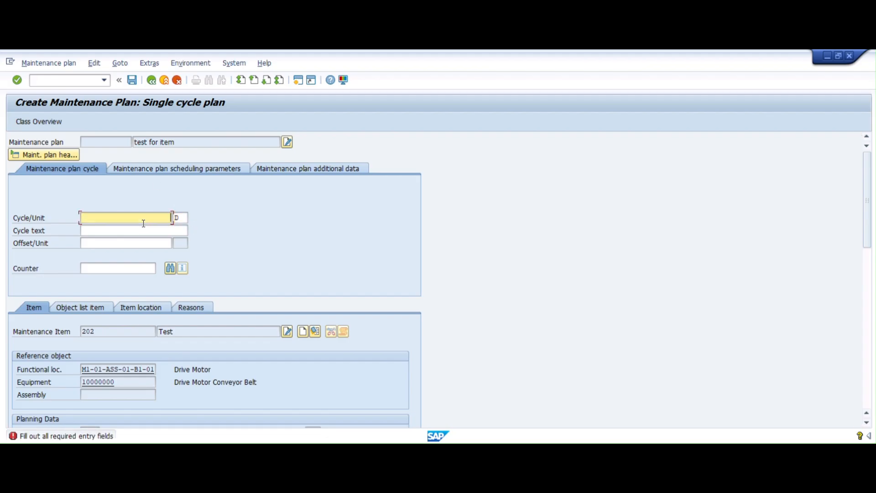
type("7")
key("Return")
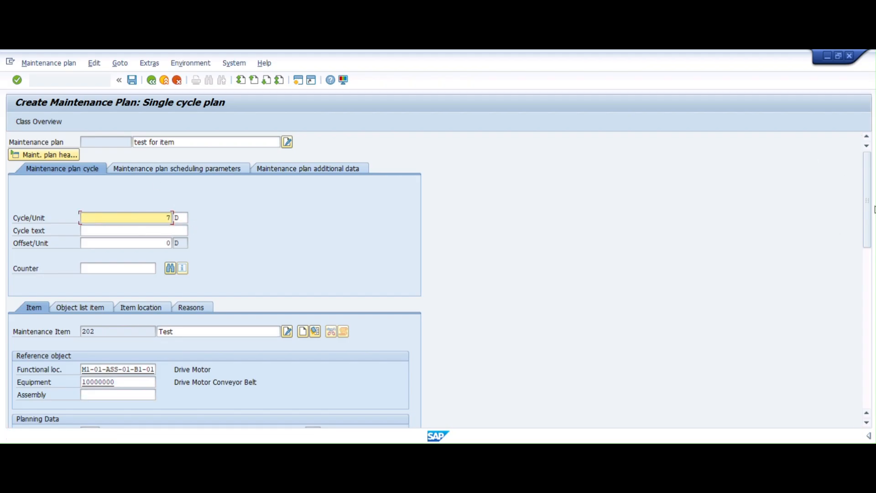
Review the assigned maintenance item's reference object, planning data and task list, and leave the plan unsaved for the start screen
left_click_drag(869, 225, 874, 259)
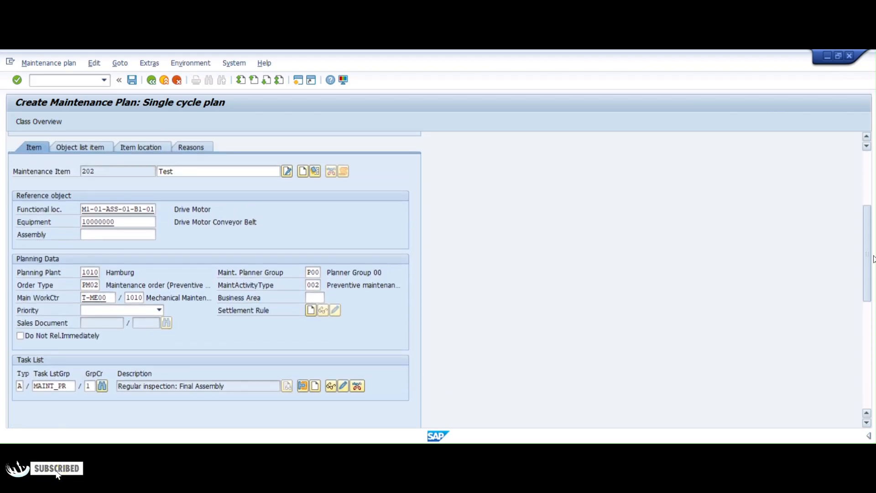
scroll(332, 262, "up", 3)
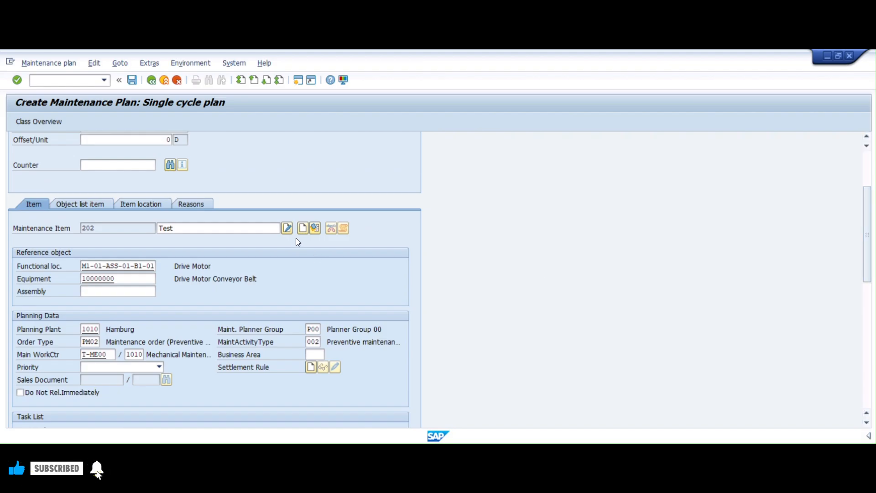
scroll(327, 264, "up", 3)
scroll(327, 265, "up", 3)
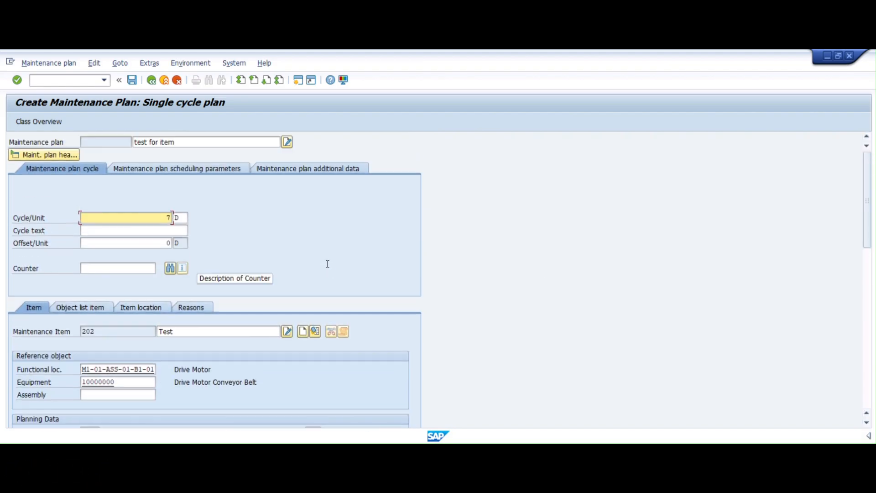
left_click(77, 82)
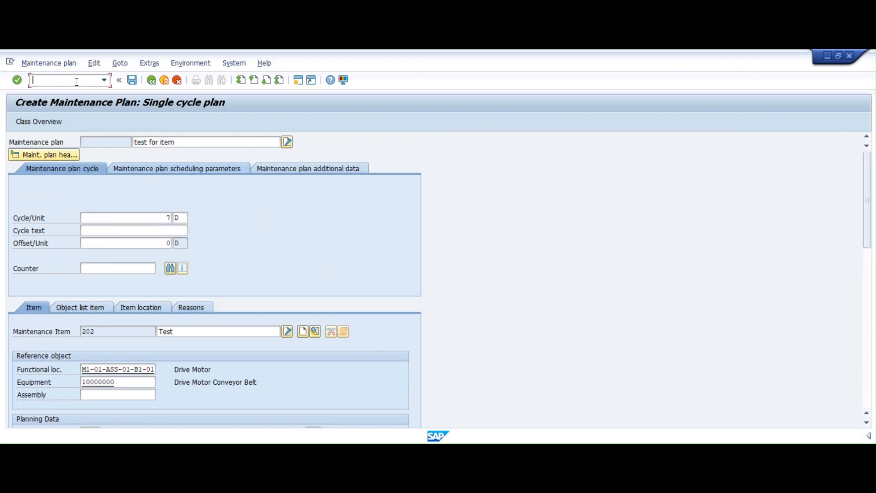
type("/n")
key("Return")
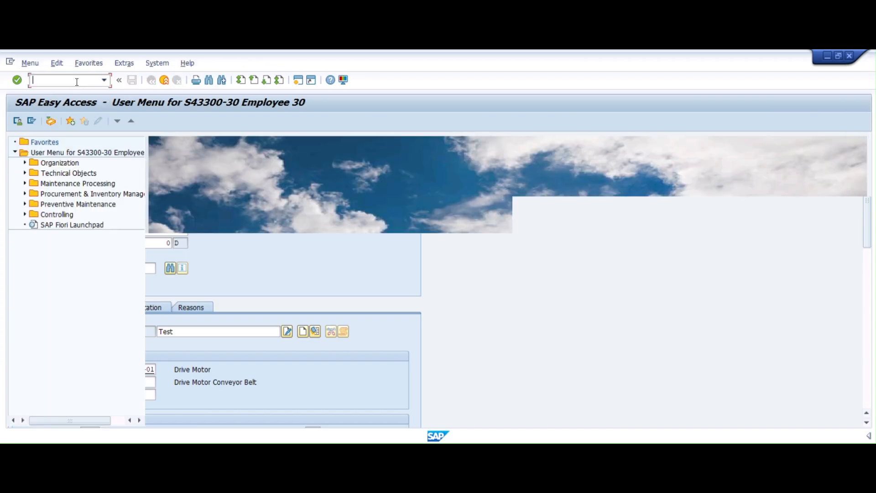